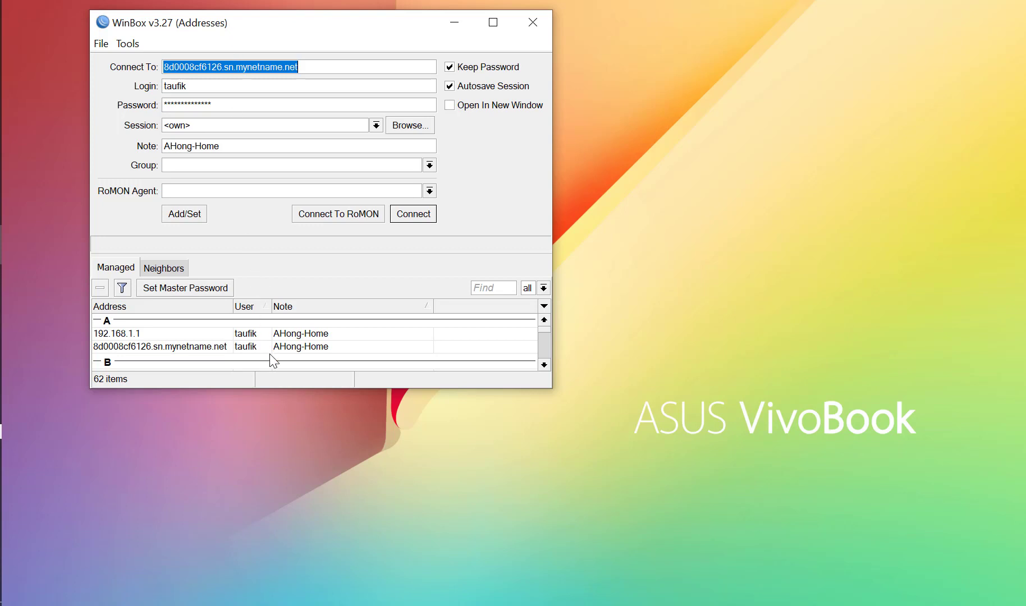
# Enlarge the login window, look through the full list of managed router addresses, and shrink the window back.
pyautogui.click(219, 348)
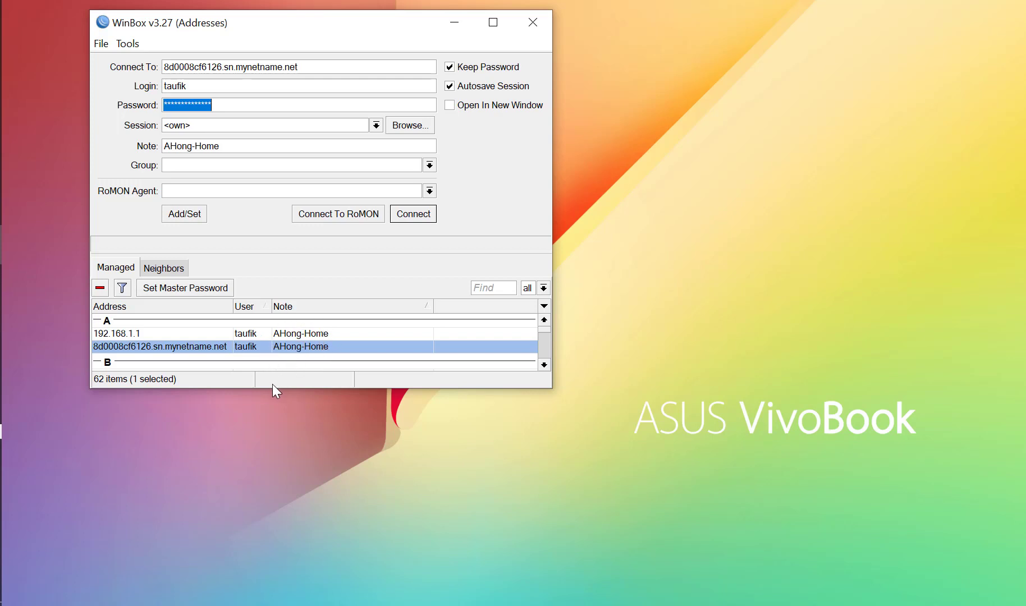
pyautogui.moveTo(271, 388); pyautogui.dragTo(296, 377)
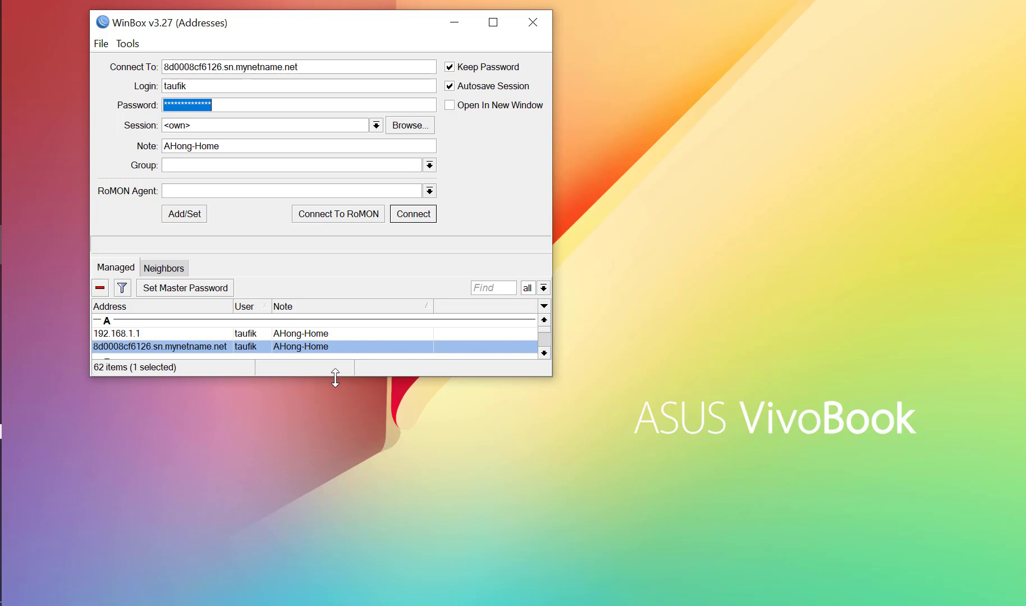
pyautogui.moveTo(335, 377); pyautogui.dragTo(331, 605)
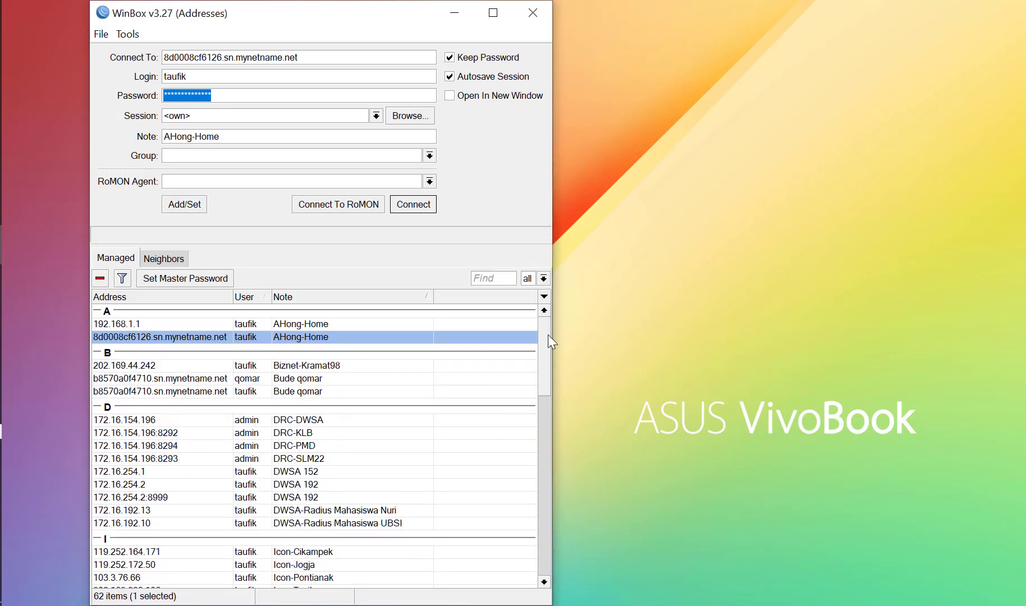
pyautogui.moveTo(546, 329); pyautogui.dragTo(547, 449)
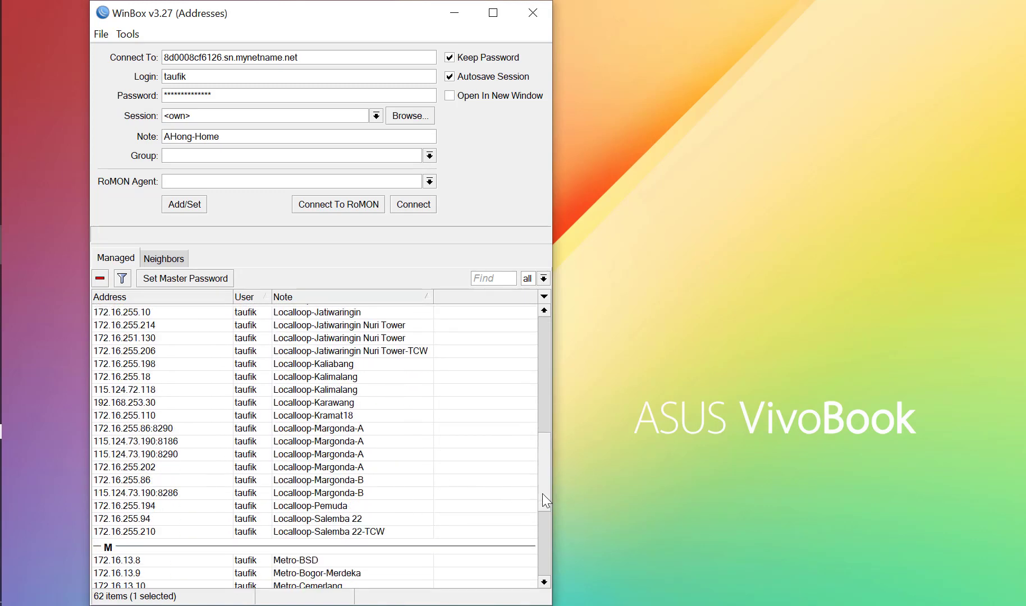
pyautogui.moveTo(542, 493); pyautogui.dragTo(543, 362)
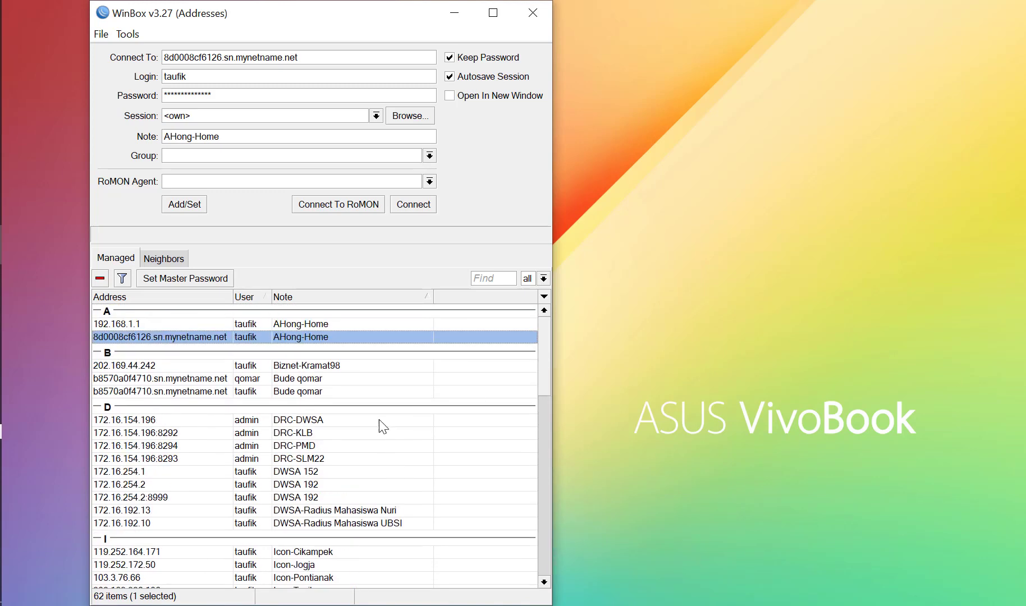
pyautogui.moveTo(331, 604); pyautogui.dragTo(354, 377)
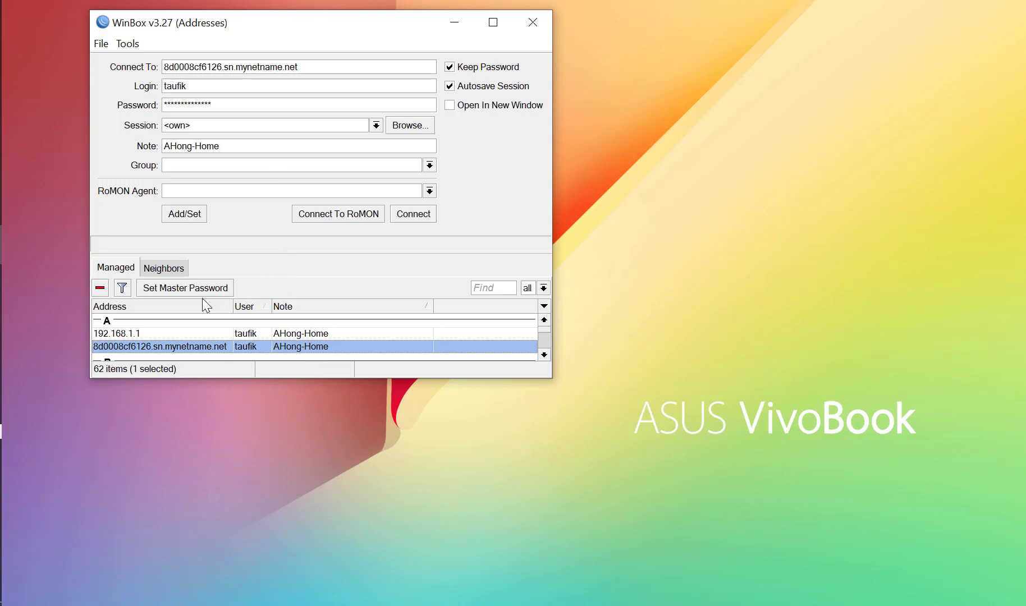
# Connect to the saved home router through its sn.mynetname.net address and close the Firewall window.
pyautogui.click(139, 336)
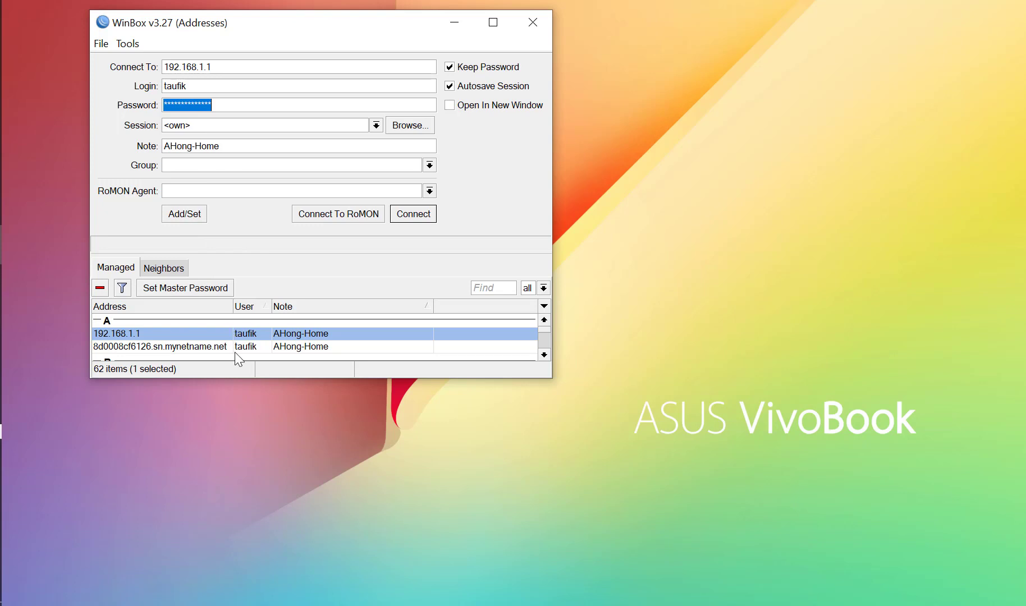
pyautogui.click(179, 346)
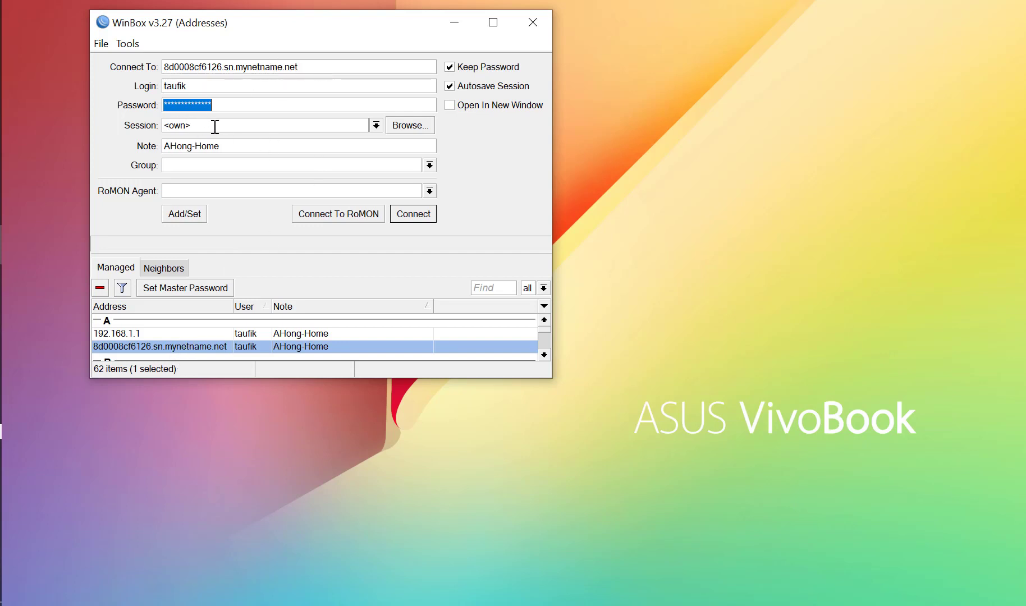
pyautogui.click(413, 213)
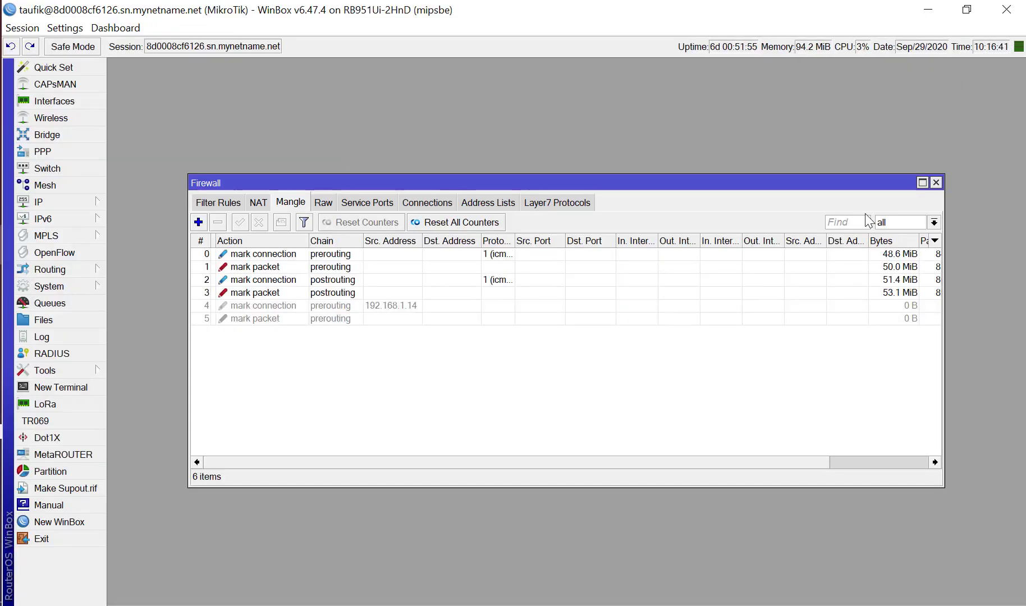
pyautogui.click(938, 185)
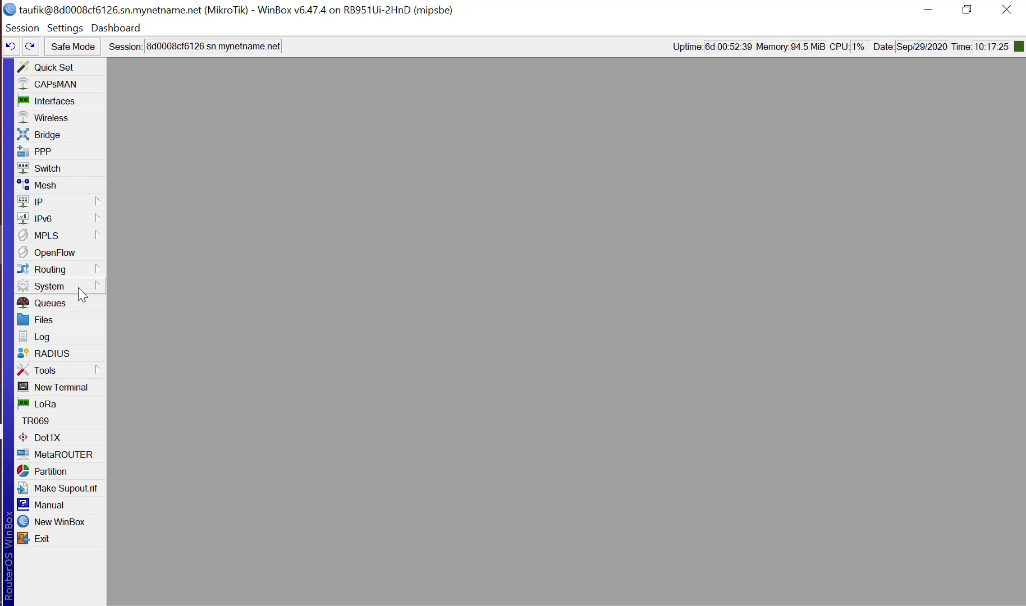
# Open the Wireless Tables, select wlan1, and shorten and move the window to the upper edge of the workspace.
pyautogui.click(73, 117)
pyautogui.click(147, 255)
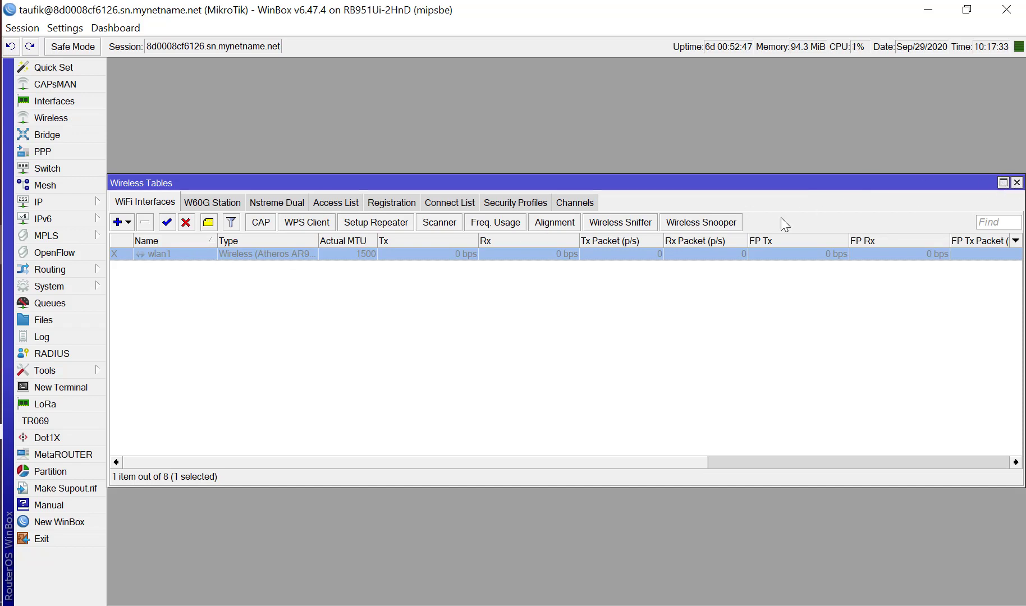
pyautogui.moveTo(638, 485); pyautogui.dragTo(638, 314)
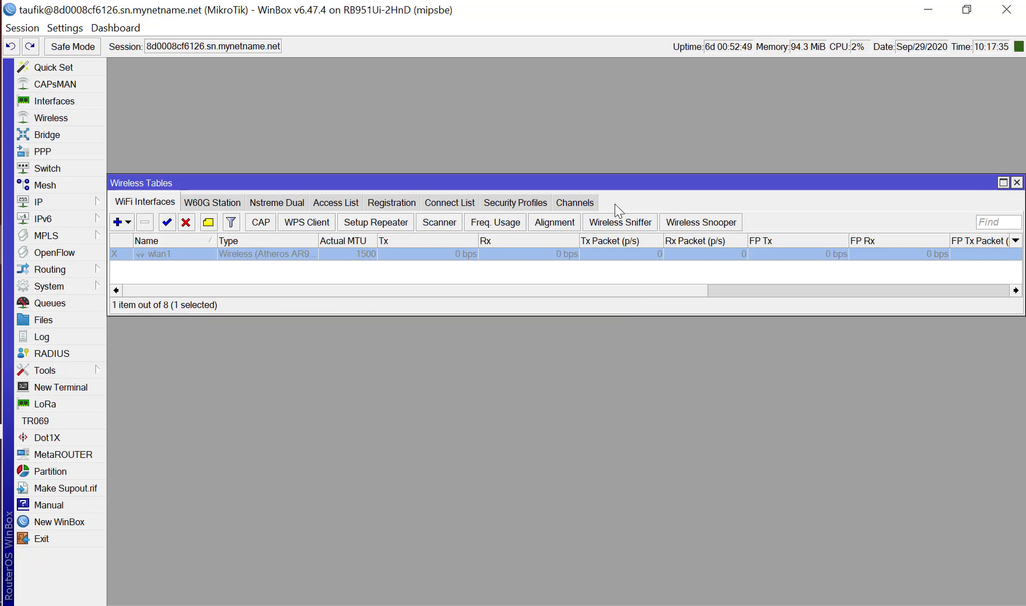
pyautogui.moveTo(614, 183); pyautogui.dragTo(612, 68)
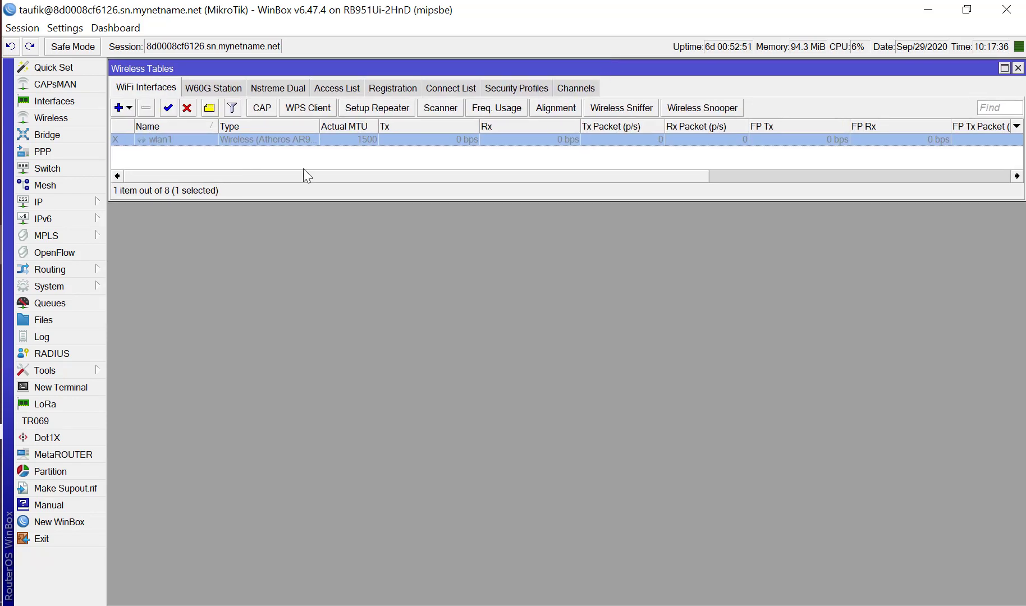
# Examine the DHCP server's leases, including the 192.168.1.10 entry, and close the DHCP Server window.
pyautogui.click(104, 201)
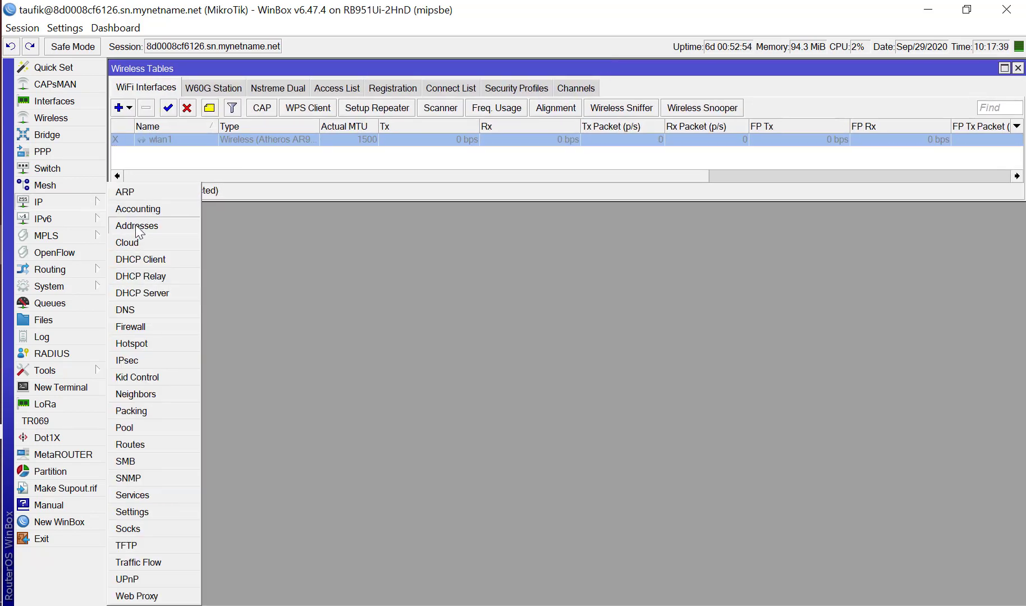
pyautogui.click(138, 295)
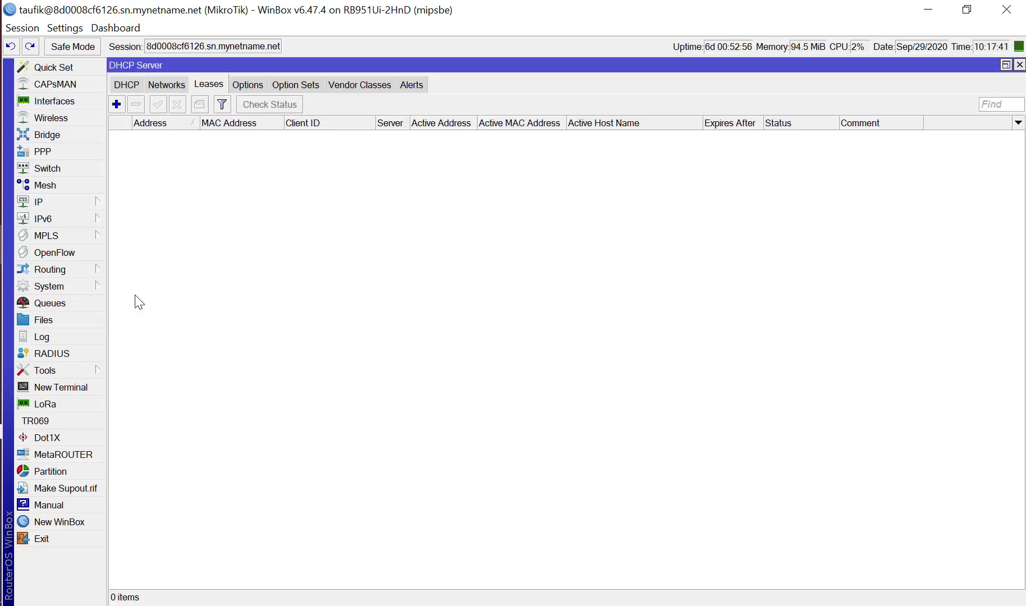
pyautogui.click(124, 85)
pyautogui.click(209, 84)
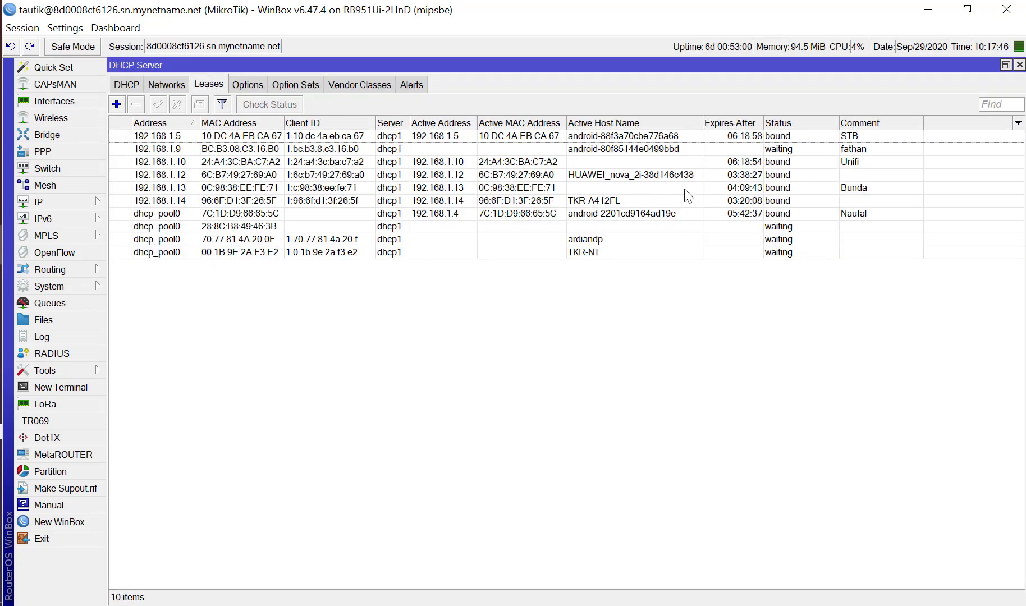
pyautogui.click(666, 163)
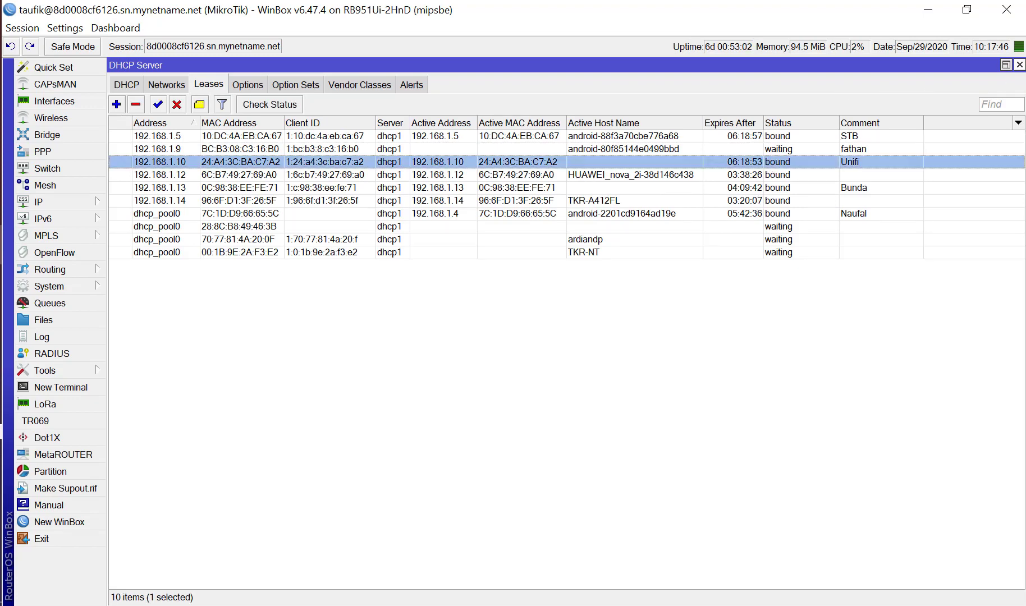
pyautogui.click(1019, 64)
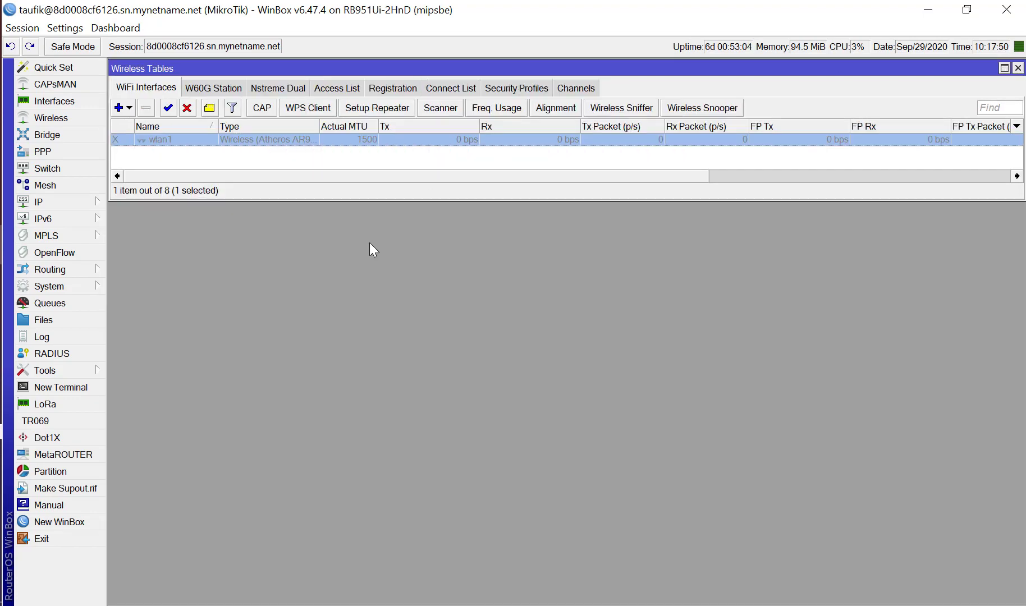
# Open the router's system Resources and place the window below the Wireless Tables.
pyautogui.click(85, 205)
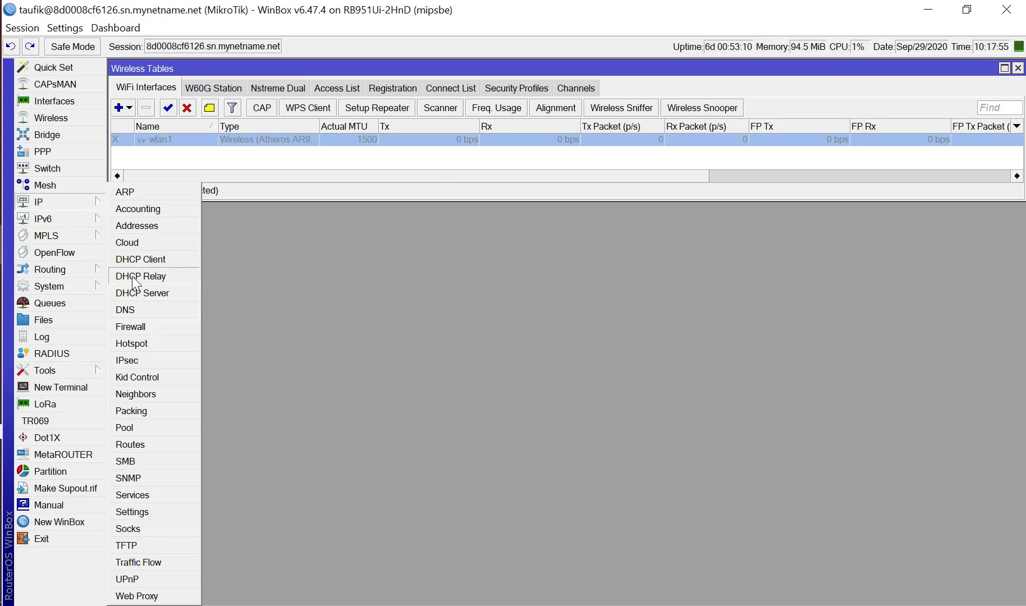
pyautogui.click(79, 286)
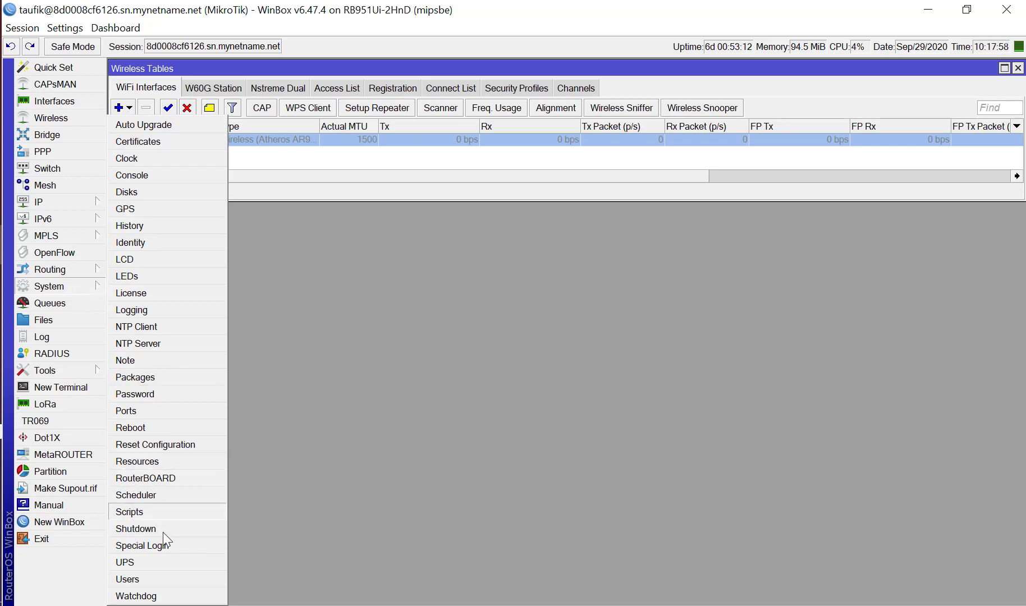
pyautogui.click(137, 460)
pyautogui.moveTo(511, 151); pyautogui.dragTo(500, 211)
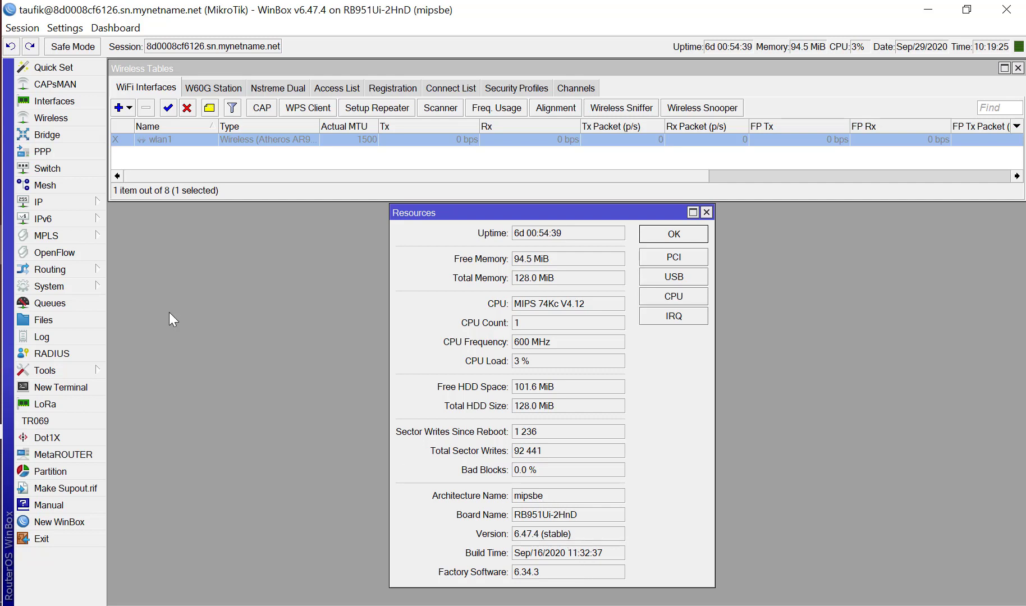
# Open the system Package List, arrange it beside Resources, and enlarge it to show every installed package.
pyautogui.click(84, 287)
pyautogui.click(78, 286)
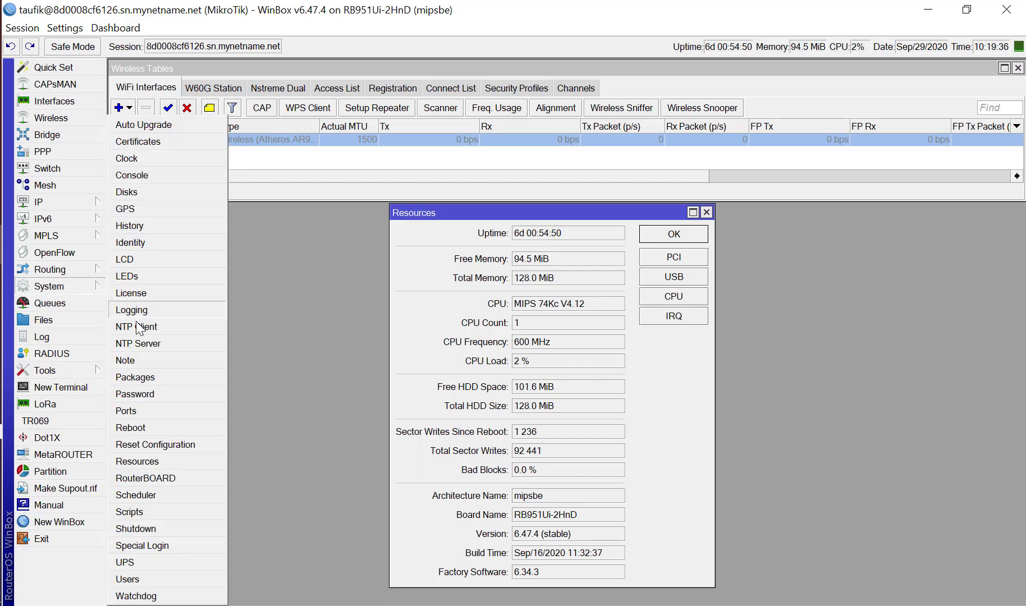
pyautogui.click(143, 377)
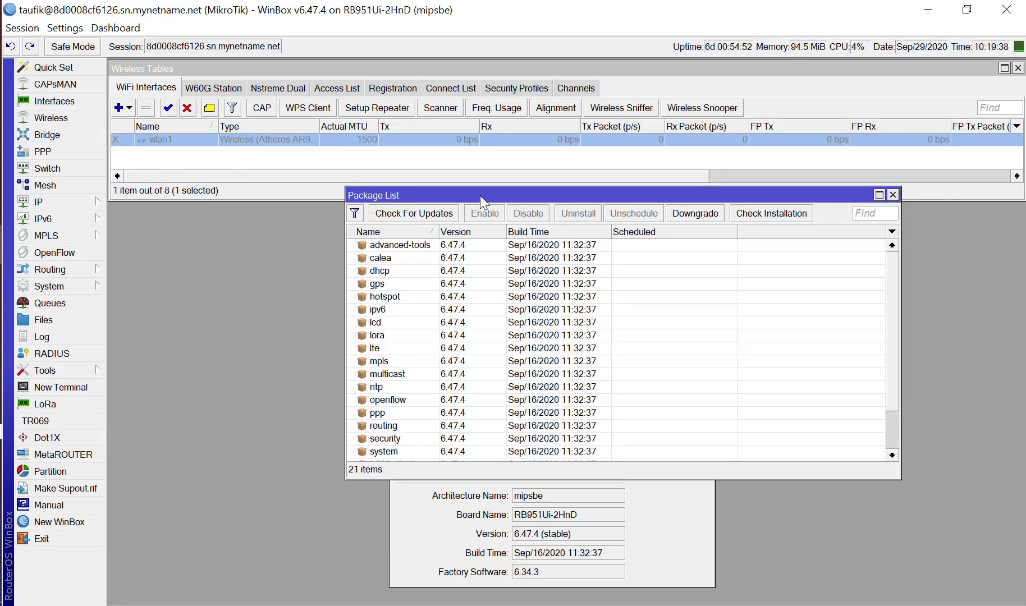
pyautogui.moveTo(479, 195); pyautogui.dragTo(635, 223)
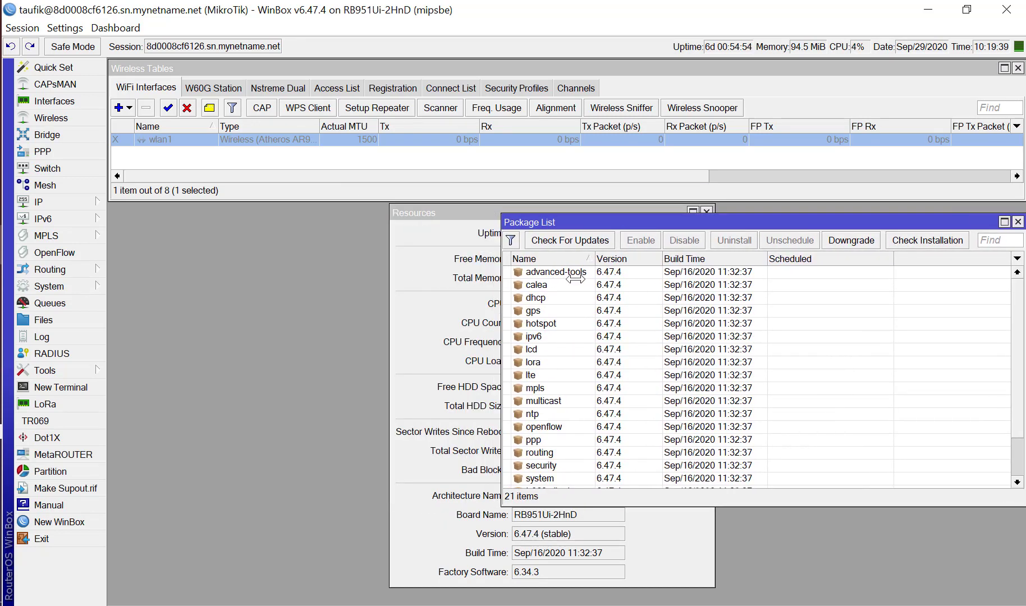
pyautogui.moveTo(529, 220); pyautogui.dragTo(137, 208)
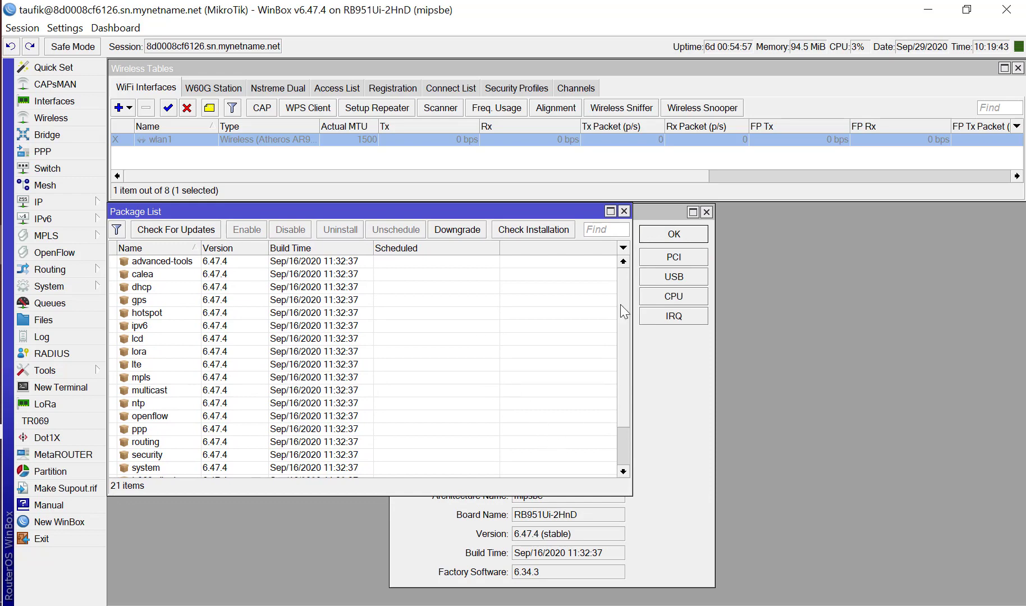
pyautogui.moveTo(657, 216); pyautogui.dragTo(927, 216)
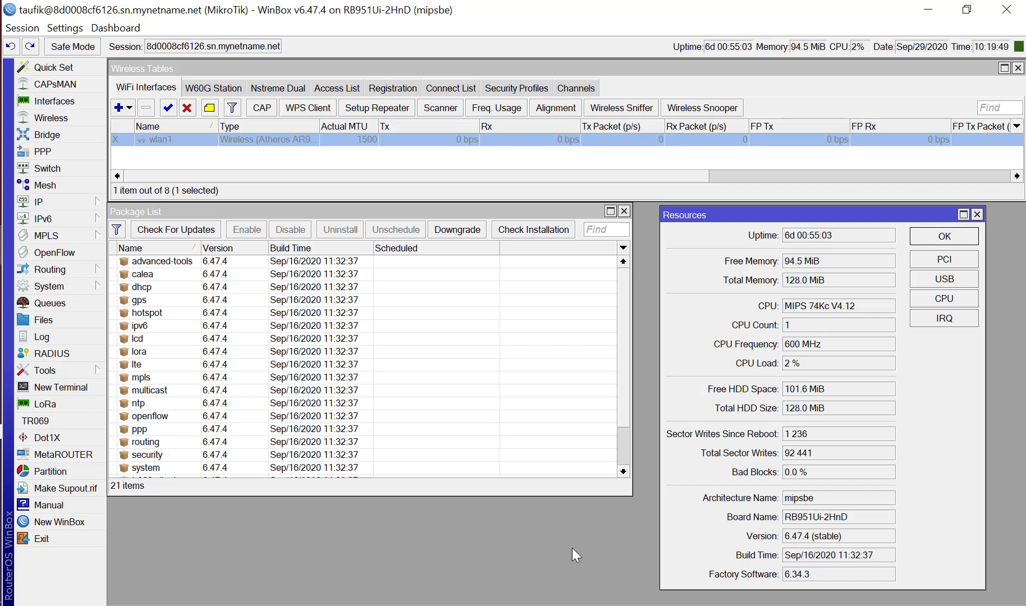
pyautogui.moveTo(514, 495); pyautogui.dragTo(513, 584)
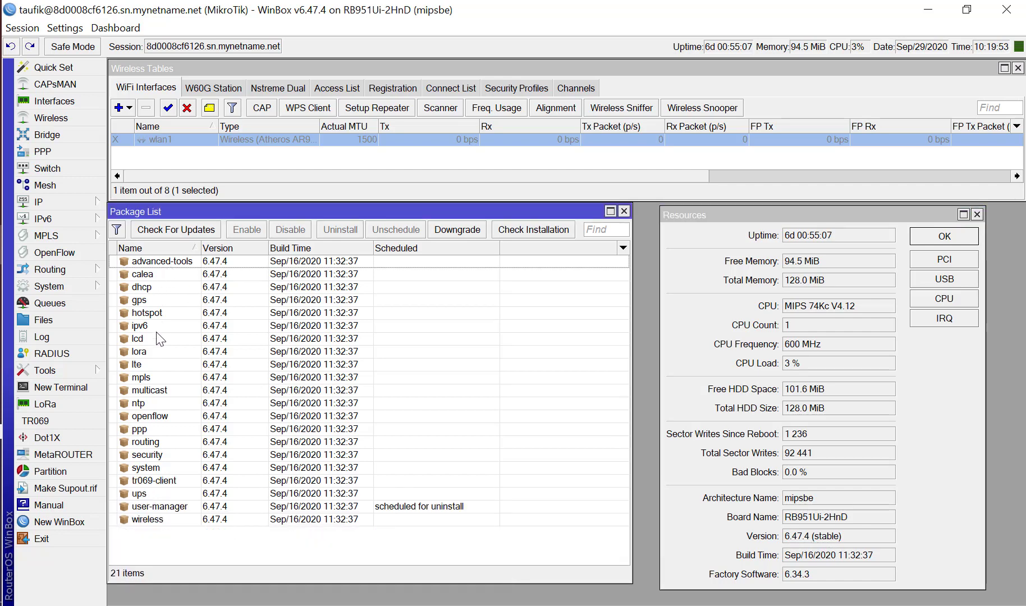
# Check the user-manager package's scheduled action, then close the Package List and Resources windows.
pyautogui.click(149, 507)
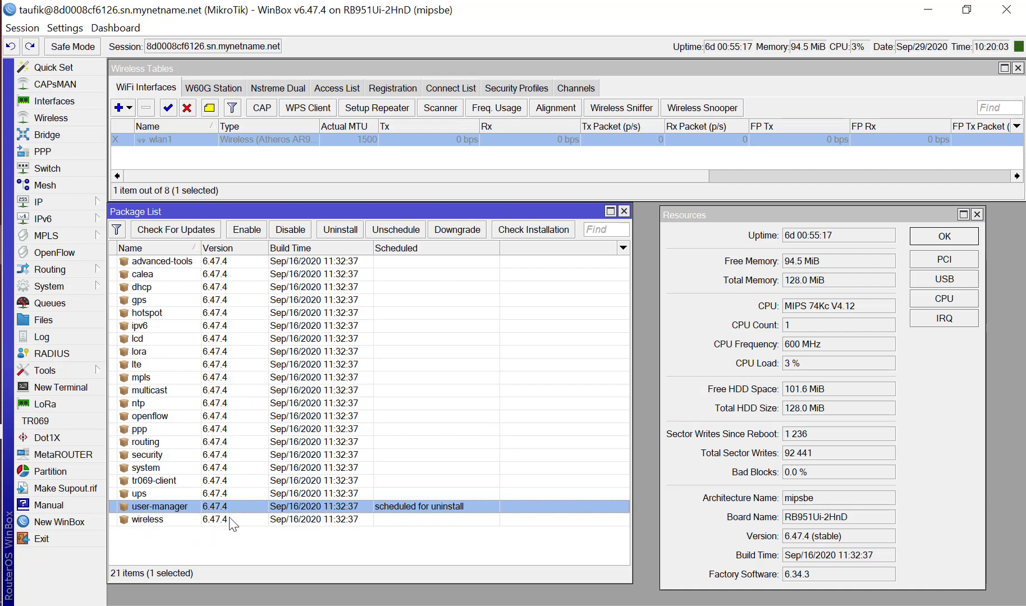
pyautogui.click(623, 211)
pyautogui.click(977, 215)
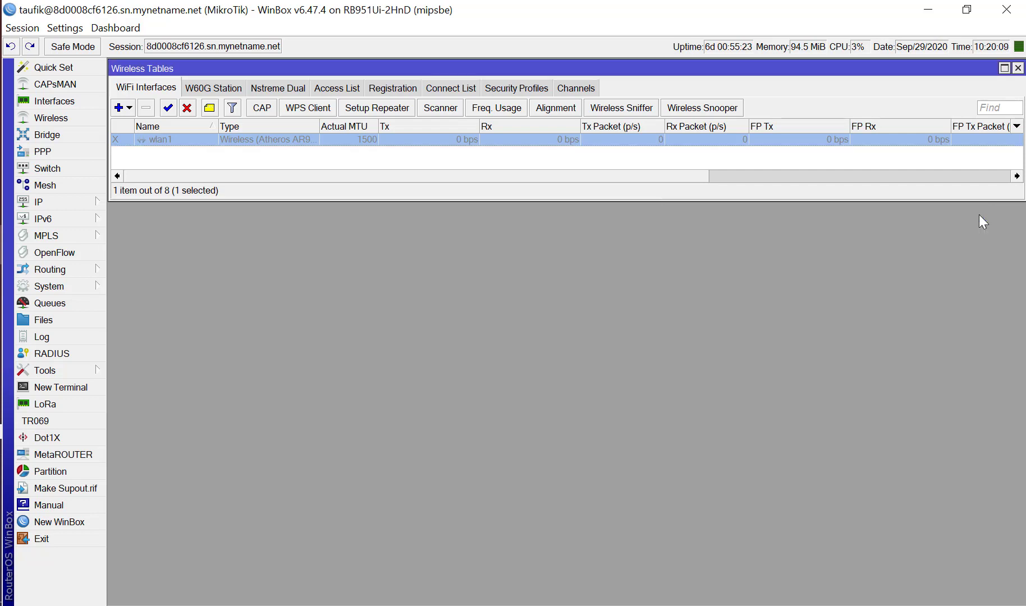
# Open the Interface List, widen the Name column, and inspect the ether1-to-modem and ether2-to-AP interfaces.
pyautogui.click(66, 105)
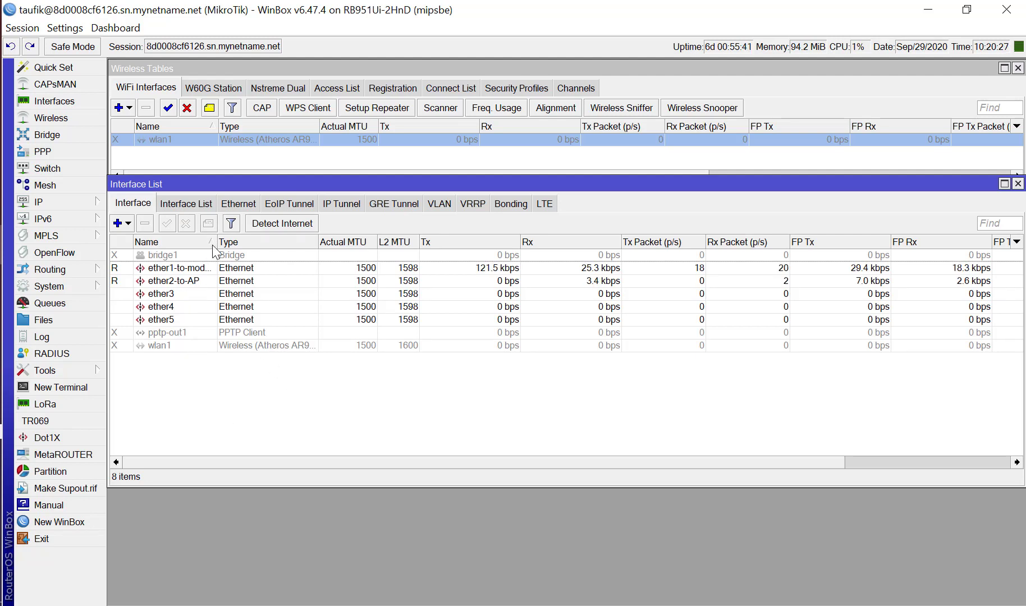
pyautogui.moveTo(216, 242); pyautogui.dragTo(222, 249)
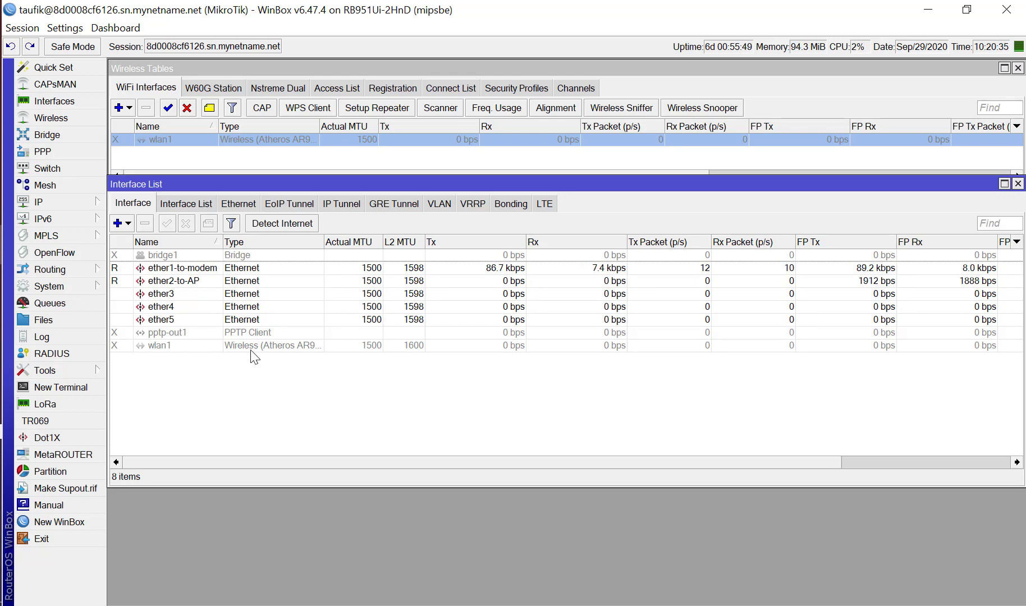
pyautogui.click(207, 270)
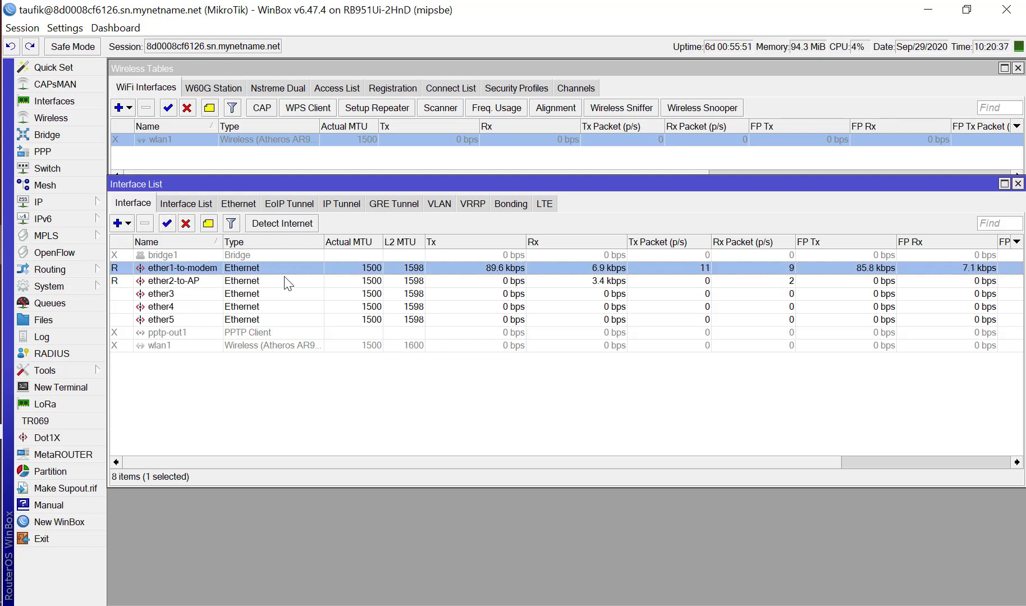
pyautogui.click(183, 281)
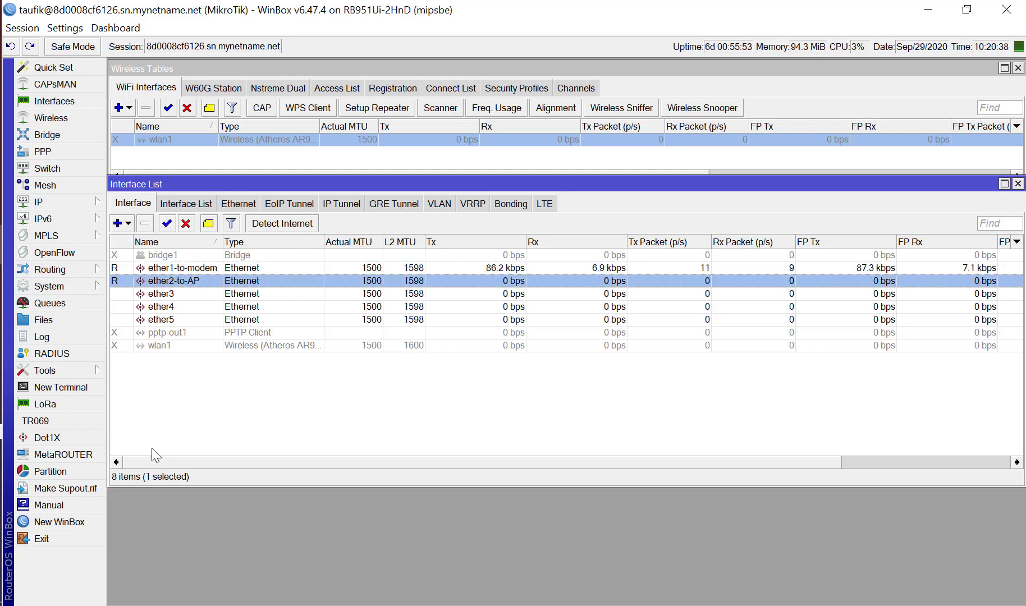
# Shorten the Interface List window, place it directly below the Wireless Tables, and select ether1-to-modem.
pyautogui.click(154, 433)
pyautogui.moveTo(282, 486); pyautogui.dragTo(281, 386)
pyautogui.moveTo(284, 183); pyautogui.dragTo(285, 212)
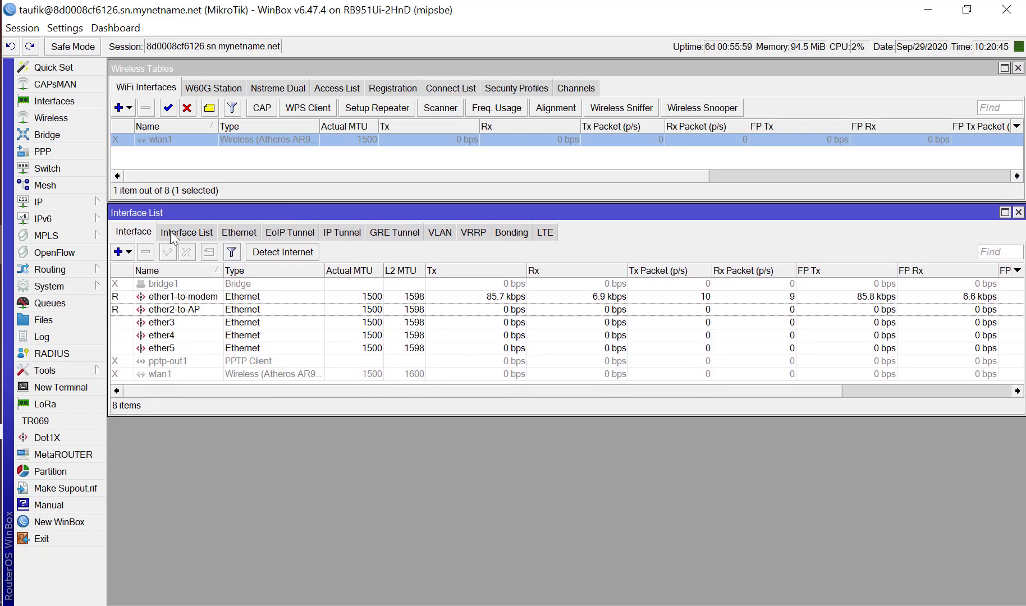
pyautogui.click(195, 298)
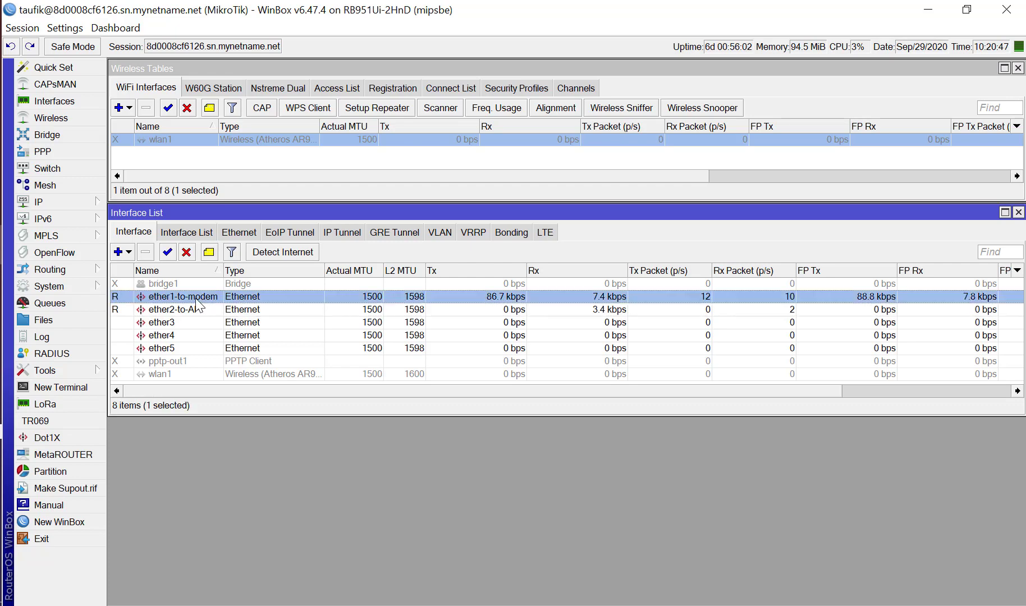
# Show only the Ethernet interfaces and open the ether1-to-modem interface's general settings.
pyautogui.click(235, 233)
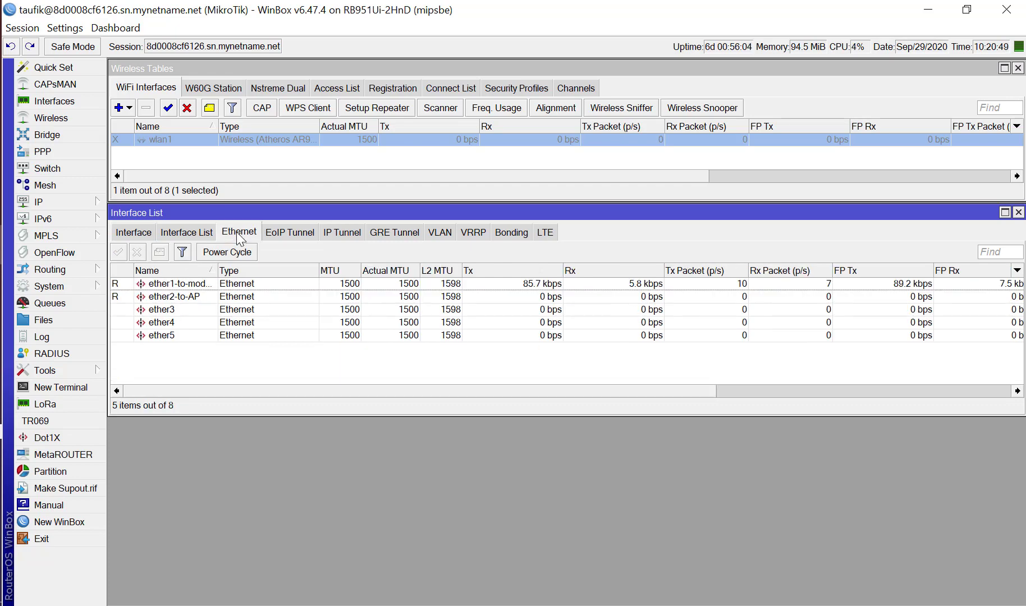
pyautogui.doubleClick(184, 284)
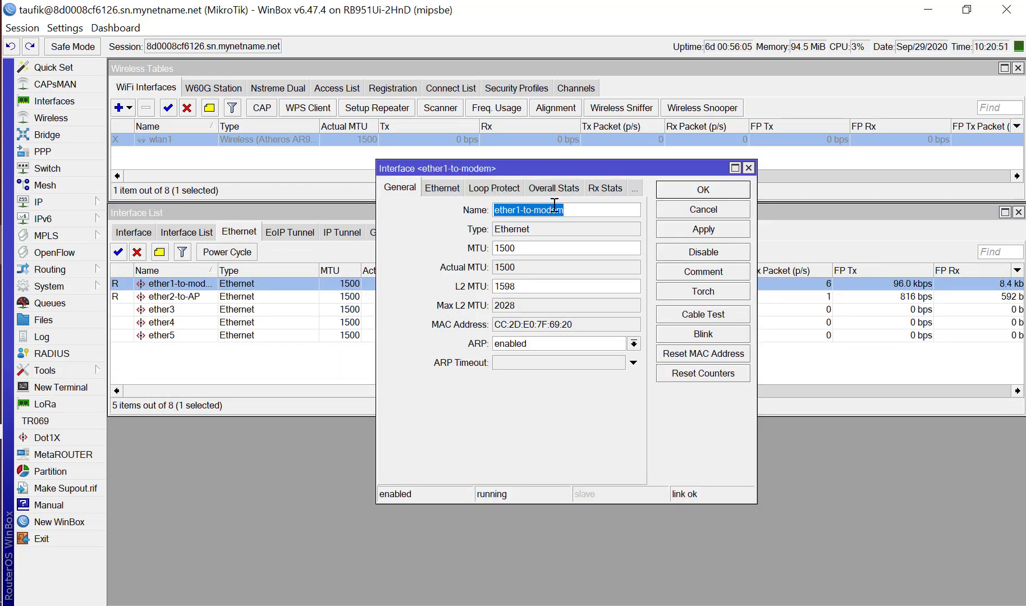
pyautogui.click(578, 212)
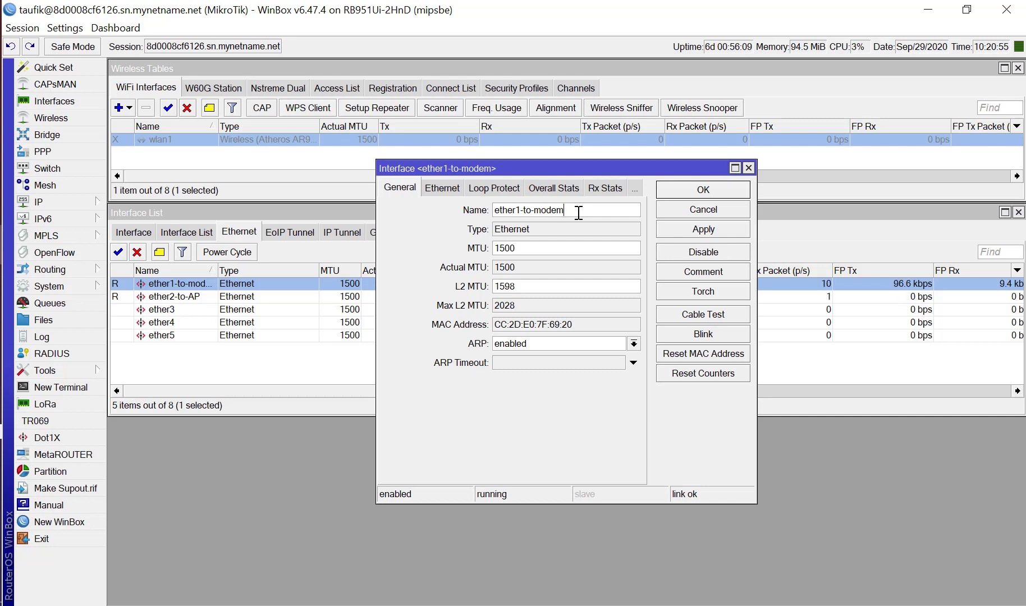
# Demonstrate renaming the interface by retyping its name as ether1-to-modem, and discard the edit.
pyautogui.press('BackSpace')
pyautogui.press('BackSpace')
pyautogui.press('BackSpace')
pyautogui.press('BackSpace')
pyautogui.write('ode')
pyautogui.press('BackSpace')
pyautogui.press('BackSpace')
pyautogui.press('BackSpace')
pyautogui.press('BackSpace')
pyautogui.press('BackSpace')
pyautogui.press('BackSpace')
pyautogui.press('BackSpace')
pyautogui.press('BackSpace')
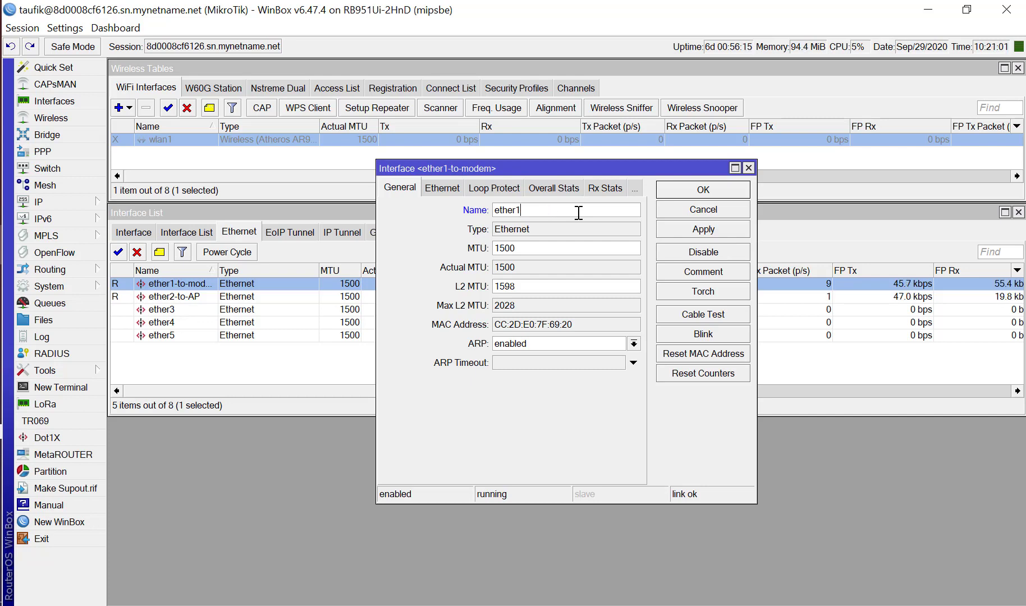
pyautogui.write('-to-modem')
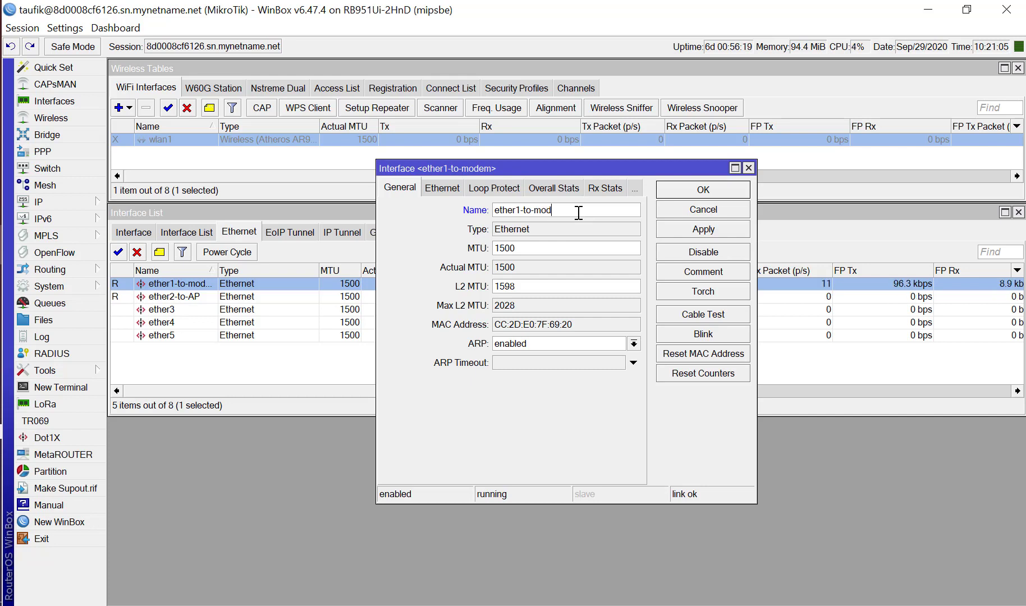
pyautogui.click(673, 211)
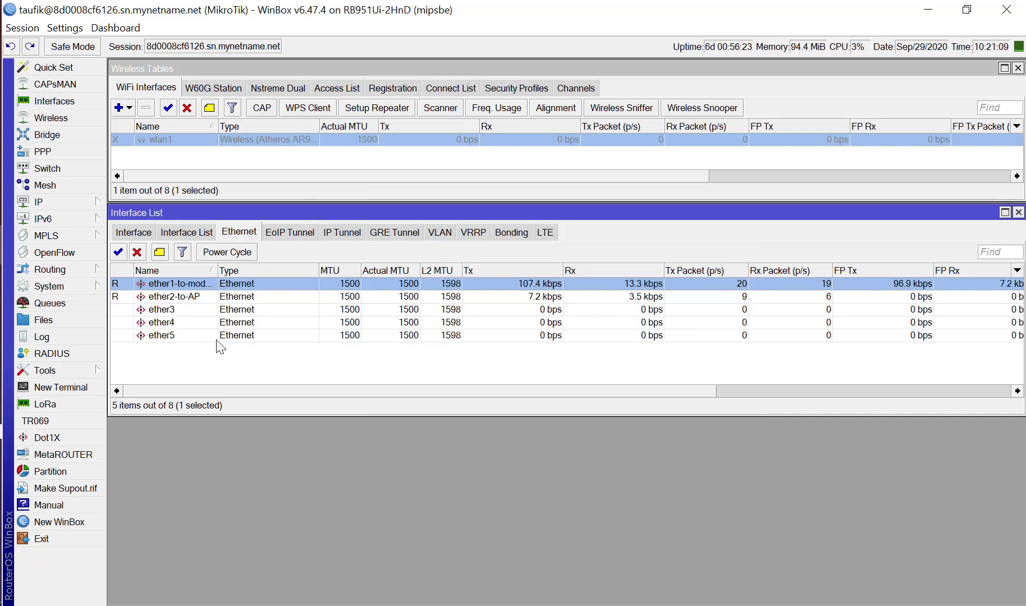
# Select ether2-to-AP, open the IP Address List, and place it as a shortened window directly below the Interface List.
pyautogui.click(200, 296)
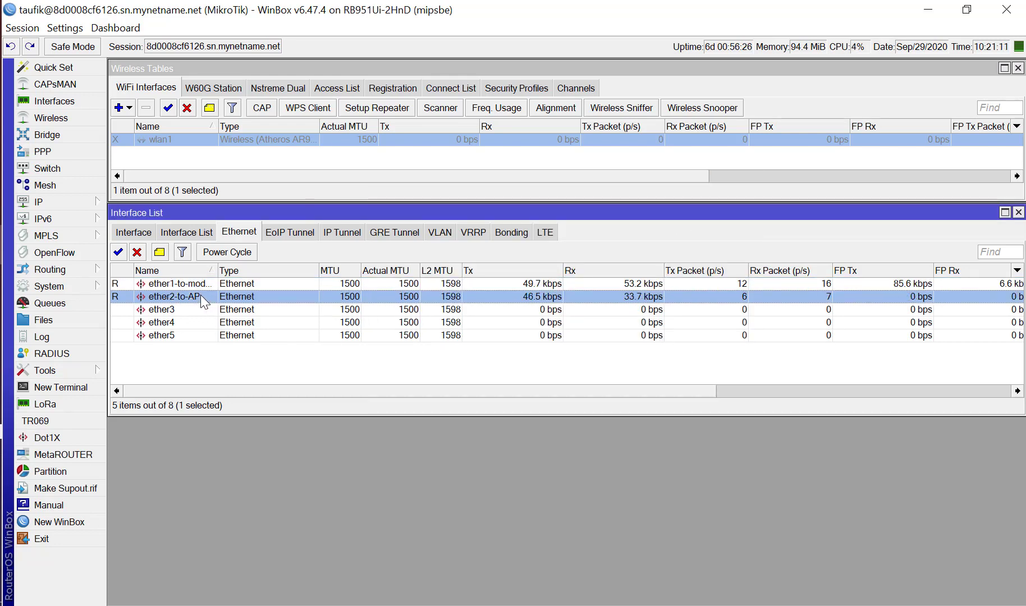
pyautogui.click(84, 201)
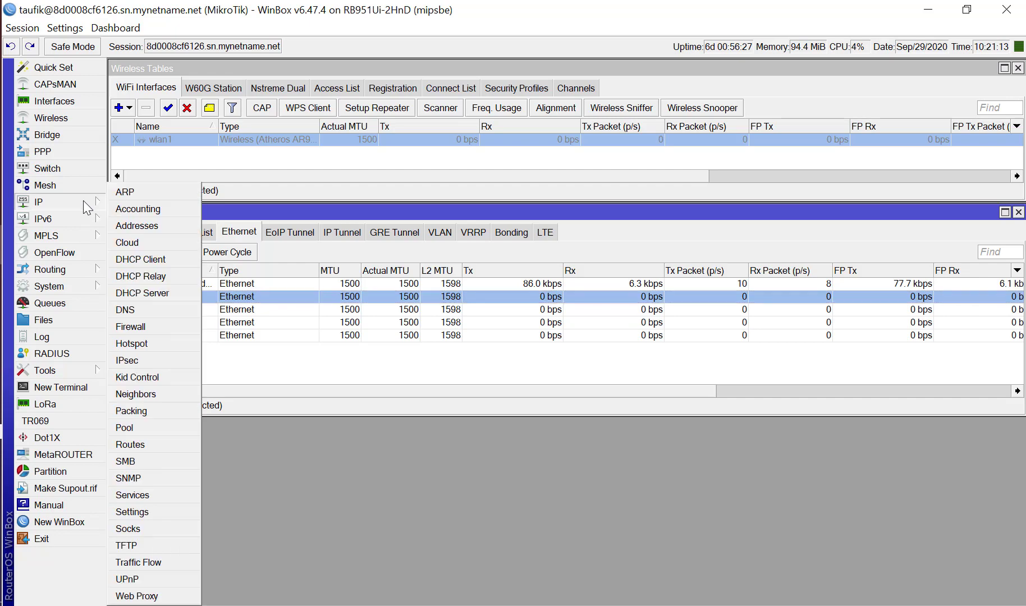
pyautogui.click(147, 229)
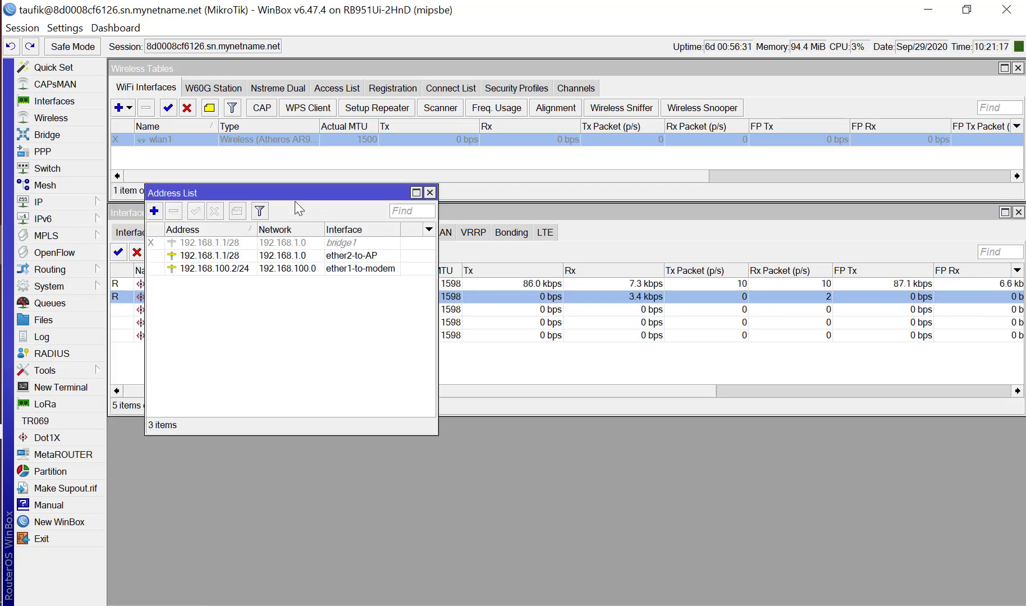
pyautogui.click(305, 182)
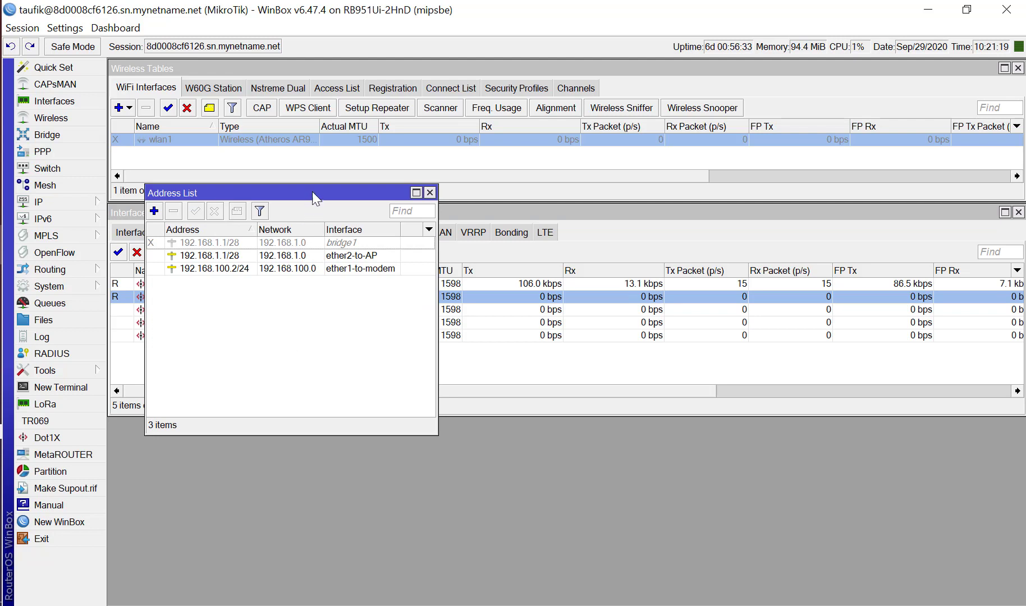
pyautogui.moveTo(312, 192); pyautogui.dragTo(479, 313)
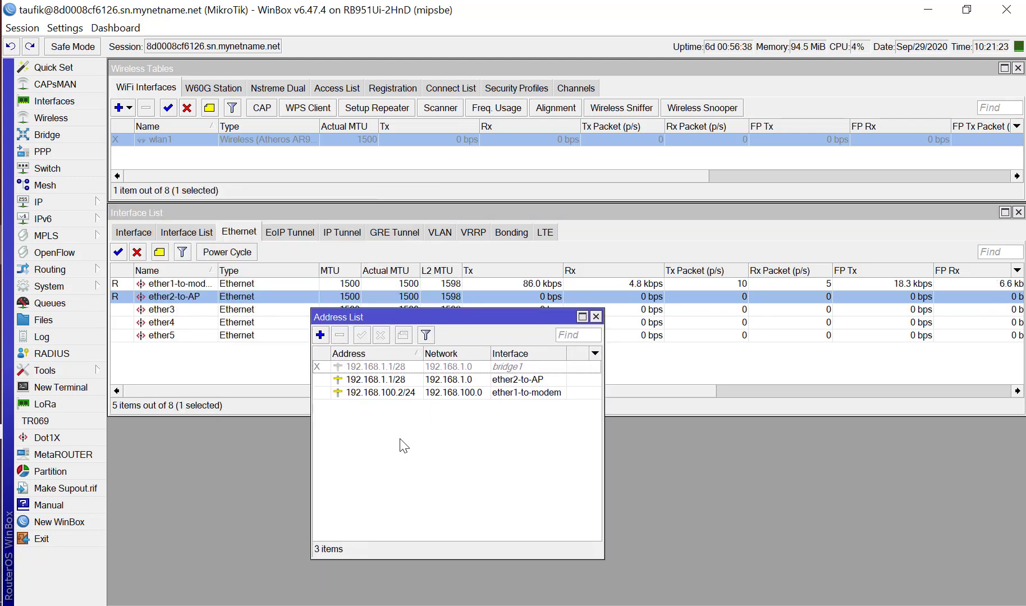
pyautogui.moveTo(424, 316); pyautogui.dragTo(225, 427)
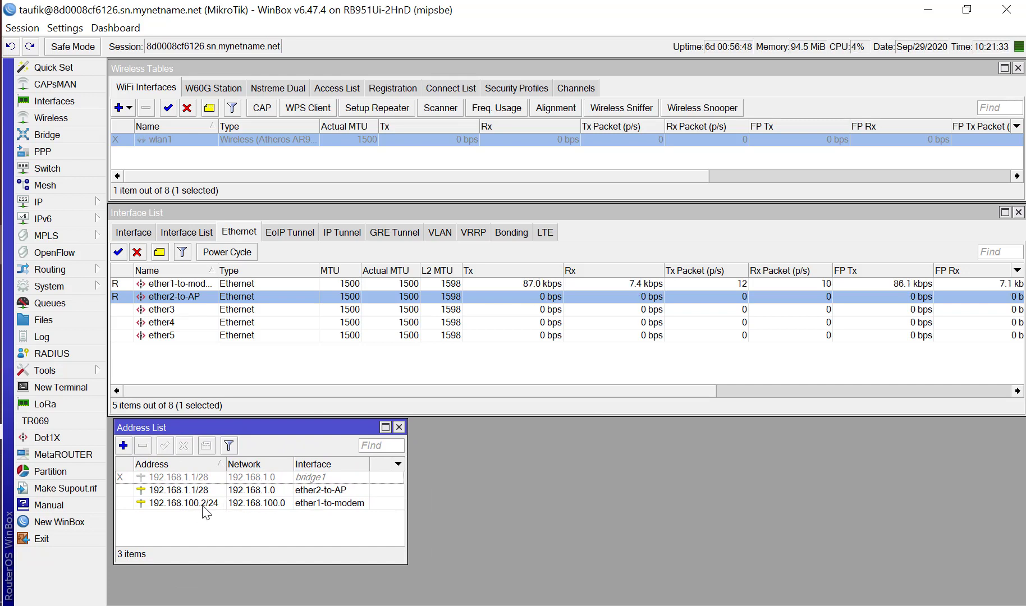
# Open the 192.168.100.2/24 and enabled 192.168.1.1/28 address entries and arrange them side by side next to the Address List.
pyautogui.doubleClick(185, 503)
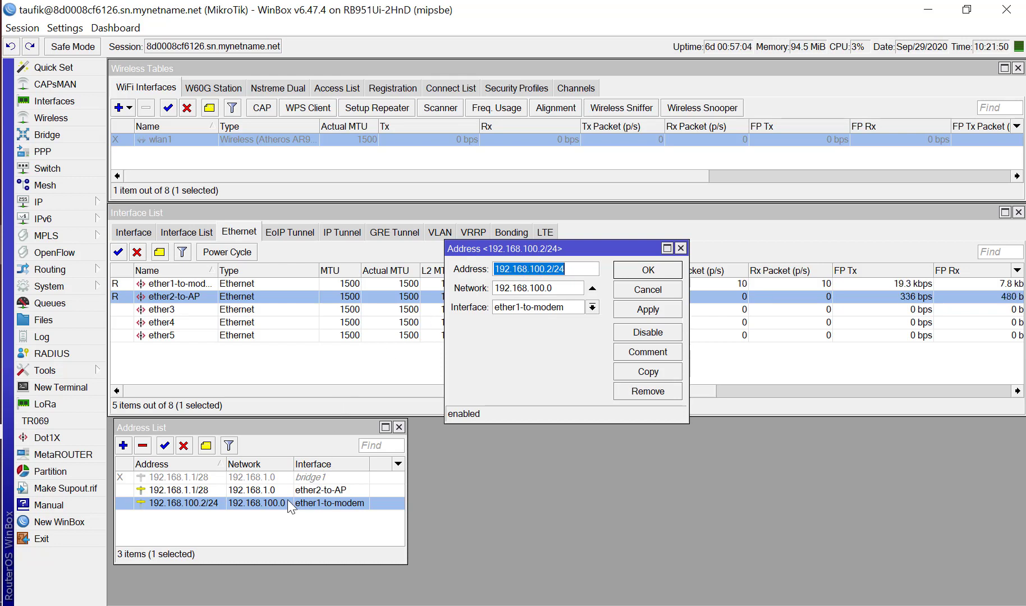
pyautogui.doubleClick(196, 490)
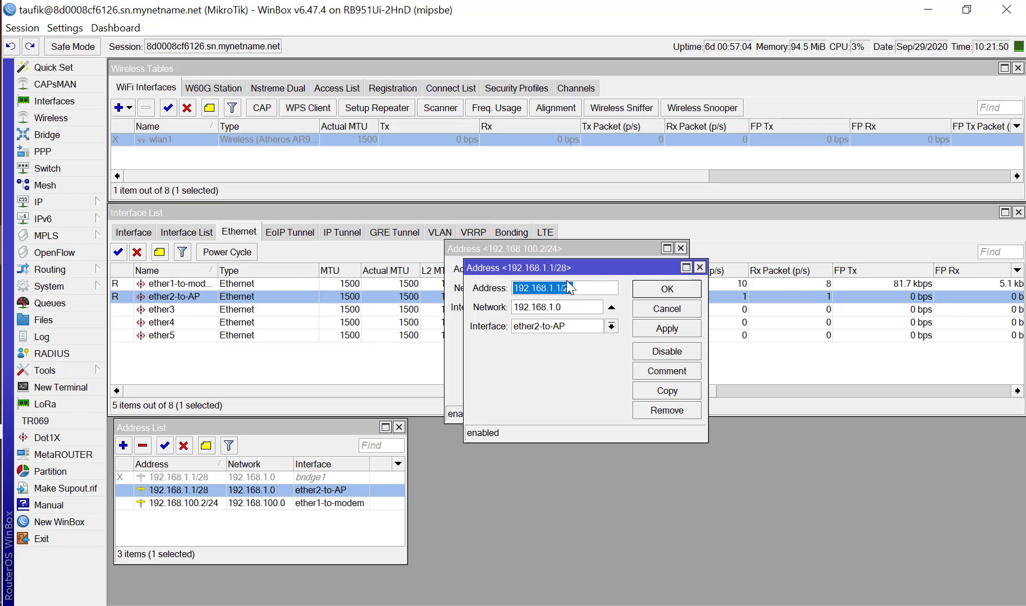
pyautogui.moveTo(571, 269); pyautogui.dragTo(832, 428)
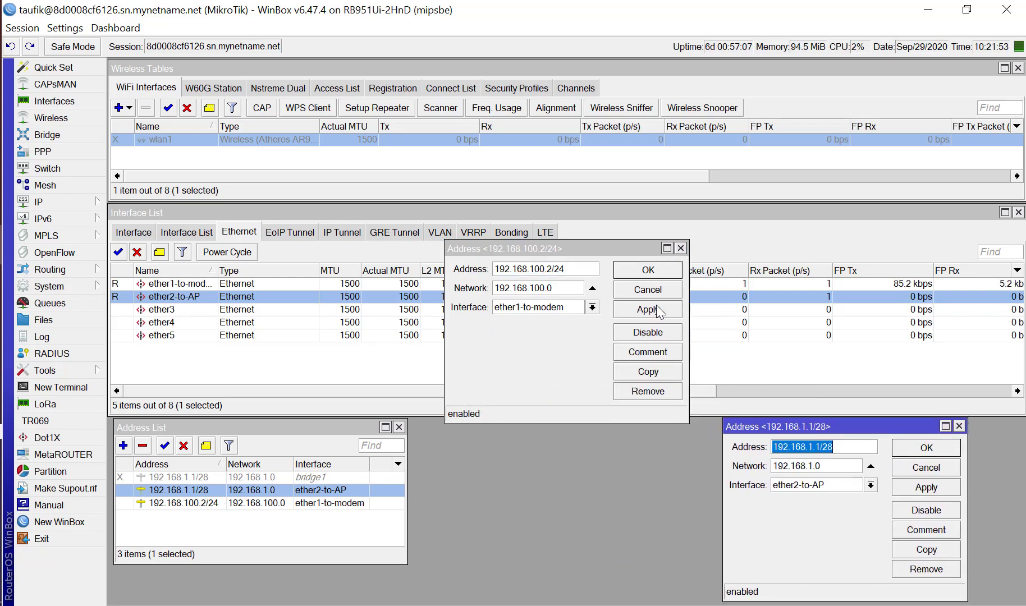
pyautogui.moveTo(600, 246); pyautogui.dragTo(563, 427)
pyautogui.moveTo(753, 426); pyautogui.dragTo(687, 426)
pyautogui.click(519, 426)
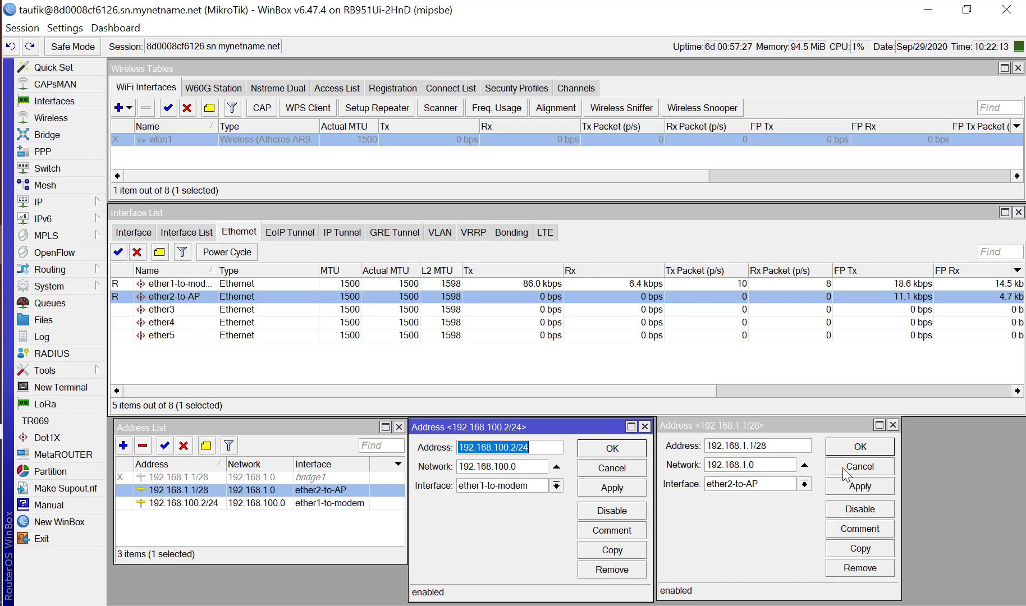
# Open the IP Route List, widen the Dst. Address column and narrow the Gateway column.
pyautogui.click(67, 202)
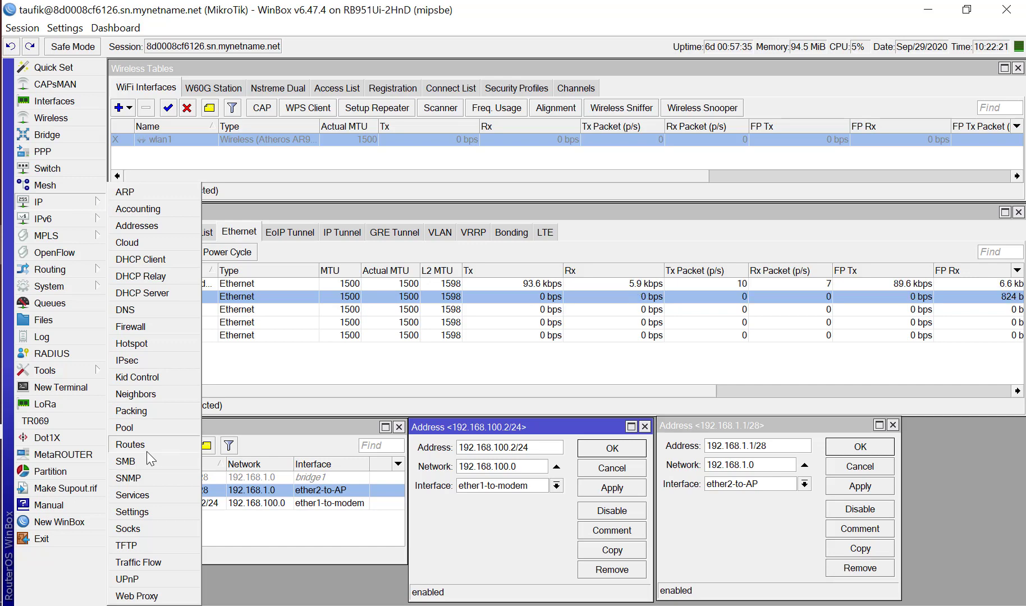
pyautogui.click(130, 444)
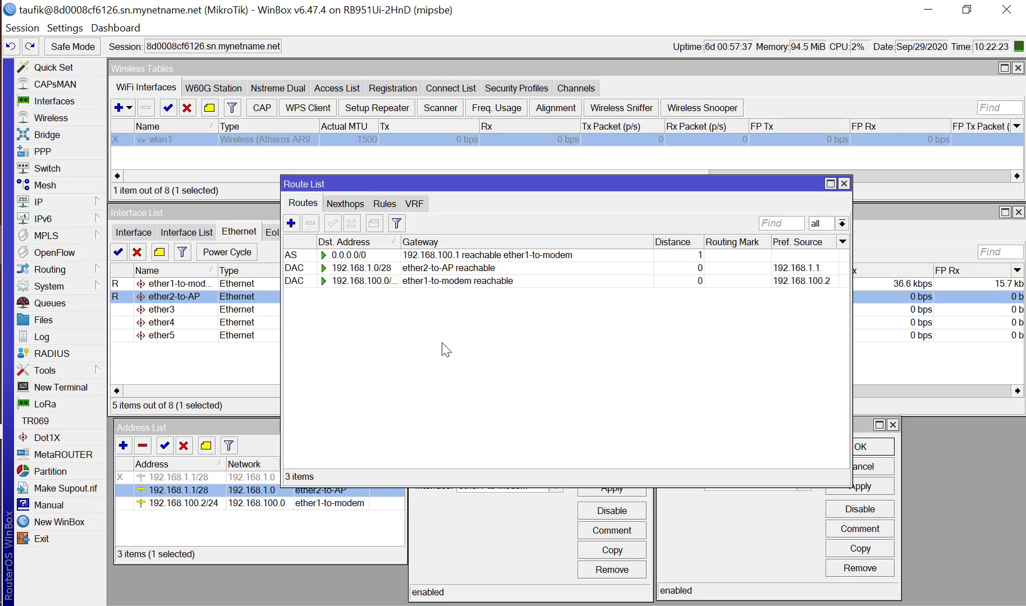
pyautogui.moveTo(400, 242); pyautogui.dragTo(404, 241)
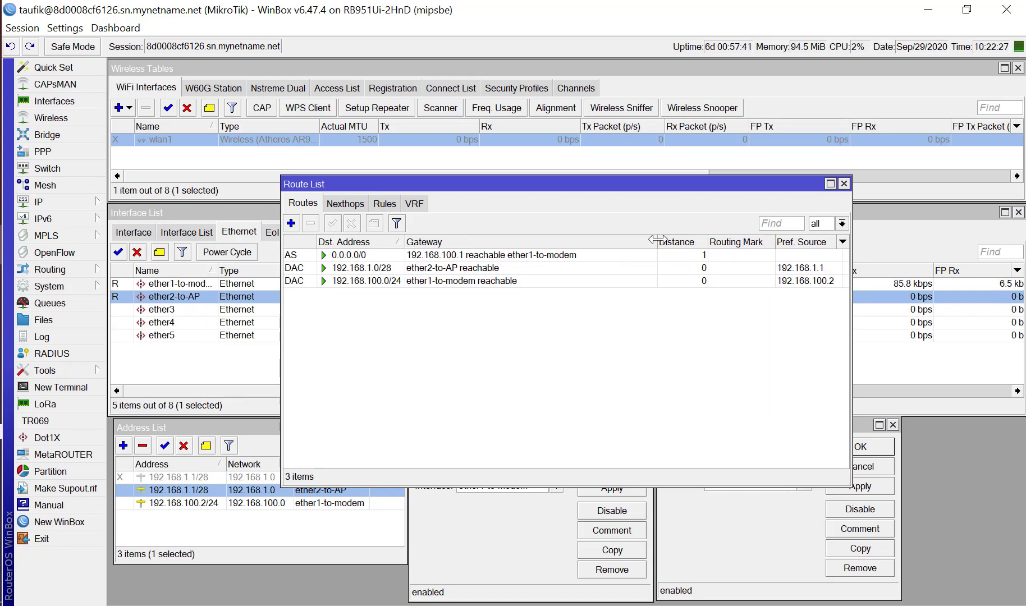
pyautogui.moveTo(657, 238); pyautogui.dragTo(594, 237)
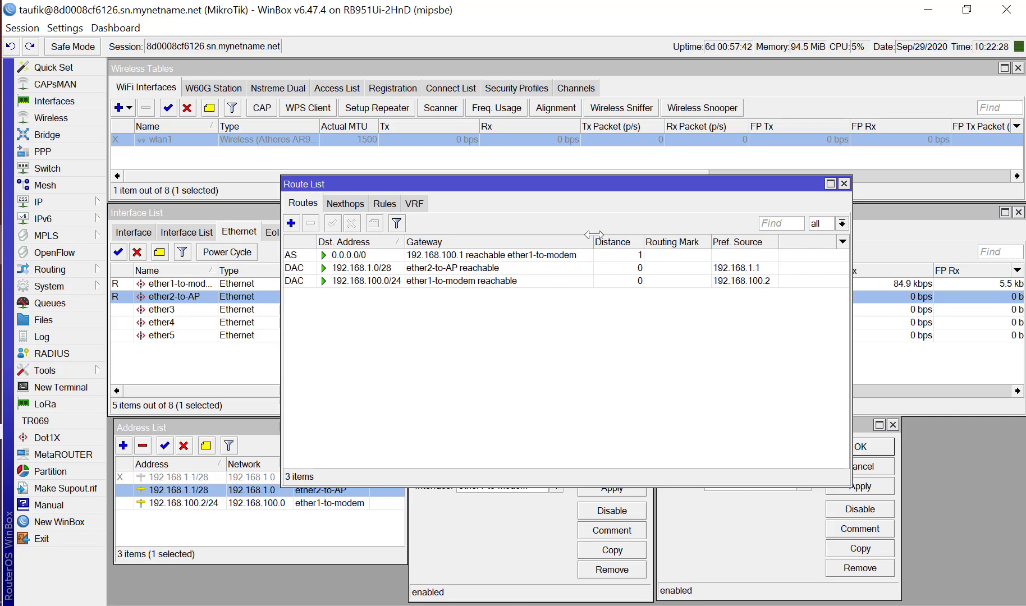
# Inspect the 0.0.0.0/0 route's gateway, compare it with the ether1-to-modem address entry, and close the route without changes.
pyautogui.click(369, 257)
pyautogui.doubleClick(369, 257)
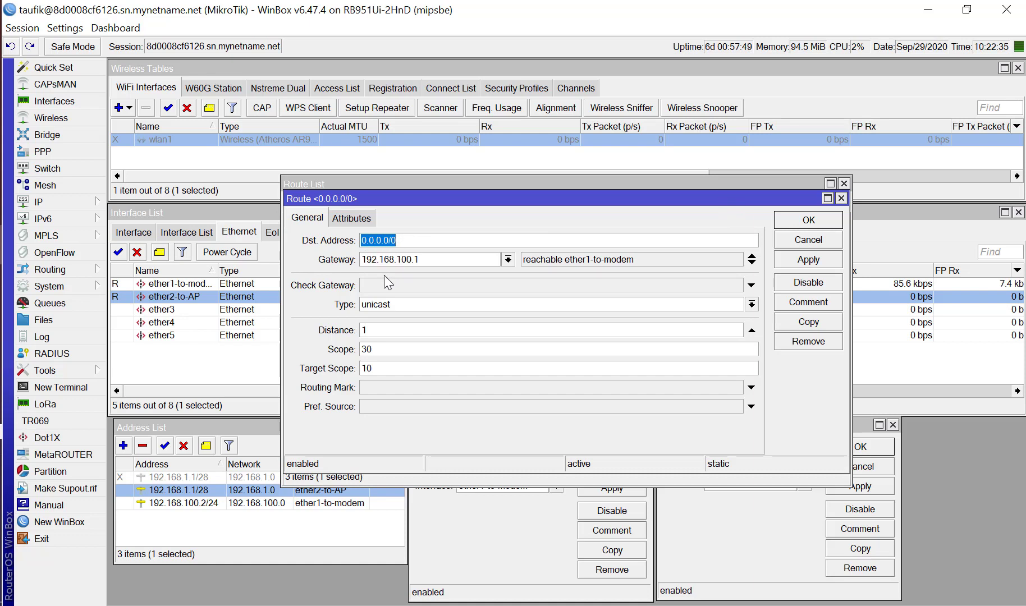
pyautogui.moveTo(428, 259); pyautogui.dragTo(349, 265)
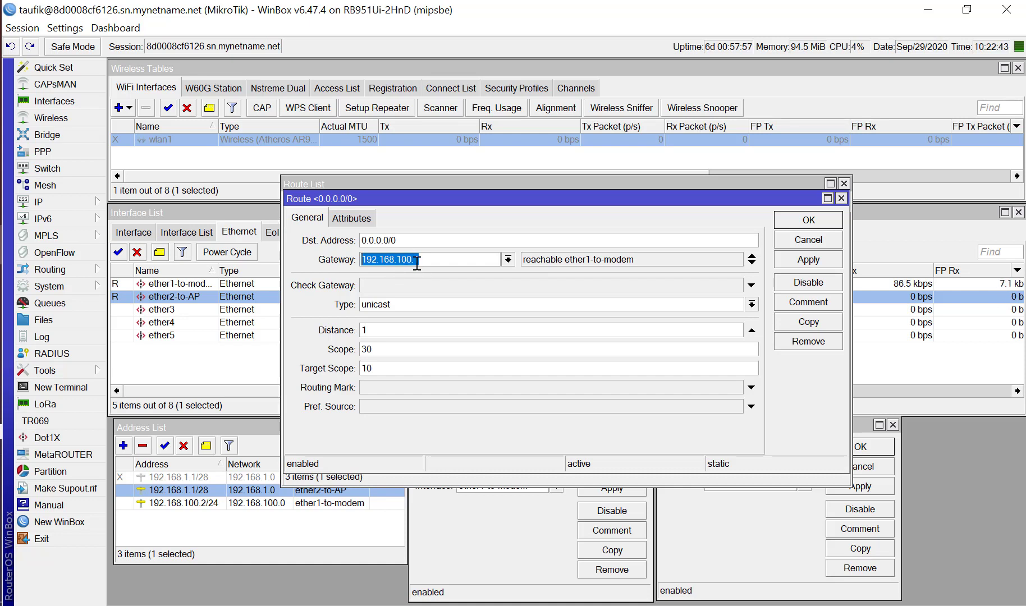
pyautogui.moveTo(417, 262); pyautogui.dragTo(422, 262)
pyautogui.click(325, 504)
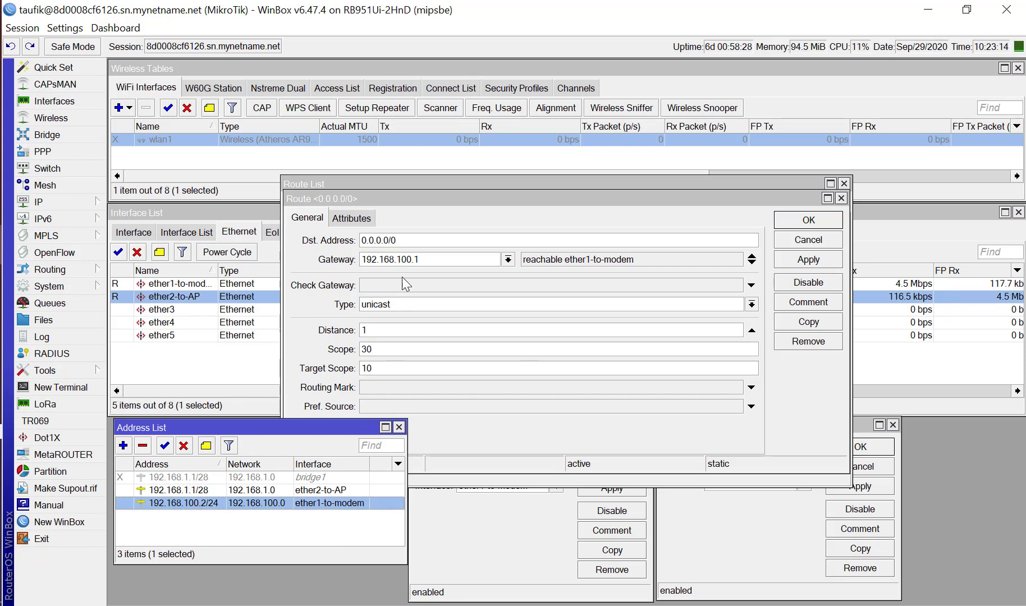
pyautogui.click(803, 242)
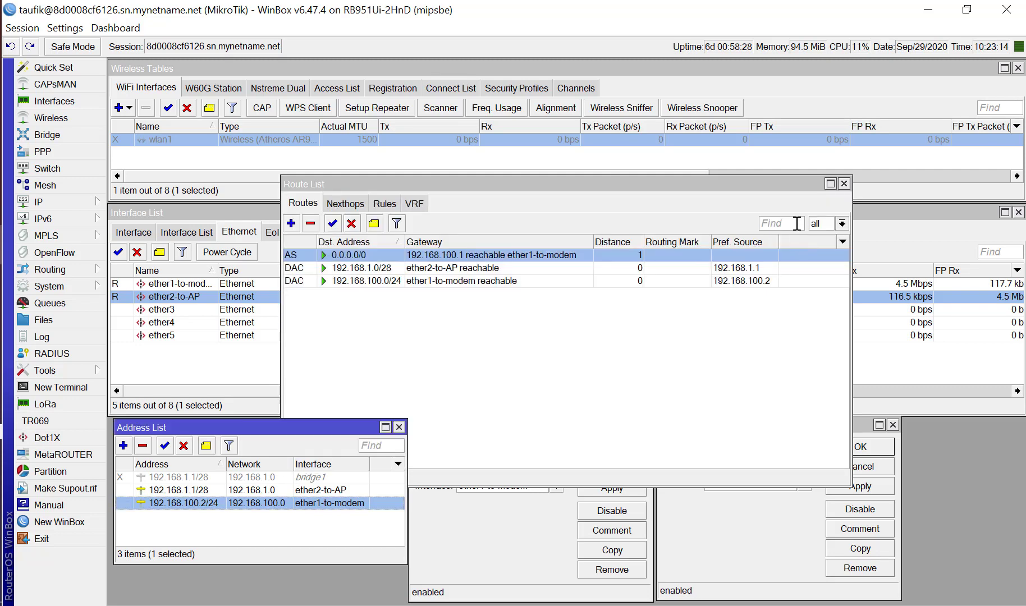
# Narrow the flags column in the Route List, examine the AS and DAC route flags, and close the list.
pyautogui.click(601, 343)
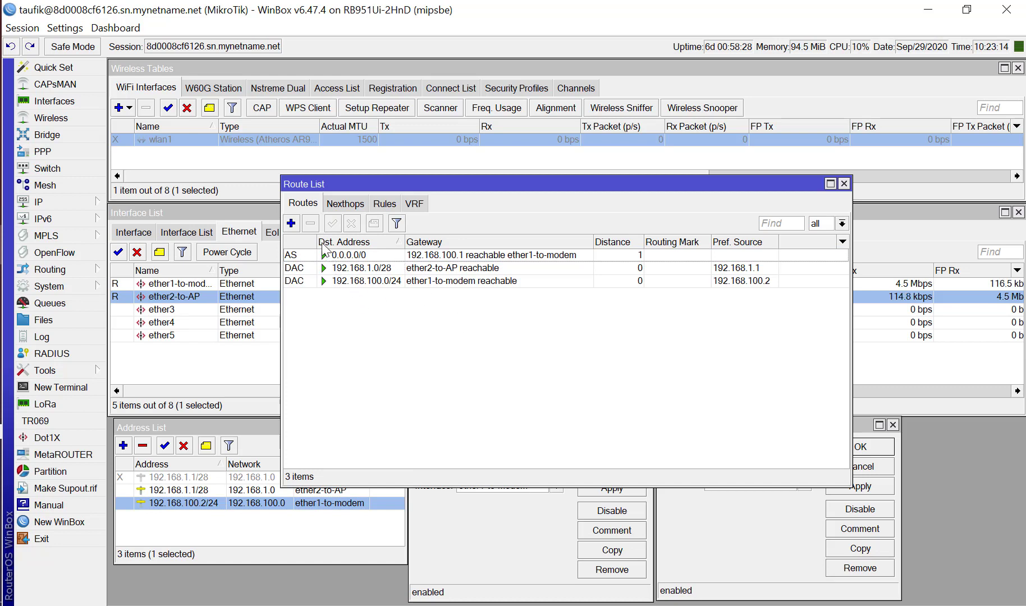
pyautogui.moveTo(315, 241); pyautogui.dragTo(306, 241)
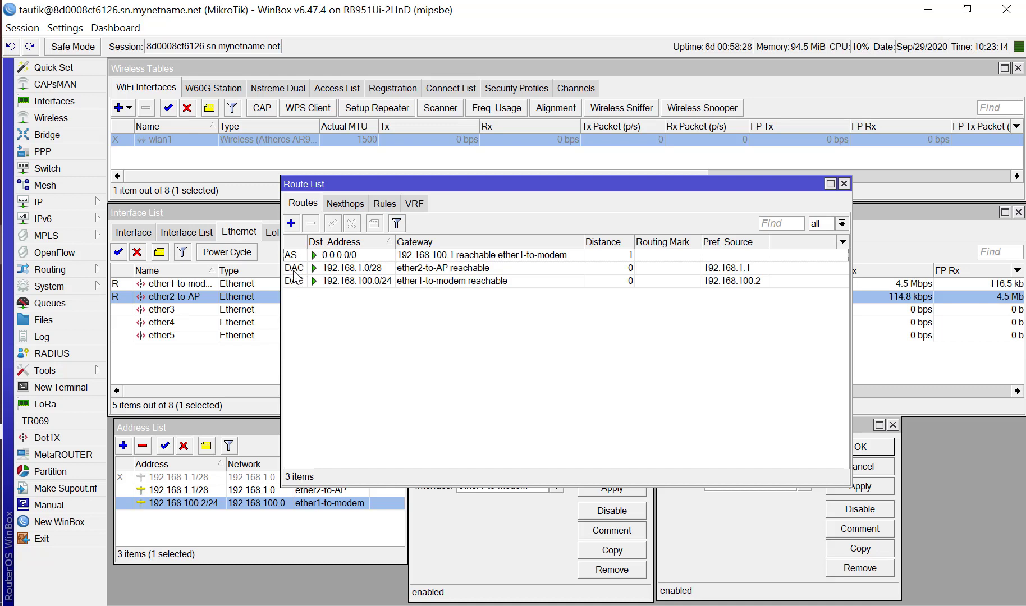
pyautogui.moveTo(293, 273)
pyautogui.click(301, 283)
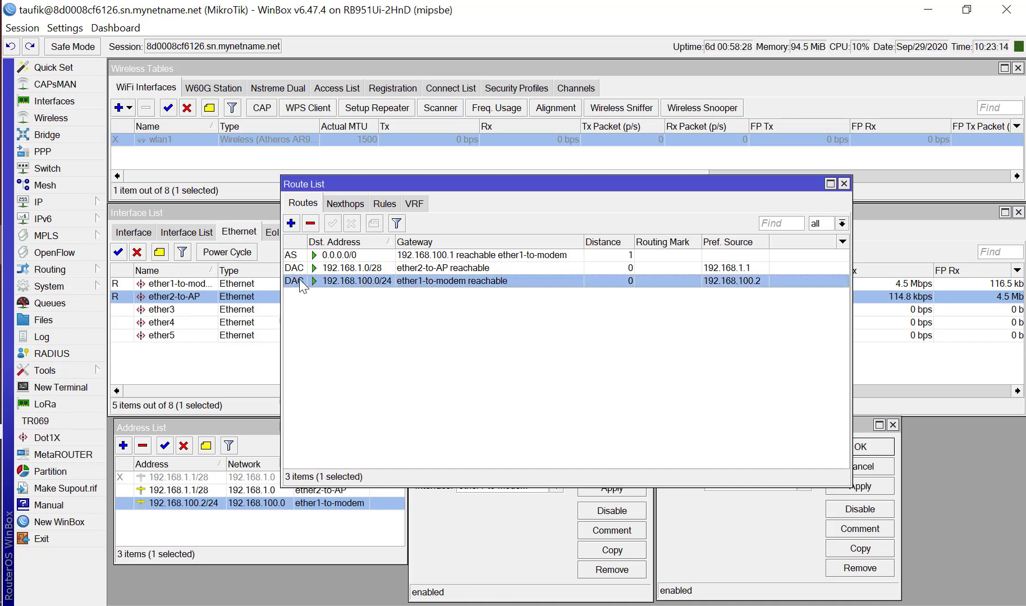
pyautogui.click(302, 320)
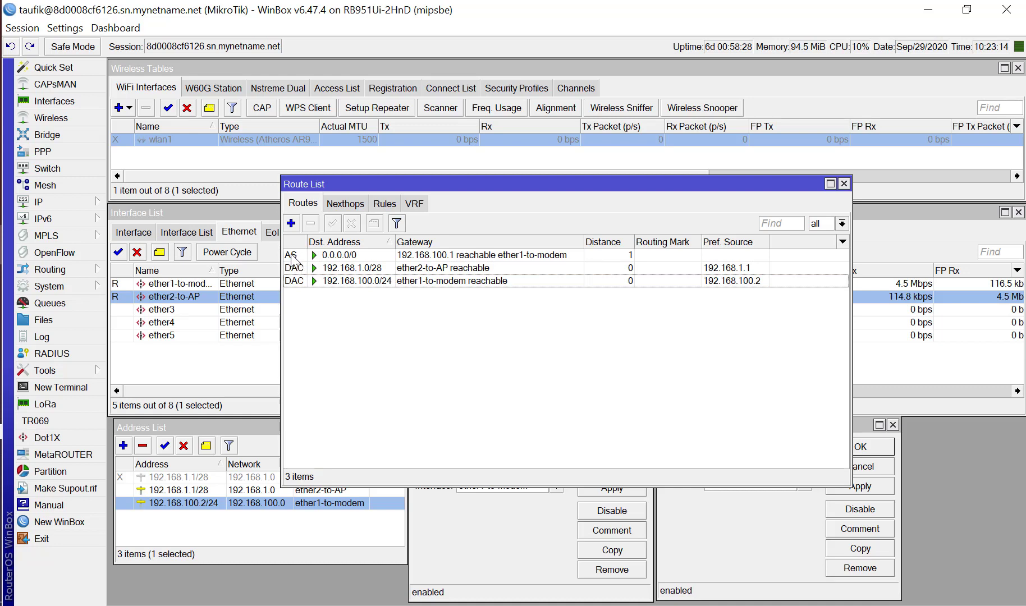
pyautogui.moveTo(291, 257)
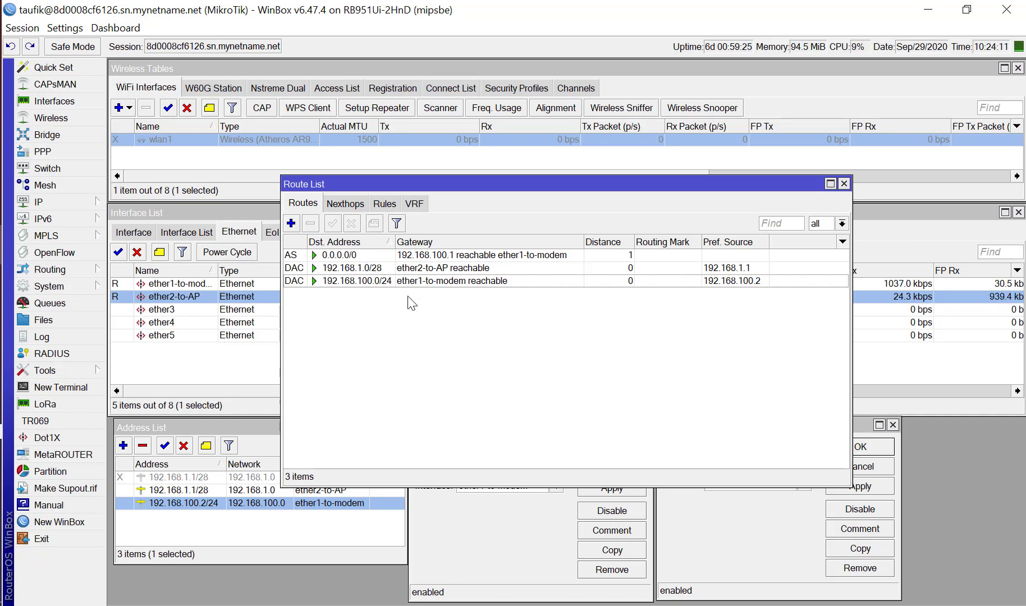
pyautogui.click(844, 184)
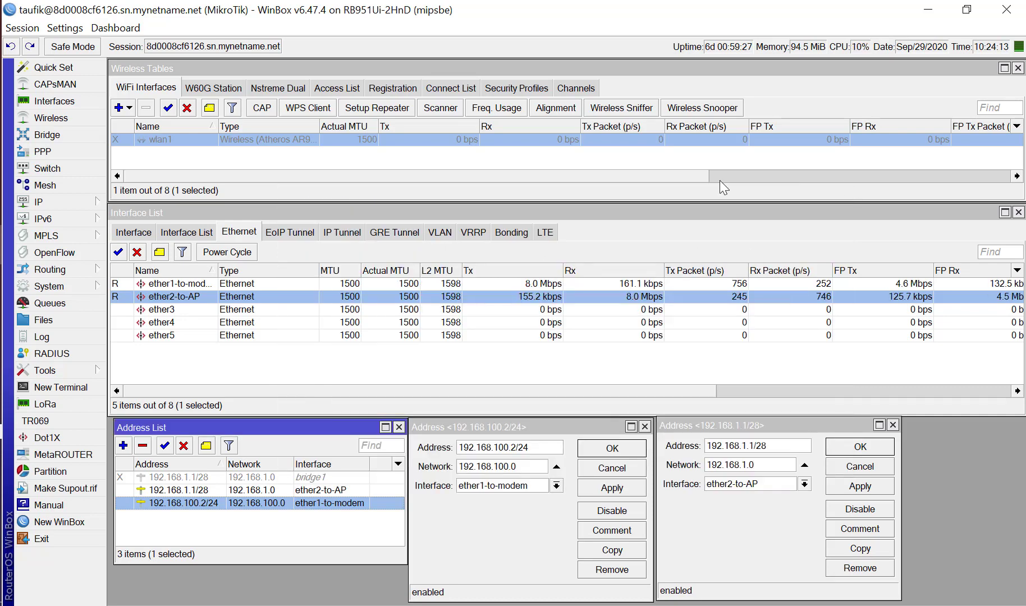
# Open the IP Firewall, display its NAT rules, and reposition the window to examine them.
pyautogui.click(88, 206)
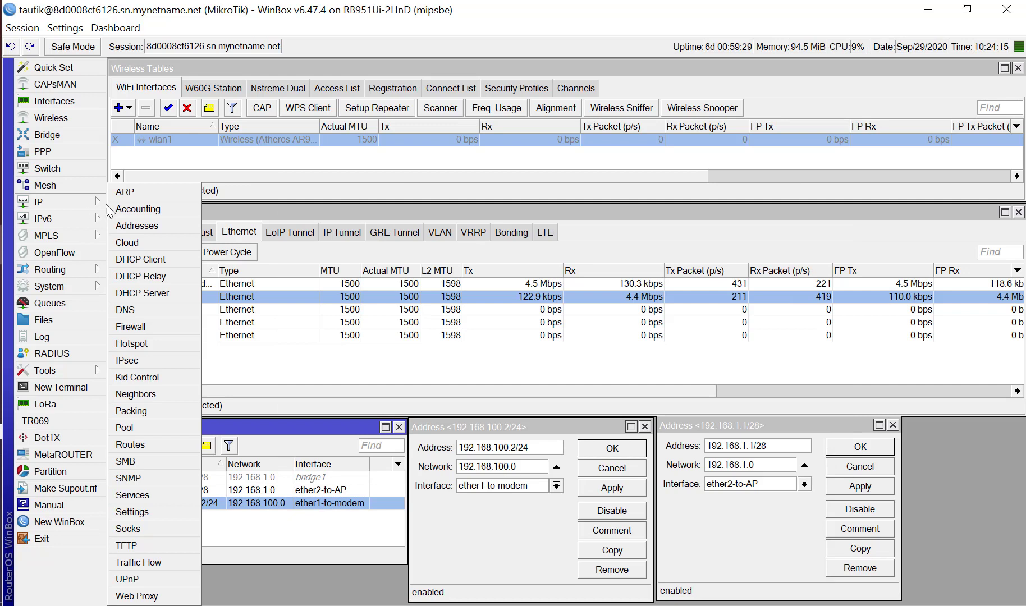
pyautogui.click(140, 331)
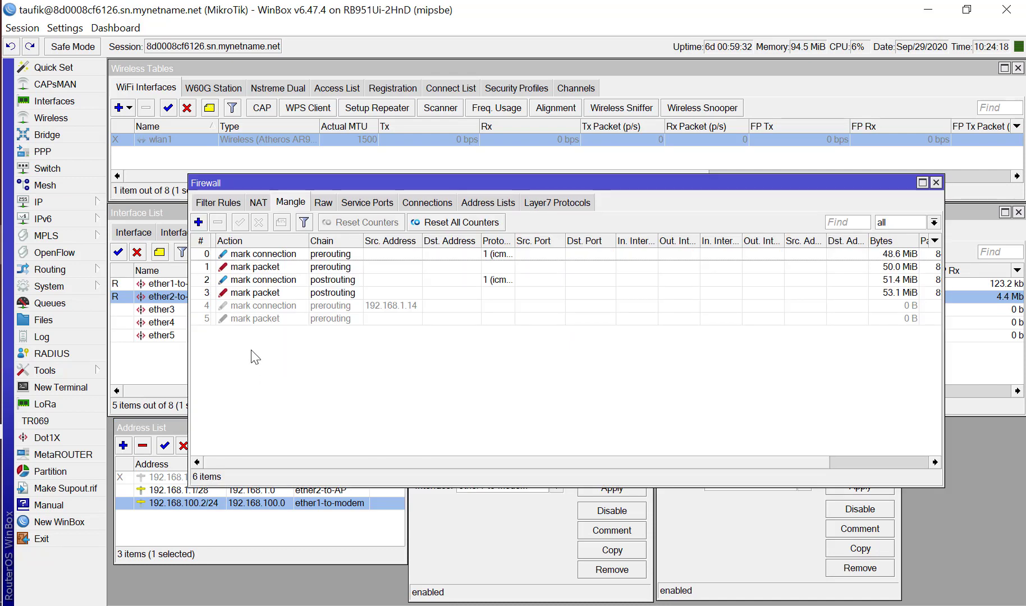
pyautogui.click(262, 205)
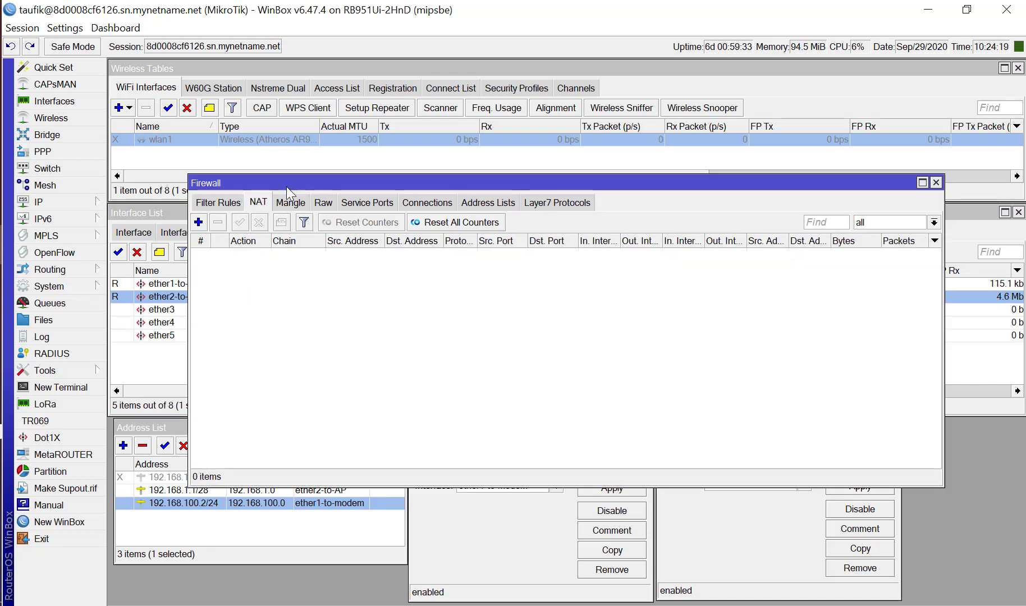
pyautogui.moveTo(286, 186); pyautogui.dragTo(255, 164)
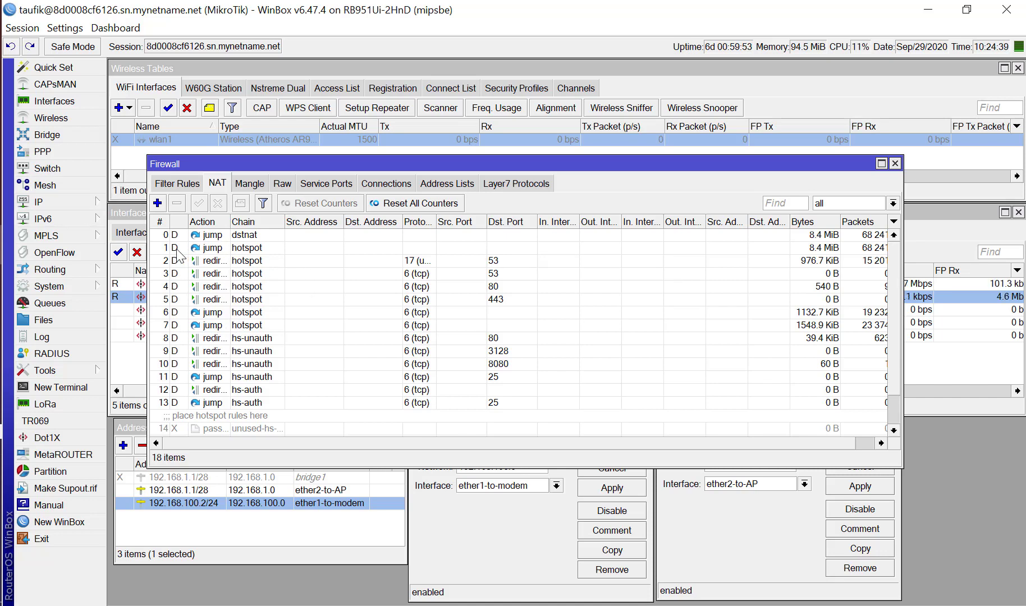
# Open the IP Hotspot servers, disable the hotspot1 server, and close the Hotspot window.
pyautogui.click(73, 200)
pyautogui.click(157, 341)
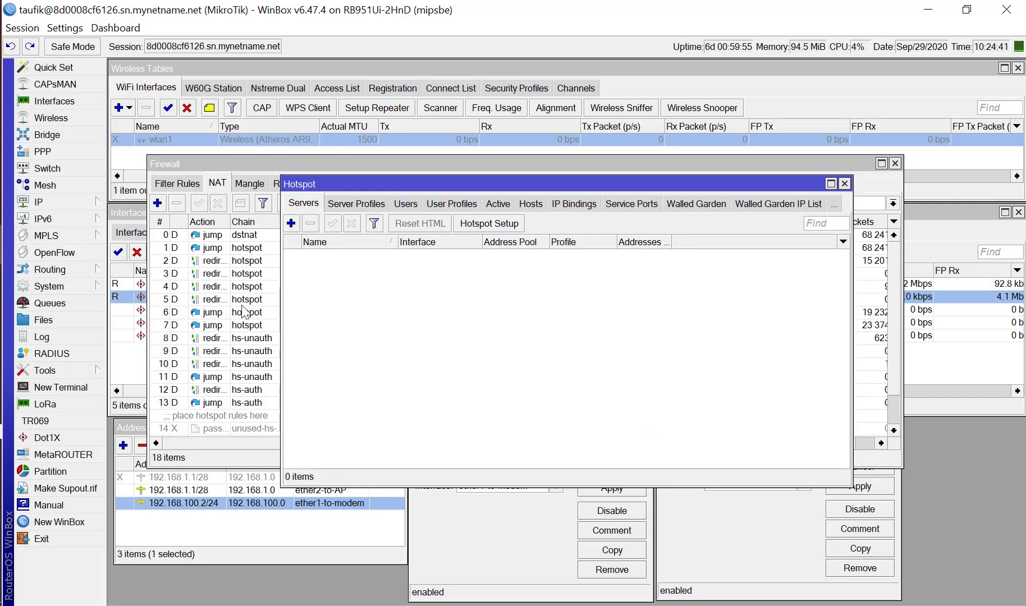
pyautogui.click(358, 256)
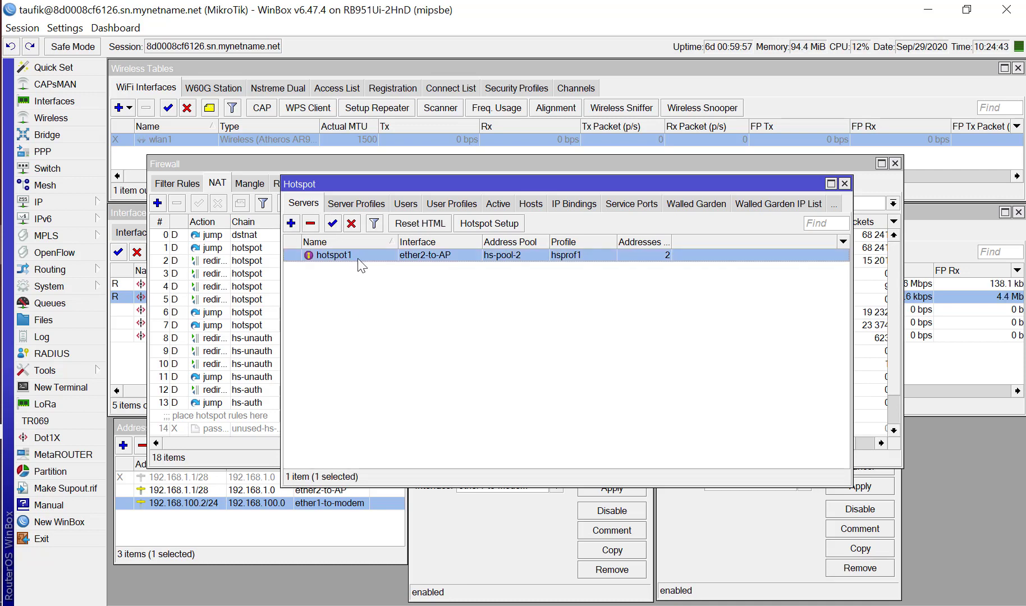
pyautogui.click(353, 223)
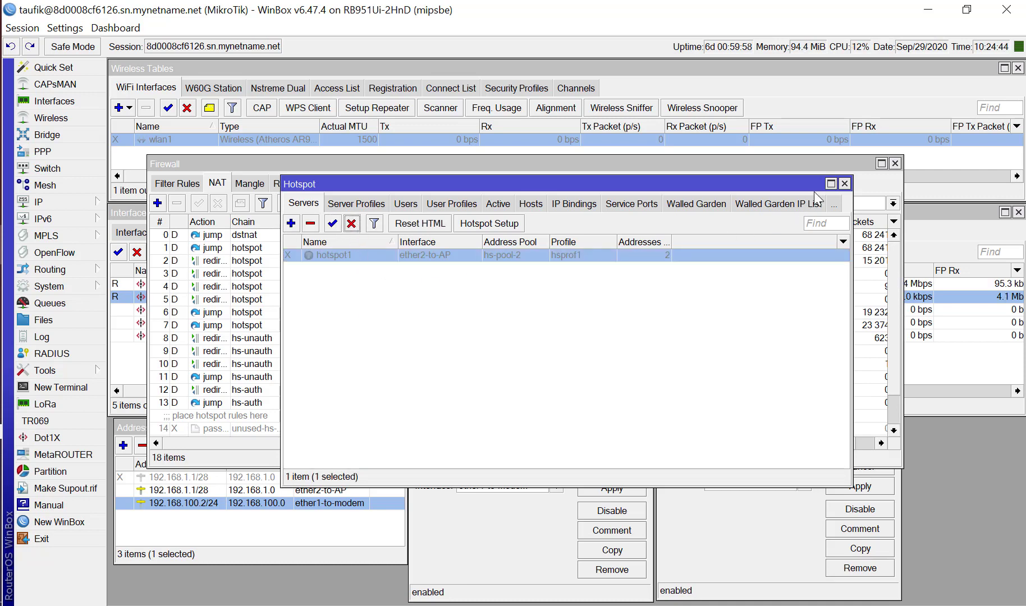
pyautogui.click(844, 183)
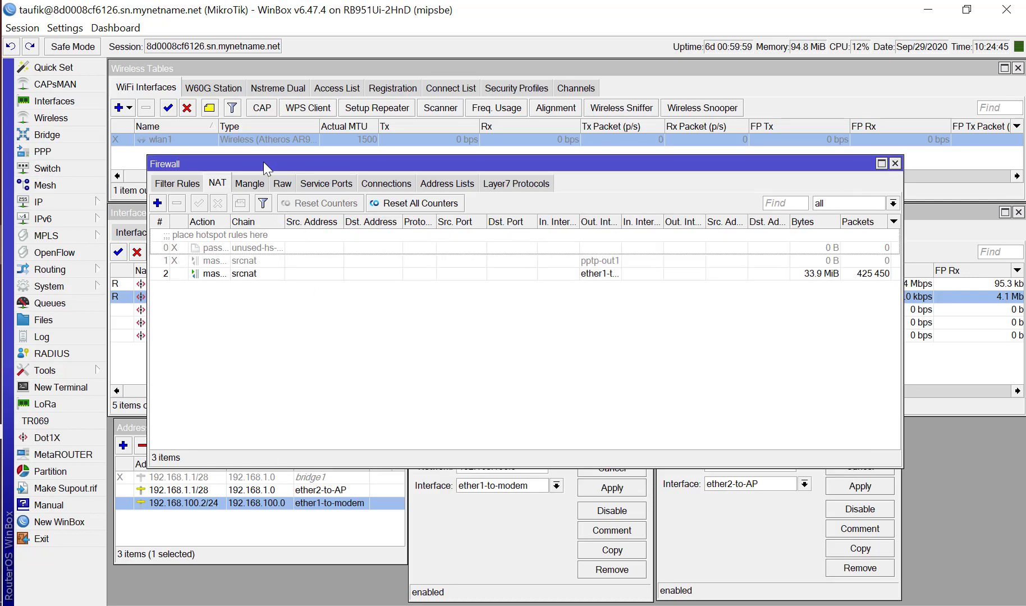
# Reopen the Hotspot servers and move and resize the Firewall and Hotspot windows so that they sit side by side.
pyautogui.moveTo(263, 161); pyautogui.dragTo(242, 109)
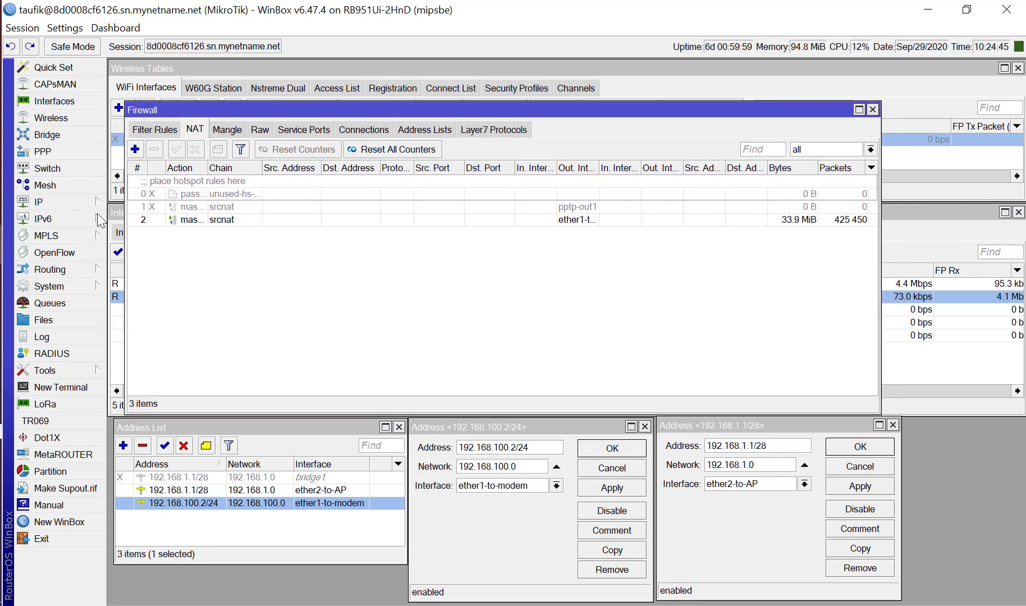
pyautogui.click(58, 203)
pyautogui.click(147, 345)
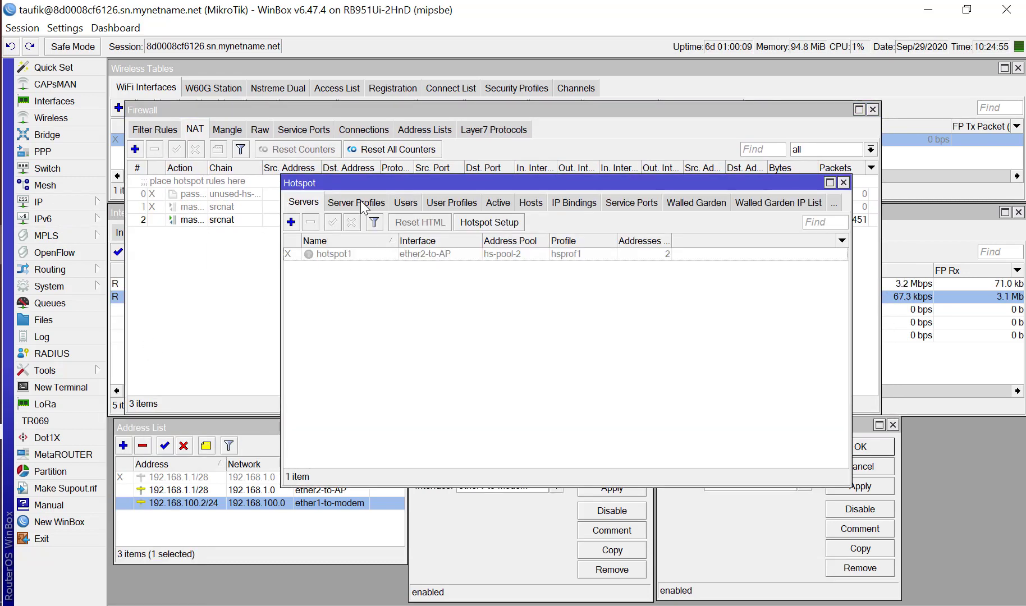
pyautogui.moveTo(367, 183); pyautogui.dragTo(533, 140)
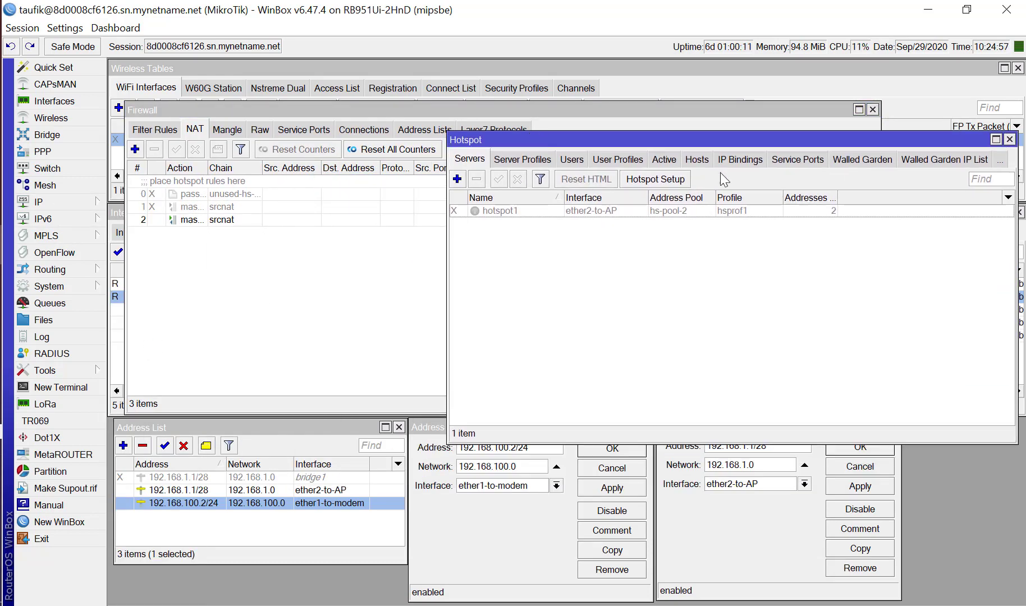
pyautogui.click(741, 112)
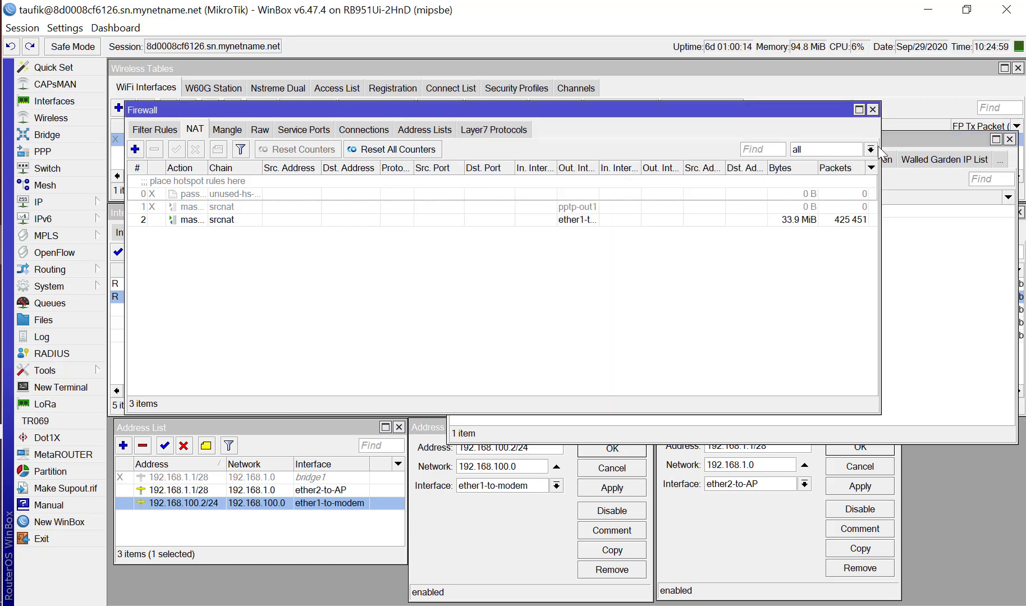
pyautogui.moveTo(880, 151); pyautogui.dragTo(592, 154)
pyautogui.click(648, 293)
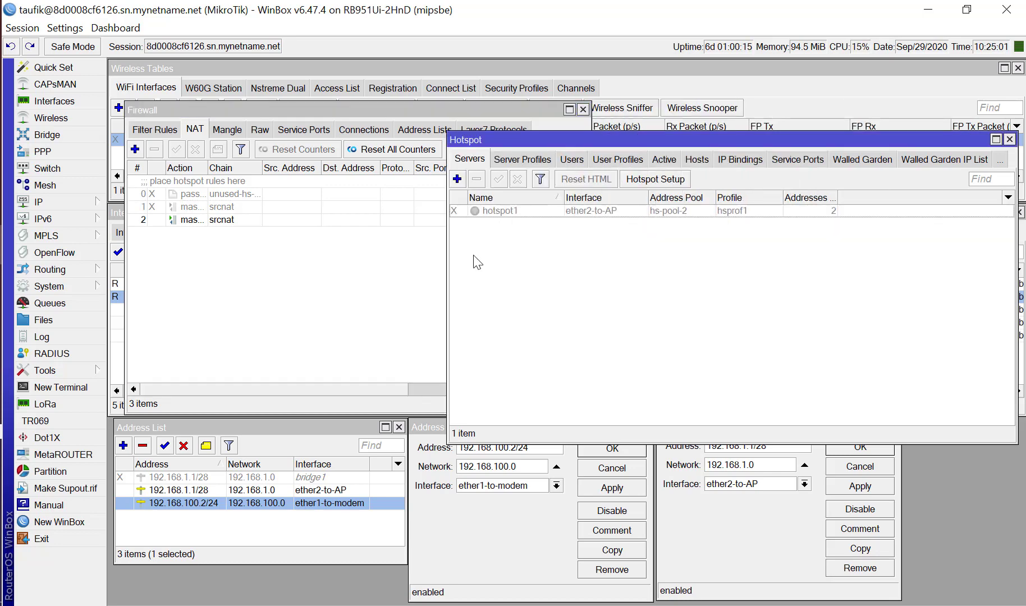
pyautogui.moveTo(449, 269); pyautogui.dragTo(614, 275)
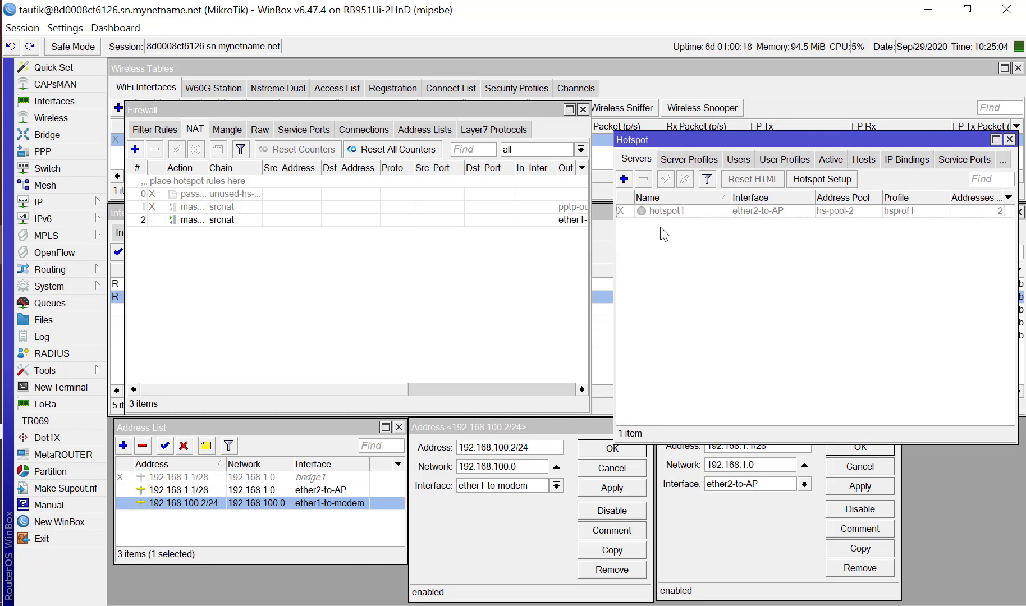
# Enable the hotspot1 server, compare the firewall's NAT rules, and disable the server again.
pyautogui.click(657, 211)
pyautogui.click(666, 180)
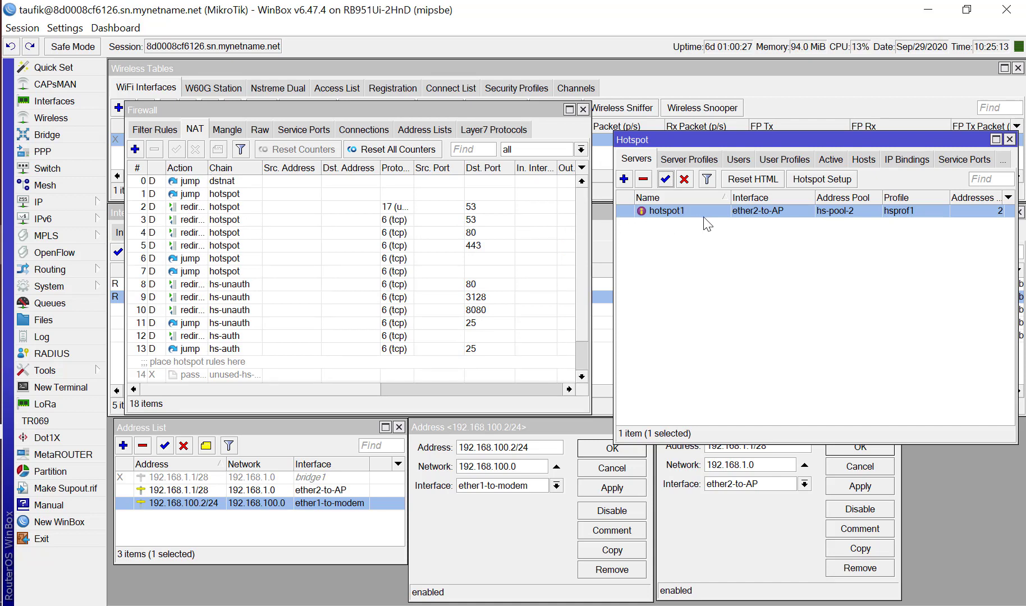
pyautogui.click(685, 179)
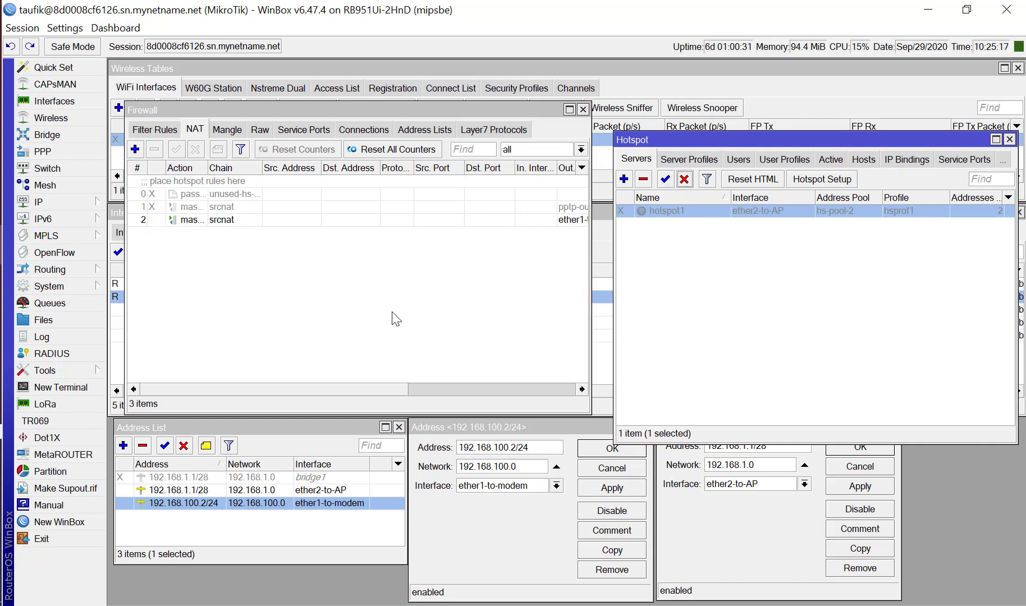
# Widen the NAT list's Action column, close the Hotspot window, and enlarge the Firewall window to show more columns.
pyautogui.click(295, 290)
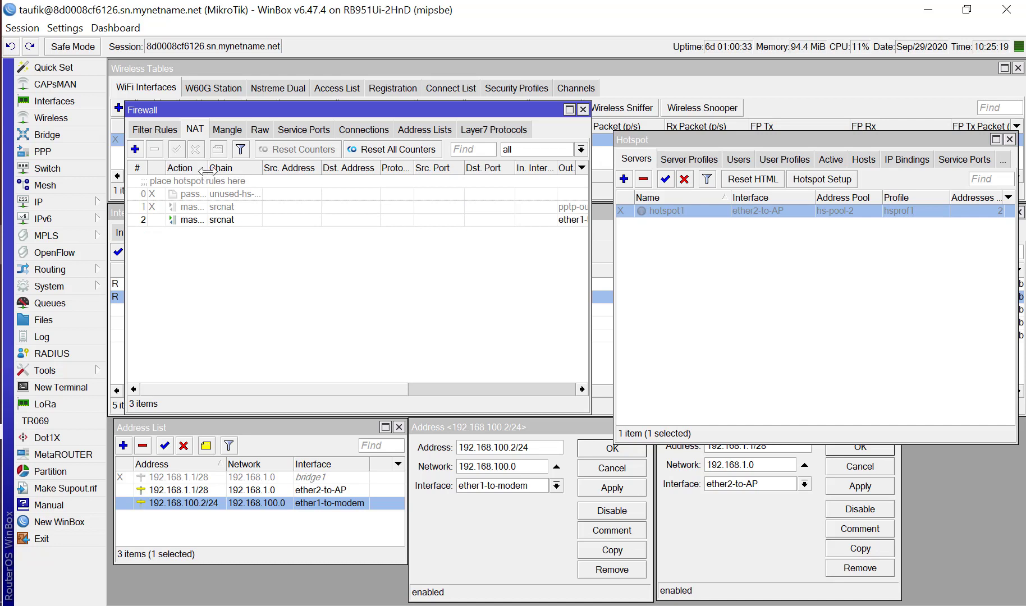
pyautogui.moveTo(206, 168); pyautogui.dragTo(239, 172)
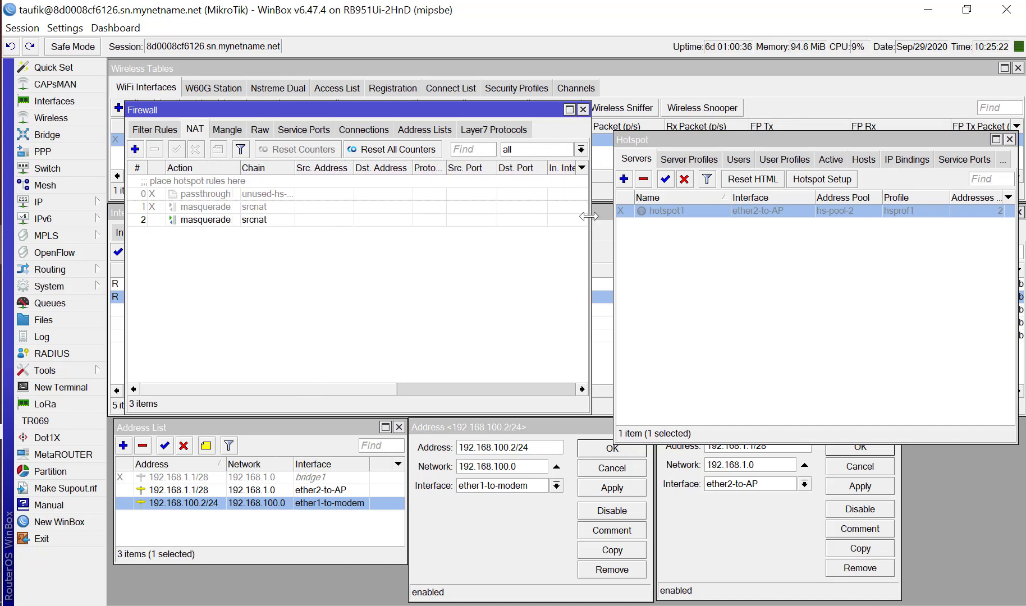
pyautogui.moveTo(591, 219); pyautogui.dragTo(702, 219)
pyautogui.click(1009, 140)
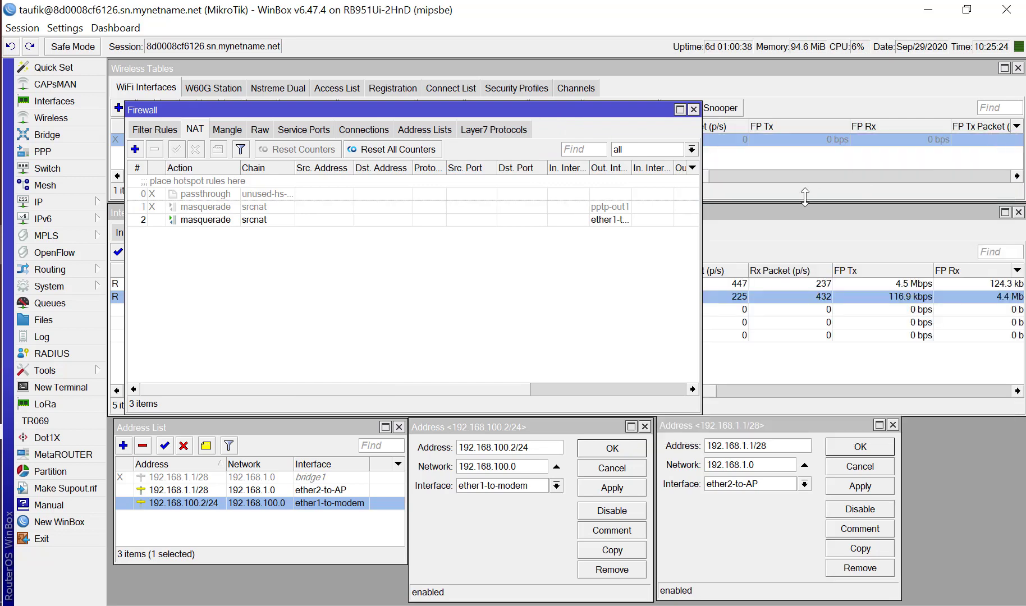
pyautogui.moveTo(702, 258); pyautogui.dragTo(881, 243)
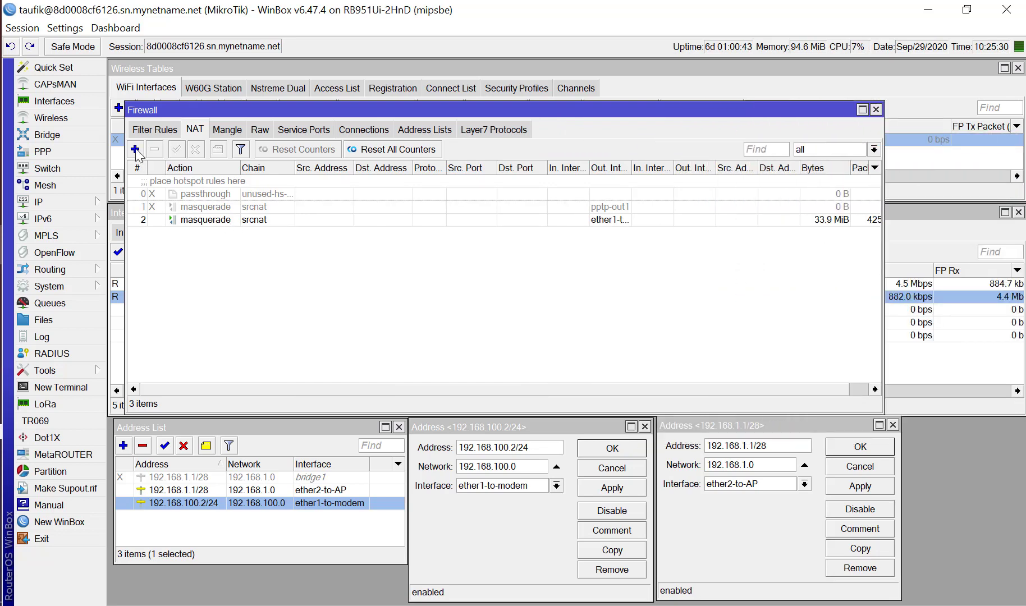
# Inspect the general, advanced, extra and action settings of the ether1-to-modem masquerade rule, and close it without changes.
pyautogui.click(202, 220)
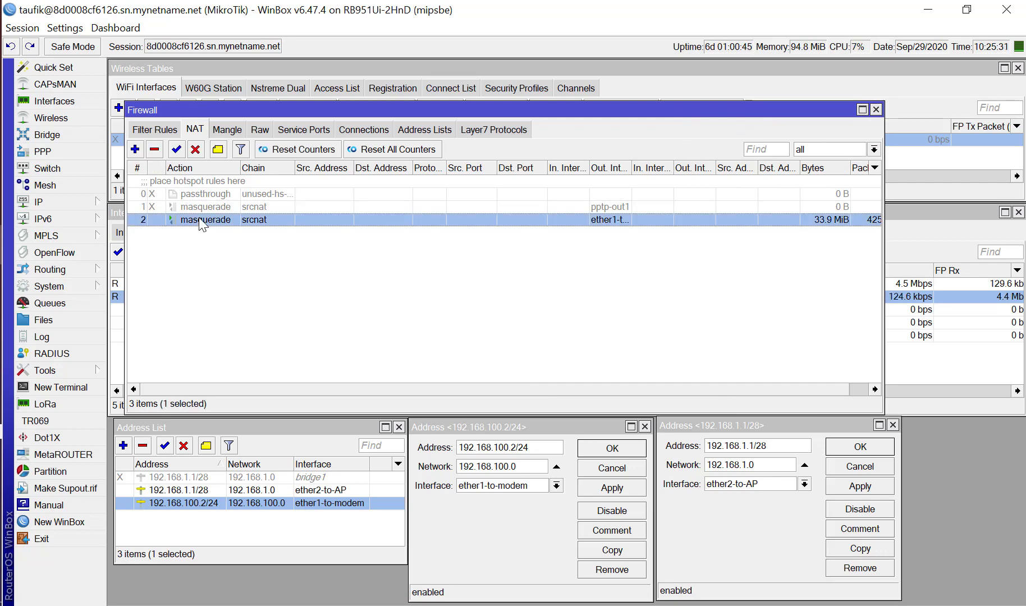
pyautogui.doubleClick(202, 220)
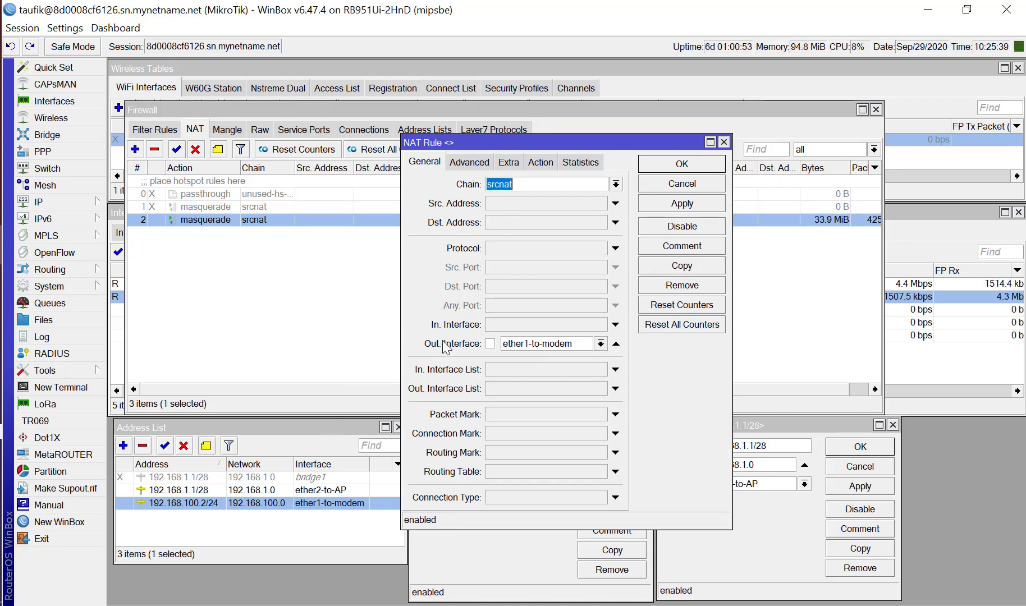
pyautogui.click(463, 166)
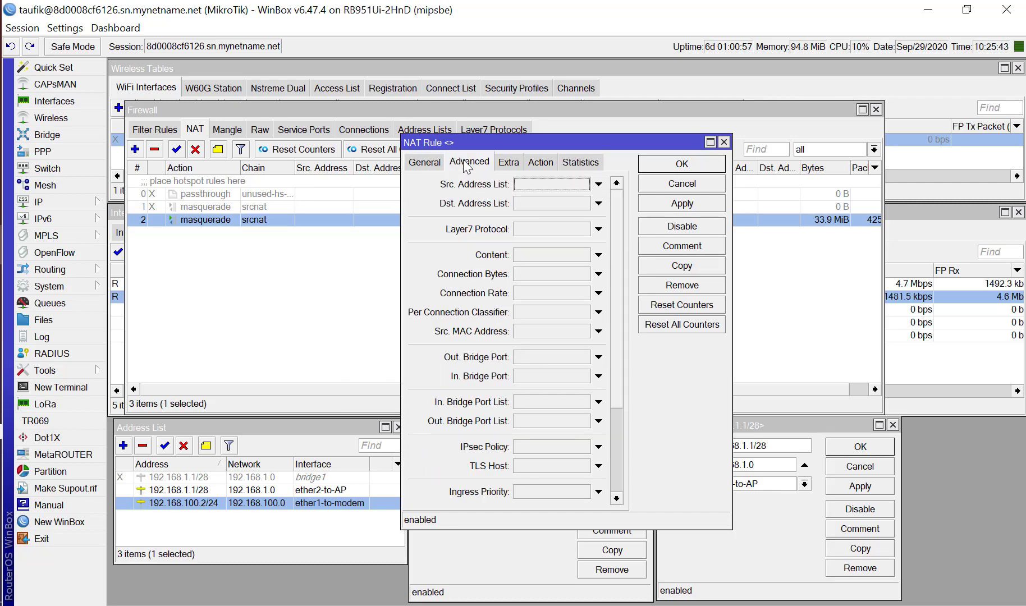
pyautogui.click(509, 166)
pyautogui.click(540, 163)
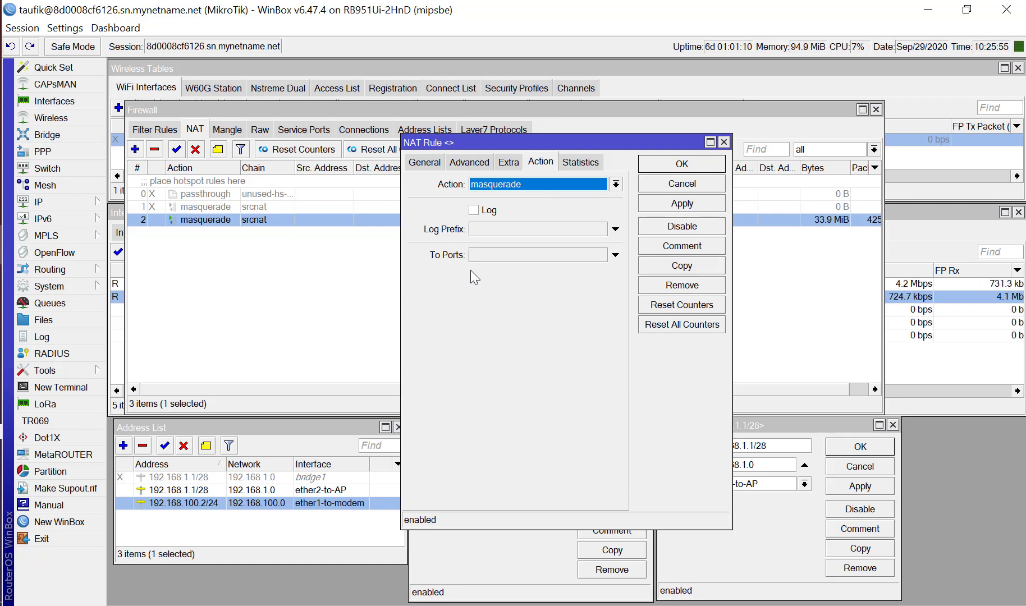
pyautogui.click(669, 186)
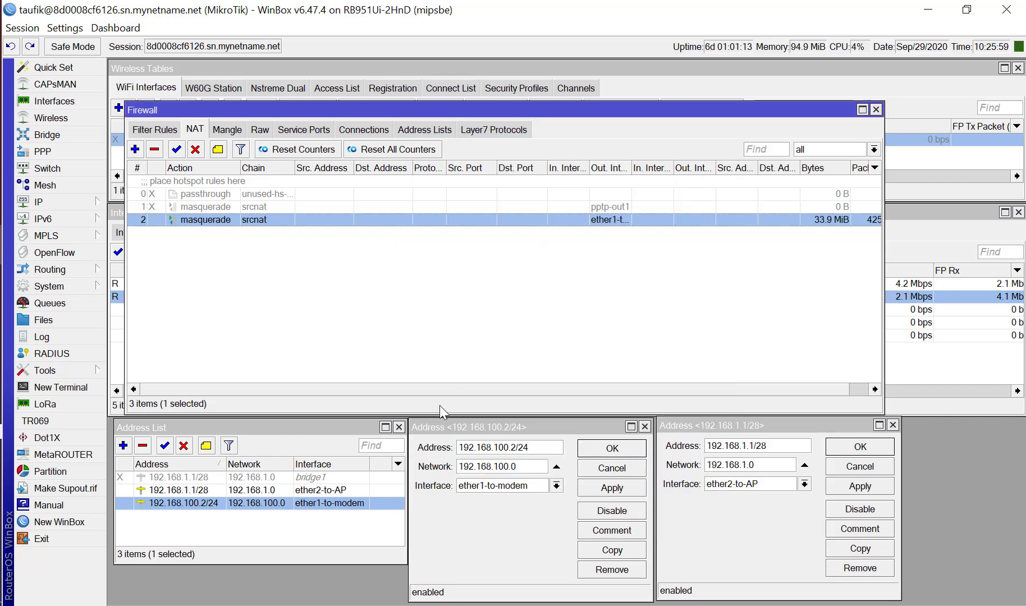
# Compare the ether2-to-AP and ether1-to-modem entries in the Address List.
pyautogui.click(192, 492)
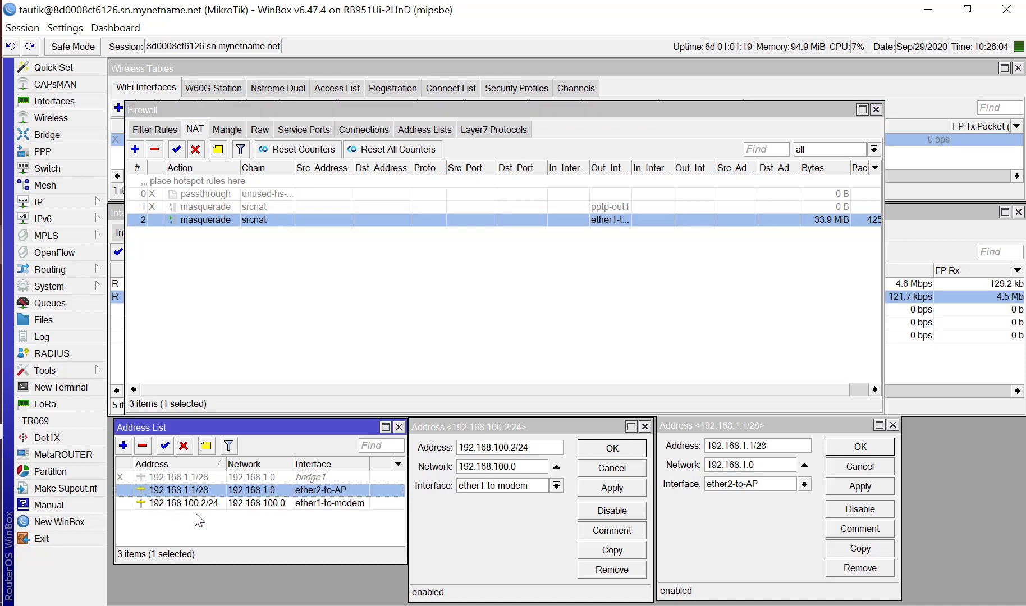
pyautogui.click(194, 503)
pyautogui.click(198, 494)
# Widen the NAT list's Out. Interface column and narrow its Src. Port, Dst. Port and Src. Address columns.
pyautogui.click(436, 292)
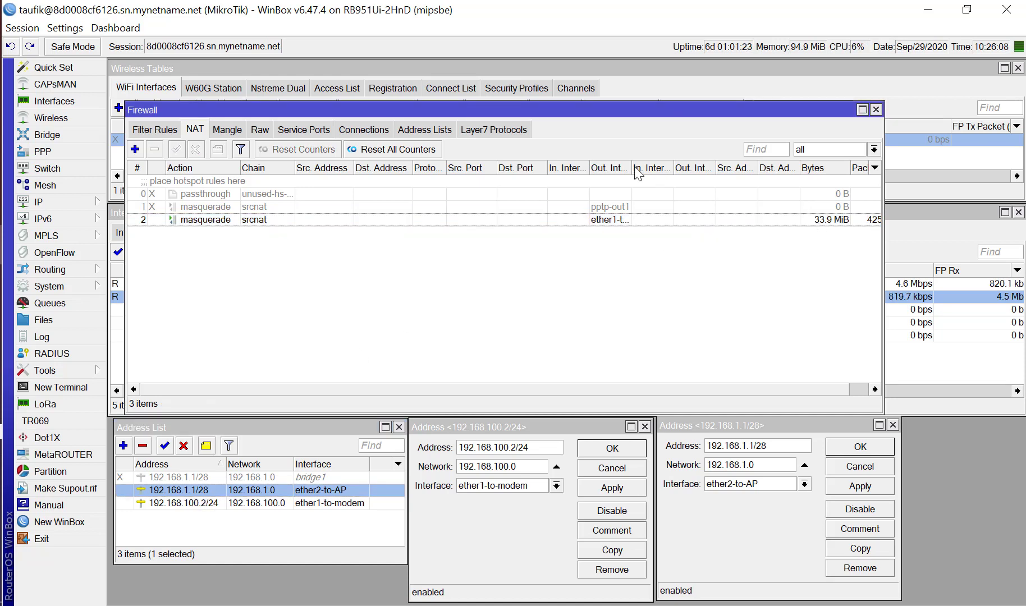
pyautogui.moveTo(631, 168); pyautogui.dragTo(672, 174)
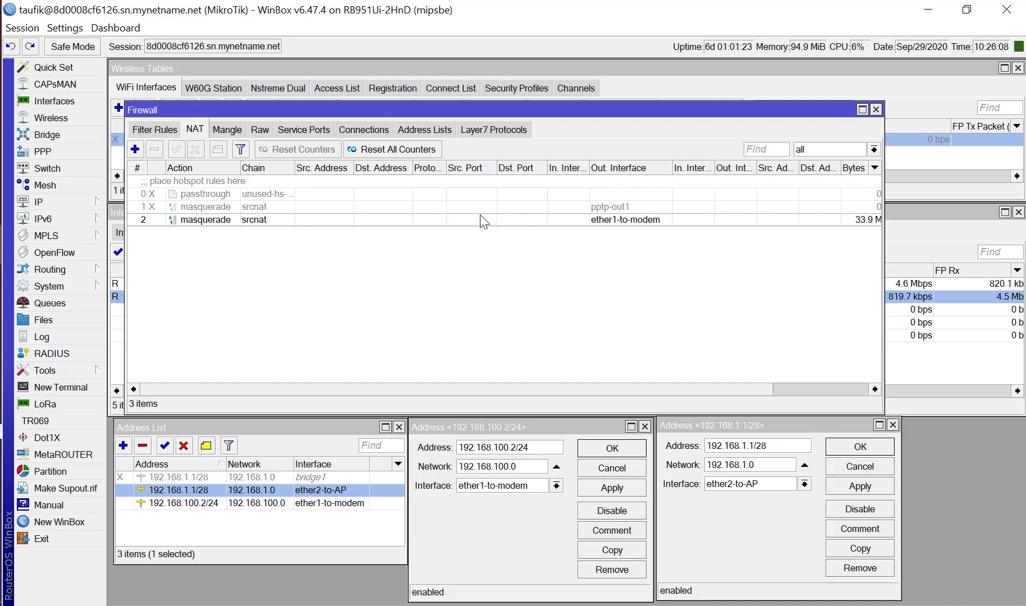
pyautogui.moveTo(496, 167); pyautogui.dragTo(523, 168)
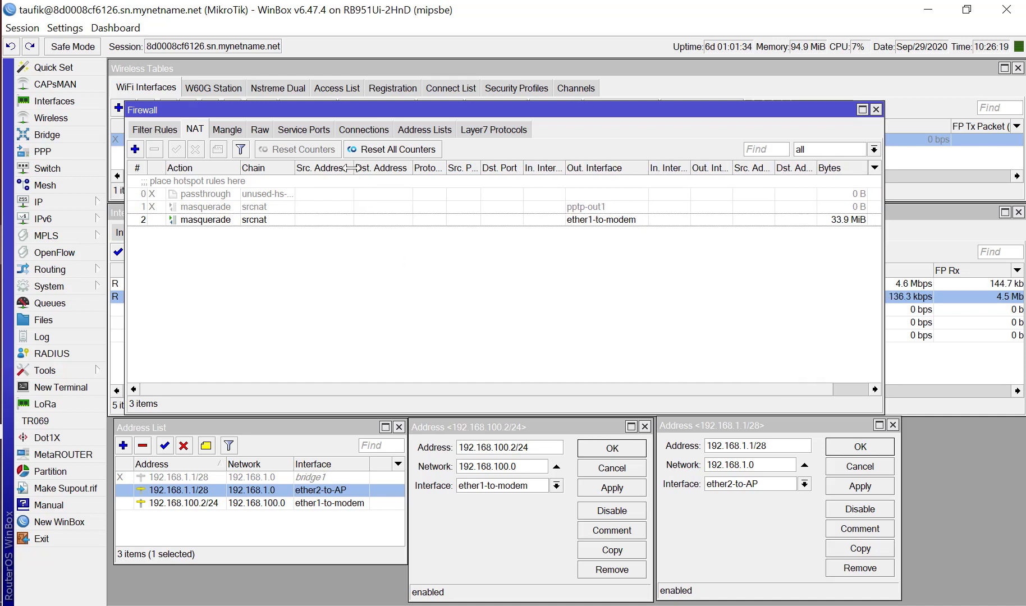
pyautogui.moveTo(353, 167); pyautogui.dragTo(344, 167)
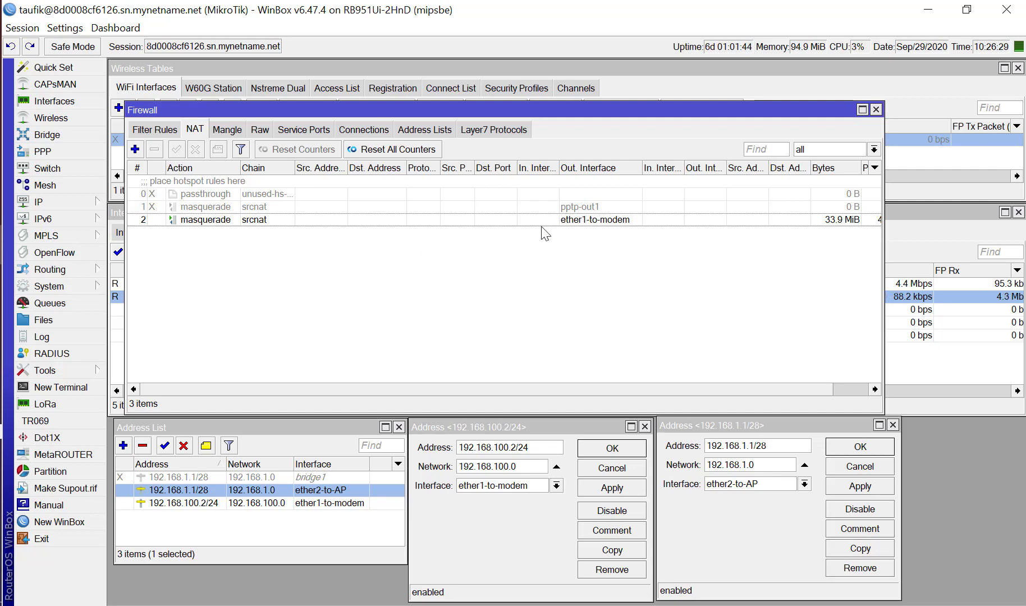
# Open the IP DNS settings, examine the configured server address, and close them without changes.
pyautogui.click(90, 202)
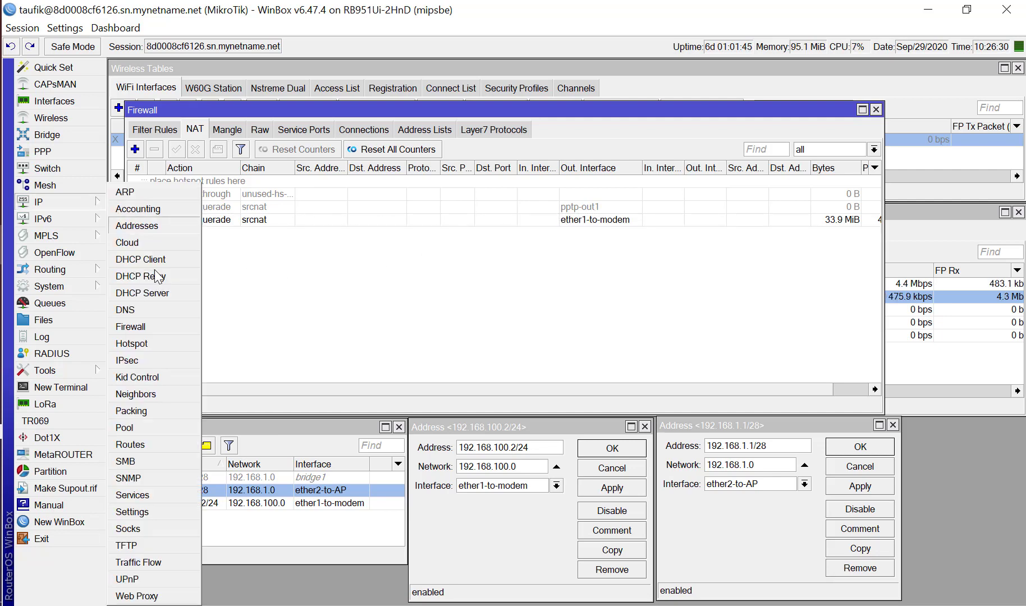
pyautogui.click(149, 311)
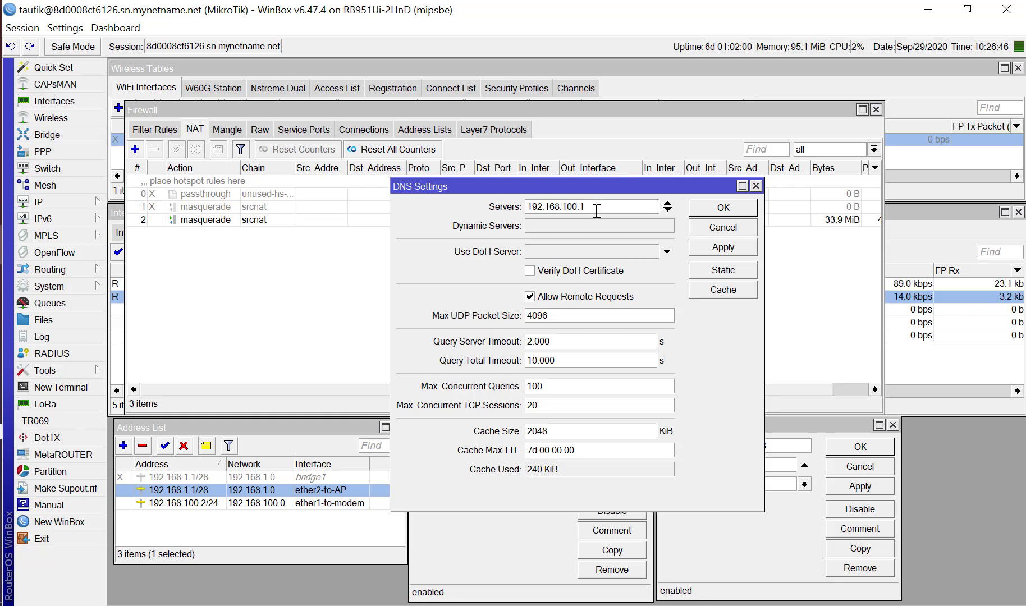
pyautogui.moveTo(594, 211); pyautogui.dragTo(526, 213)
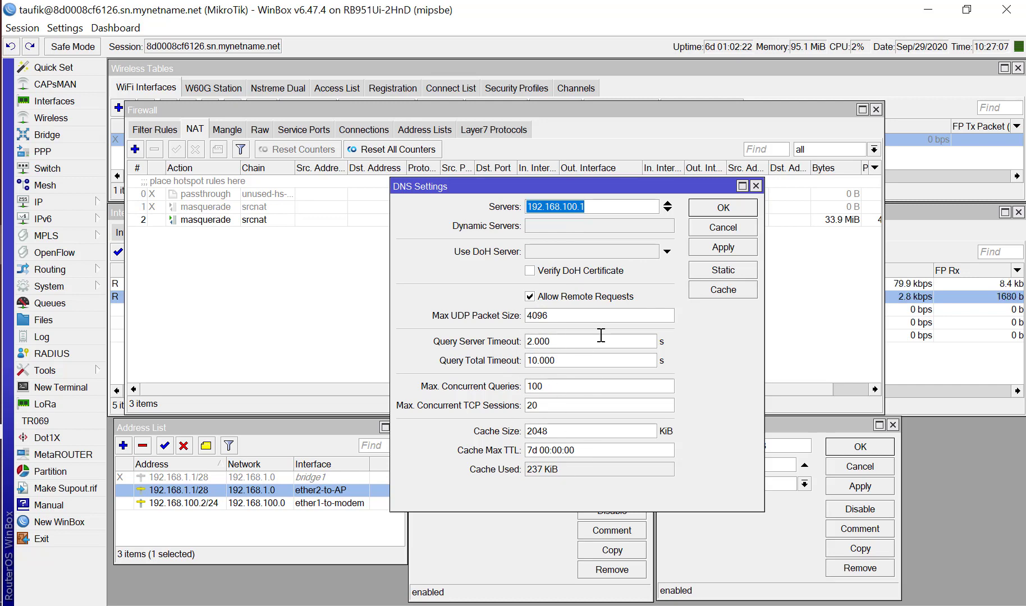
pyautogui.click(756, 185)
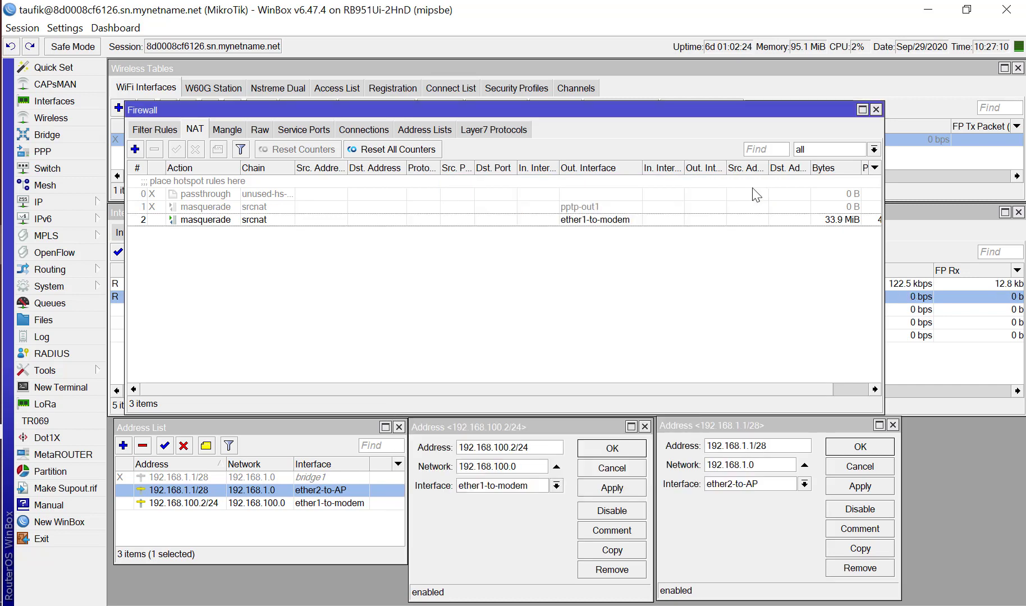
# Open the system package list, check for updates on the stable channel, and read the 6.47.4 and 6.47.3 release notes.
pyautogui.click(70, 203)
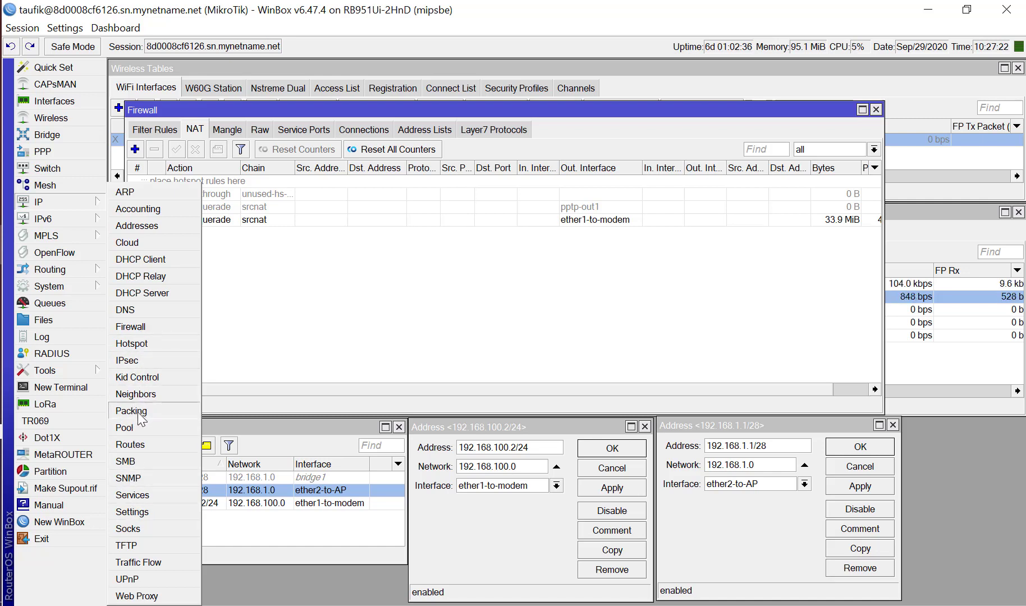
pyautogui.click(84, 286)
pyautogui.click(142, 375)
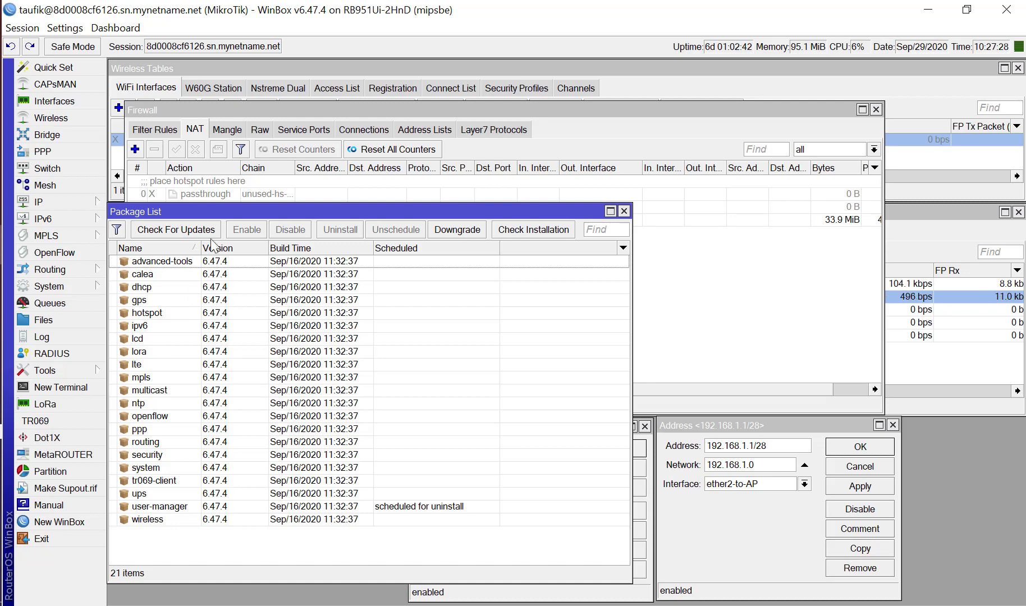
pyautogui.click(158, 231)
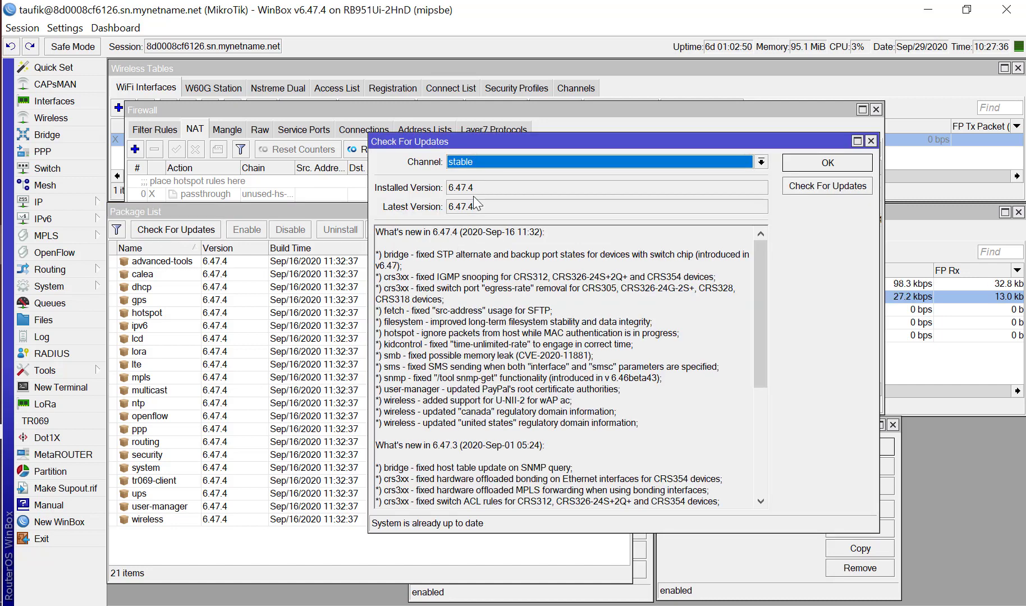
pyautogui.click(816, 189)
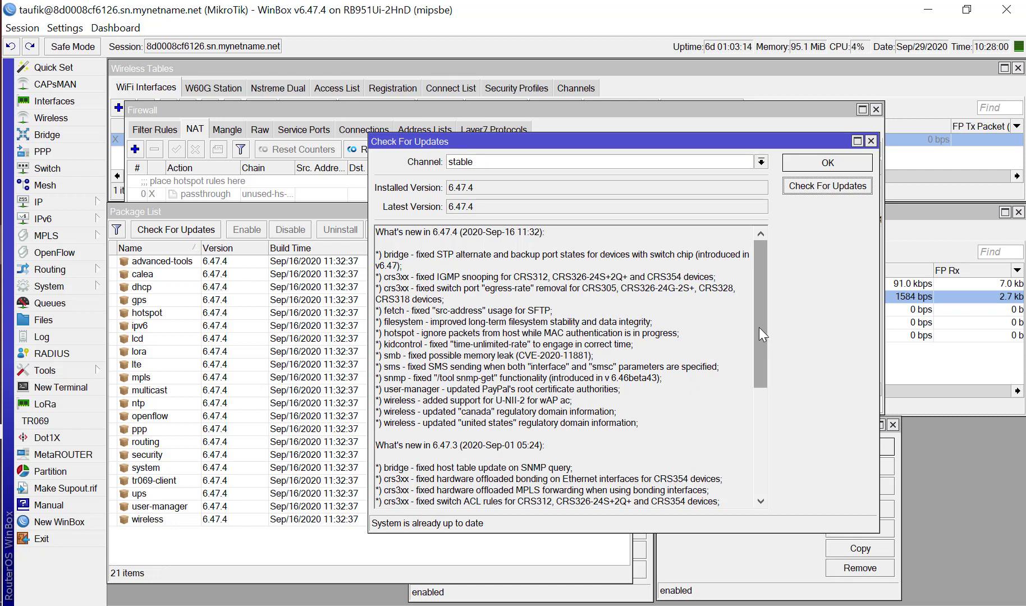
pyautogui.moveTo(759, 328); pyautogui.dragTo(765, 436)
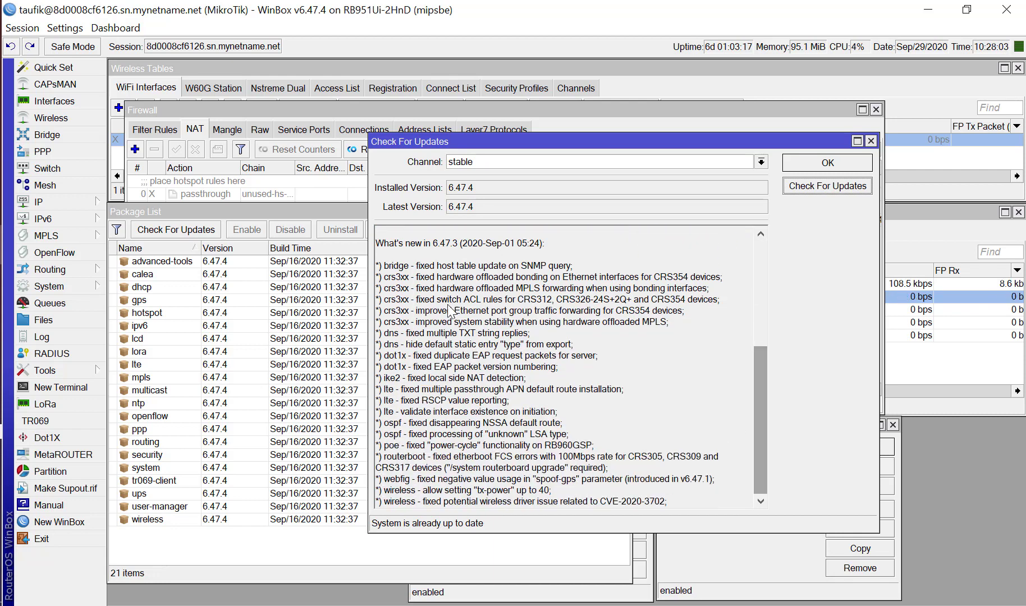
# Return to the start of the release notes, close the update check, inspect the ipv6 package details, and close the package list.
pyautogui.moveTo(759, 372); pyautogui.dragTo(765, 259)
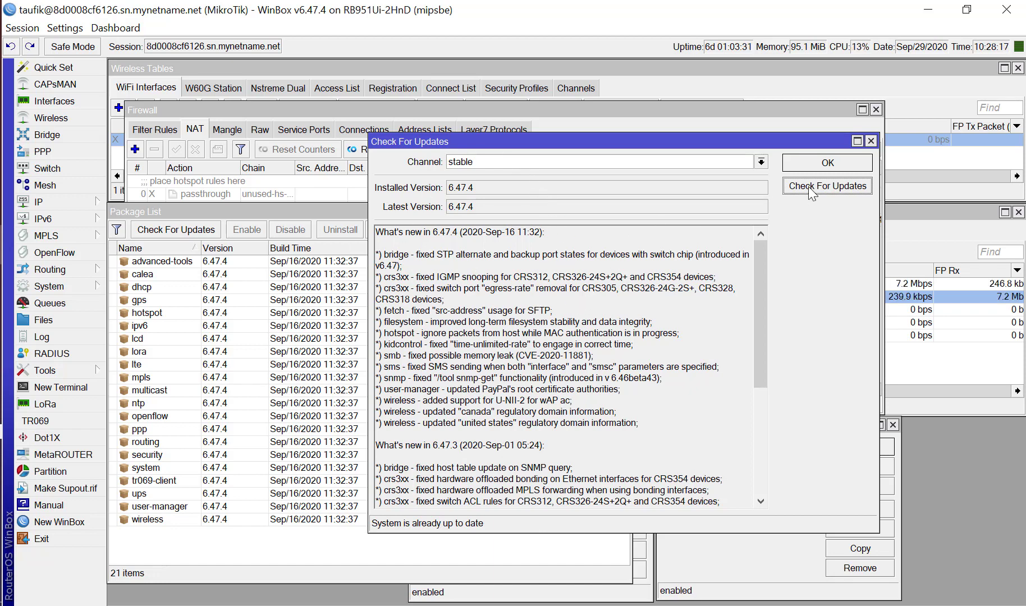
pyautogui.click(871, 141)
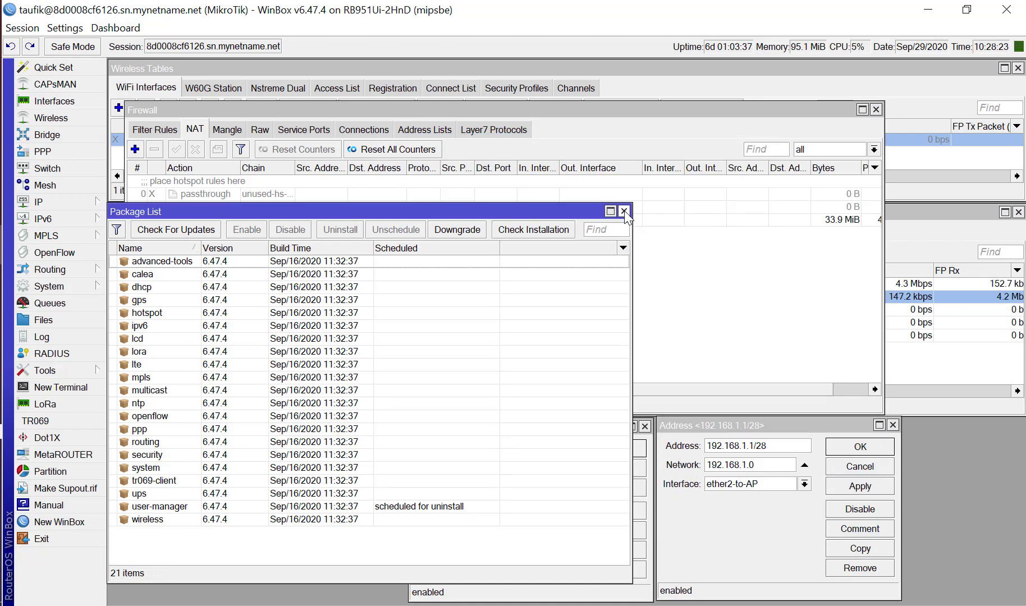
pyautogui.doubleClick(289, 325)
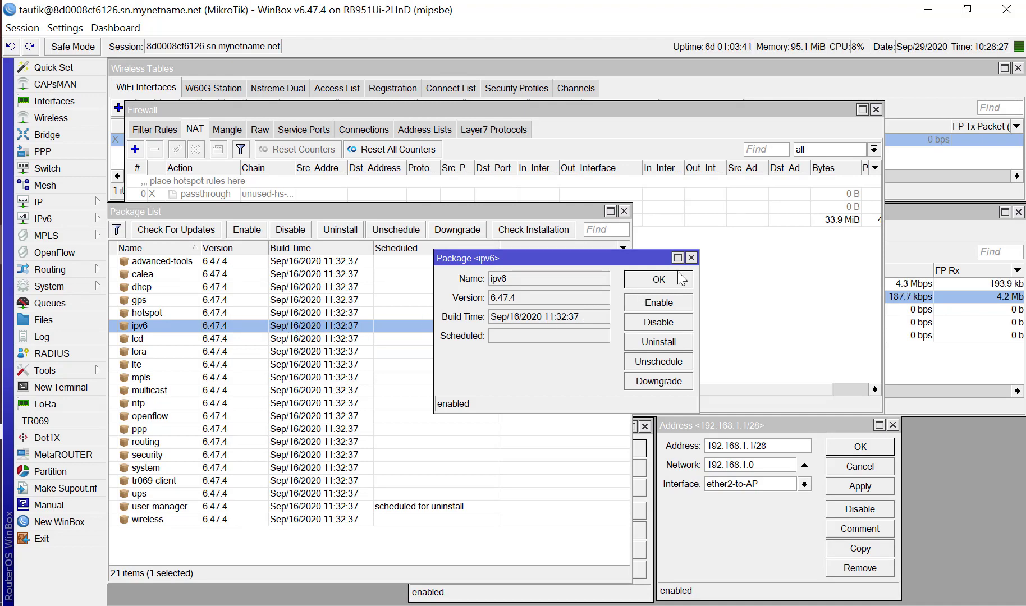
pyautogui.click(691, 258)
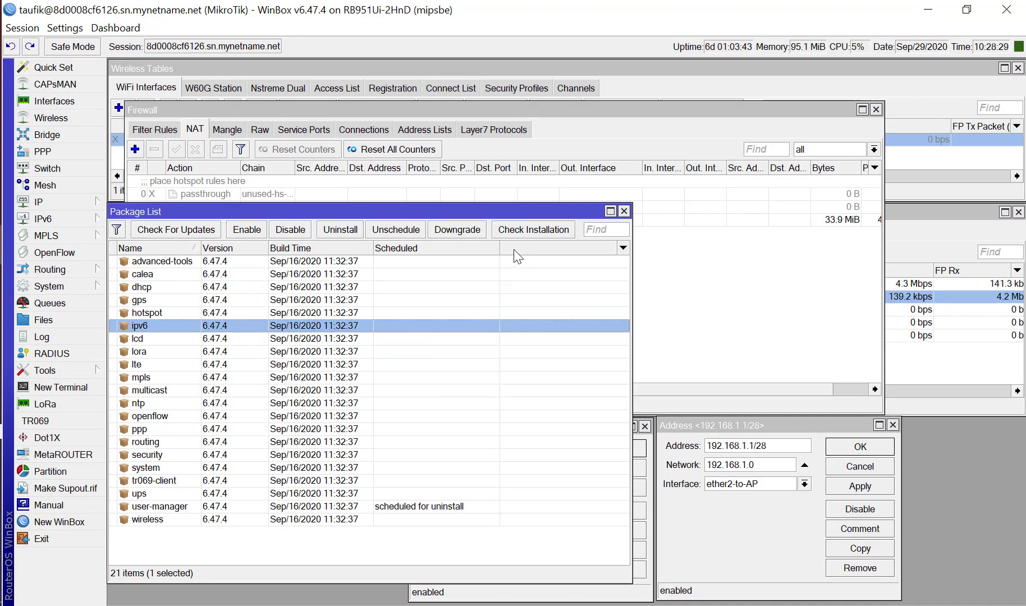
pyautogui.click(624, 212)
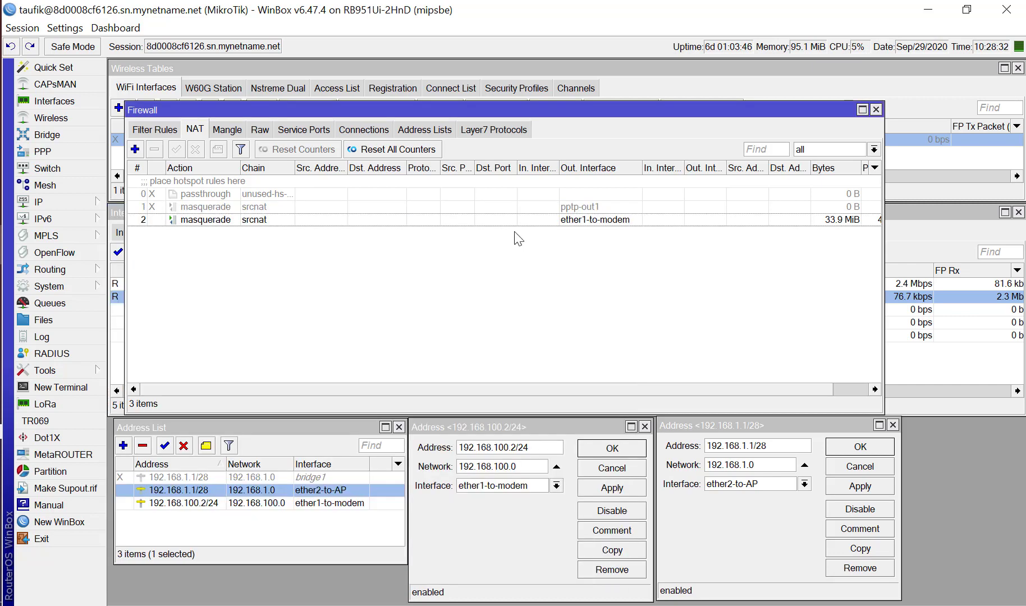
# Open the system NTP Client and Clock settings and arrange the two windows side by side.
pyautogui.click(60, 206)
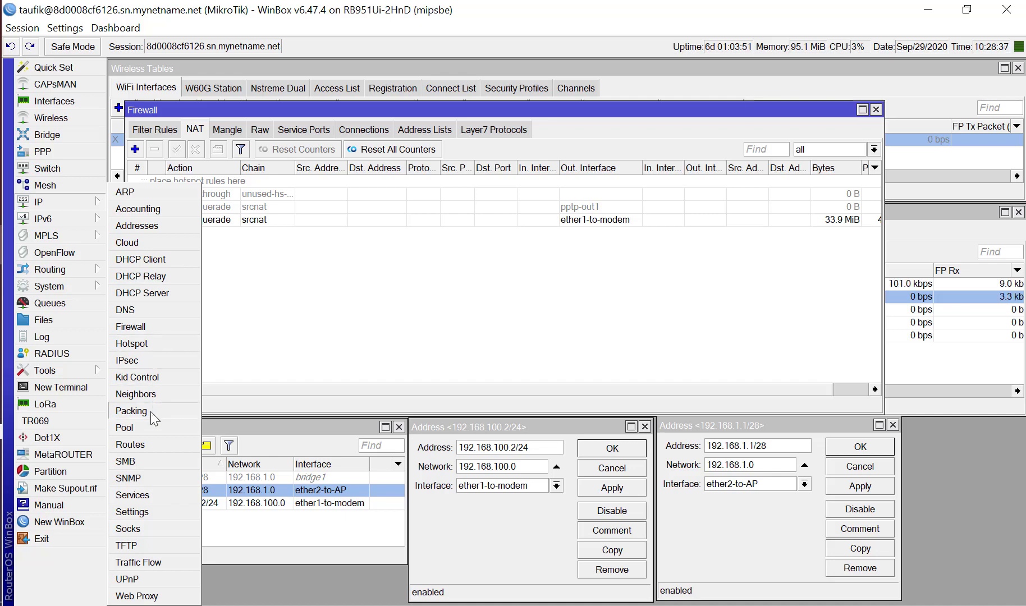
pyautogui.click(56, 286)
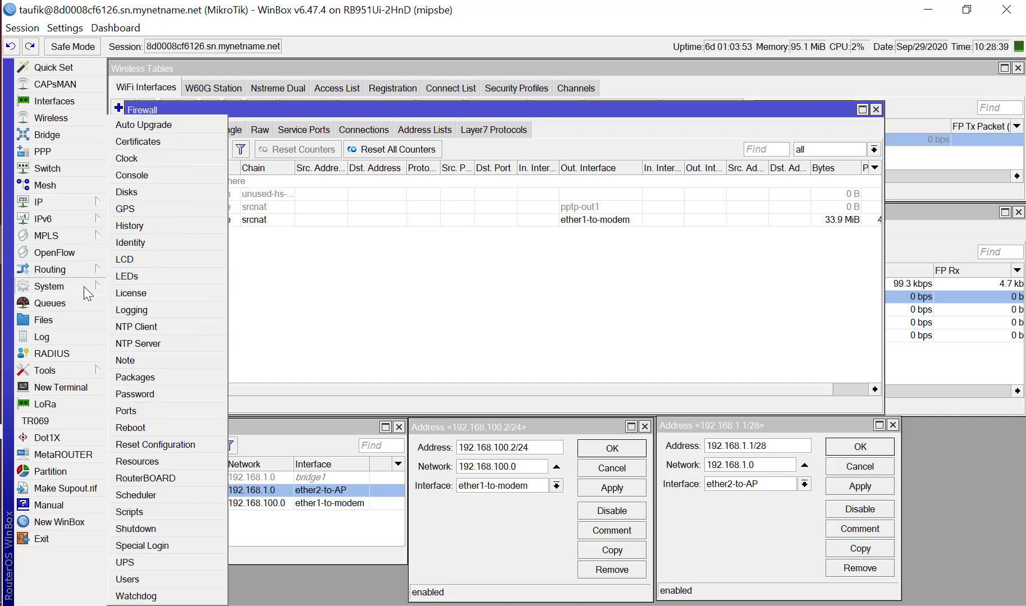
pyautogui.click(146, 328)
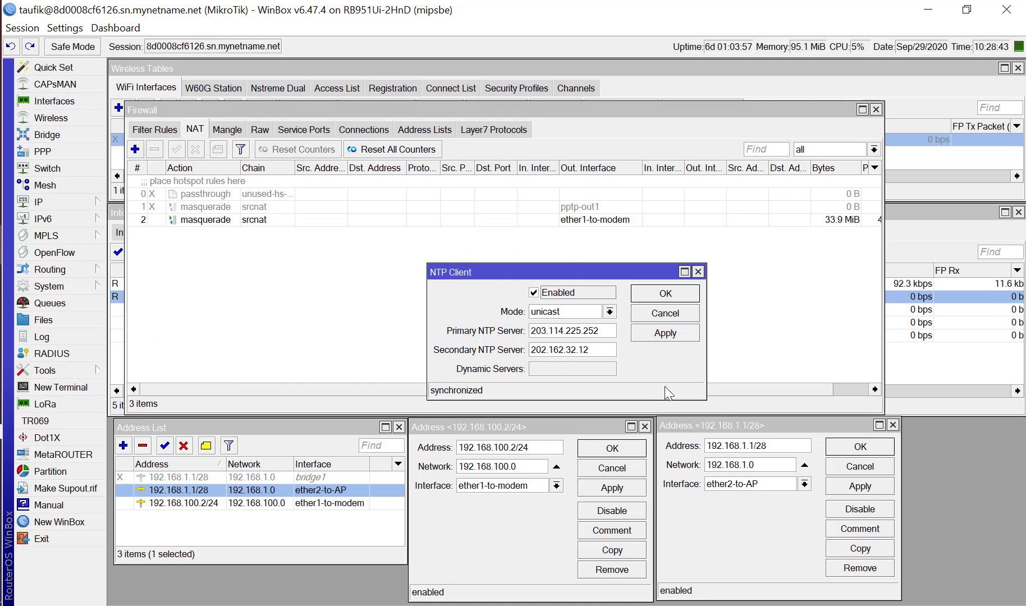
pyautogui.click(88, 291)
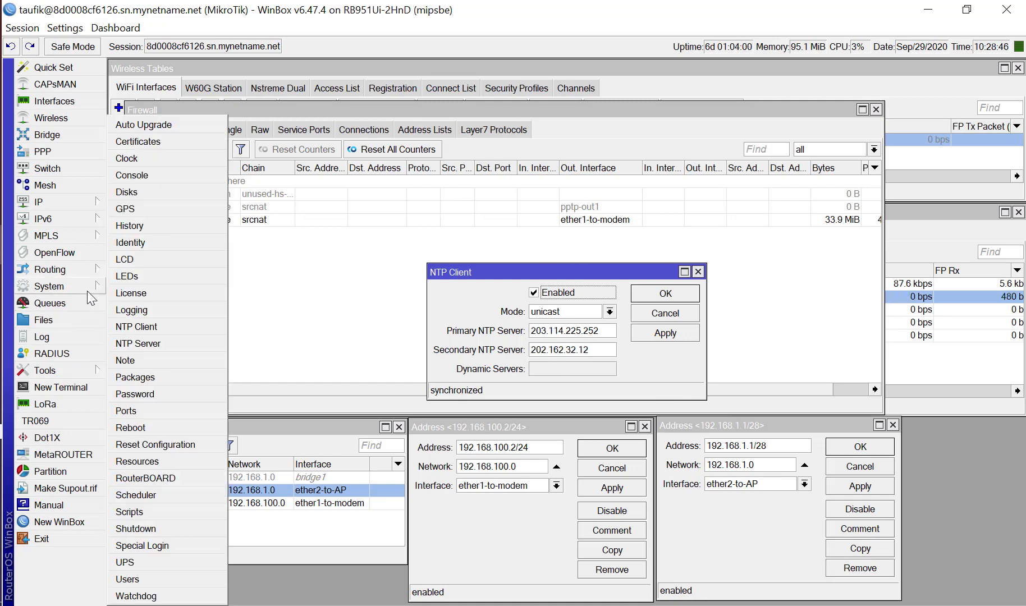
pyautogui.click(148, 158)
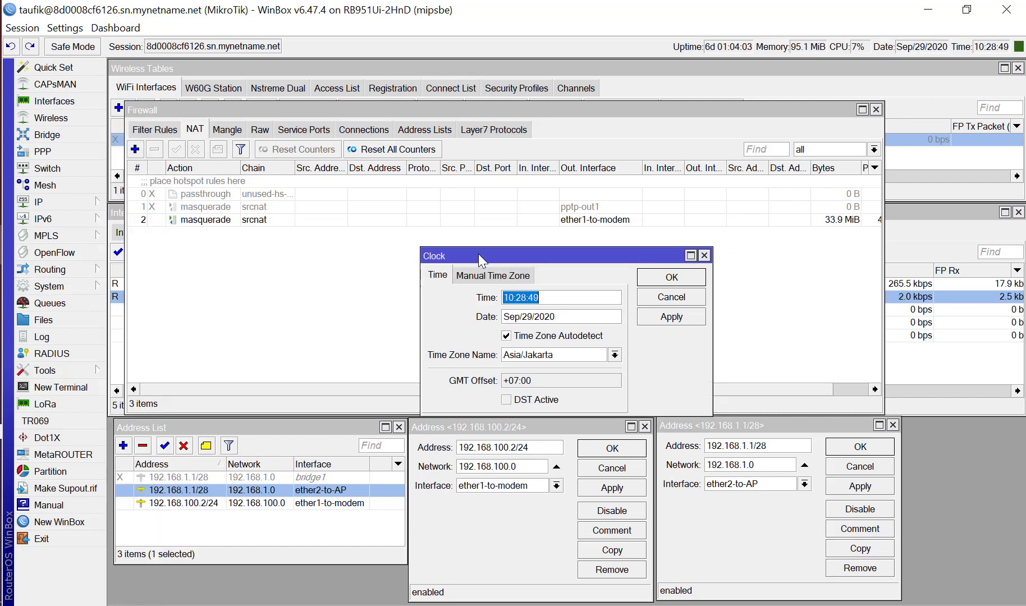
pyautogui.moveTo(479, 259); pyautogui.dragTo(191, 262)
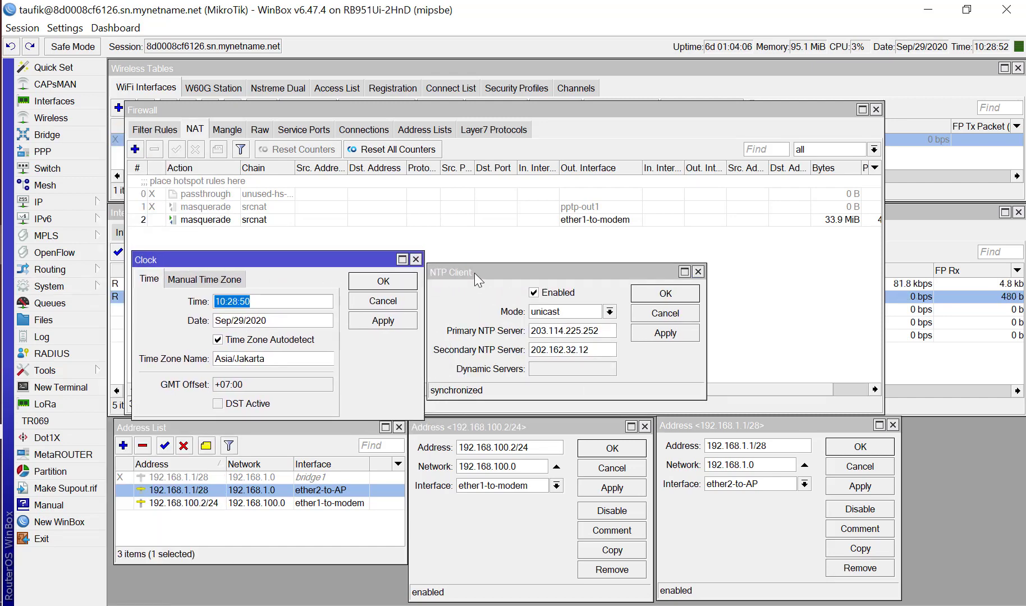
pyautogui.moveTo(474, 274); pyautogui.dragTo(541, 256)
pyautogui.moveTo(377, 260); pyautogui.dragTo(436, 244)
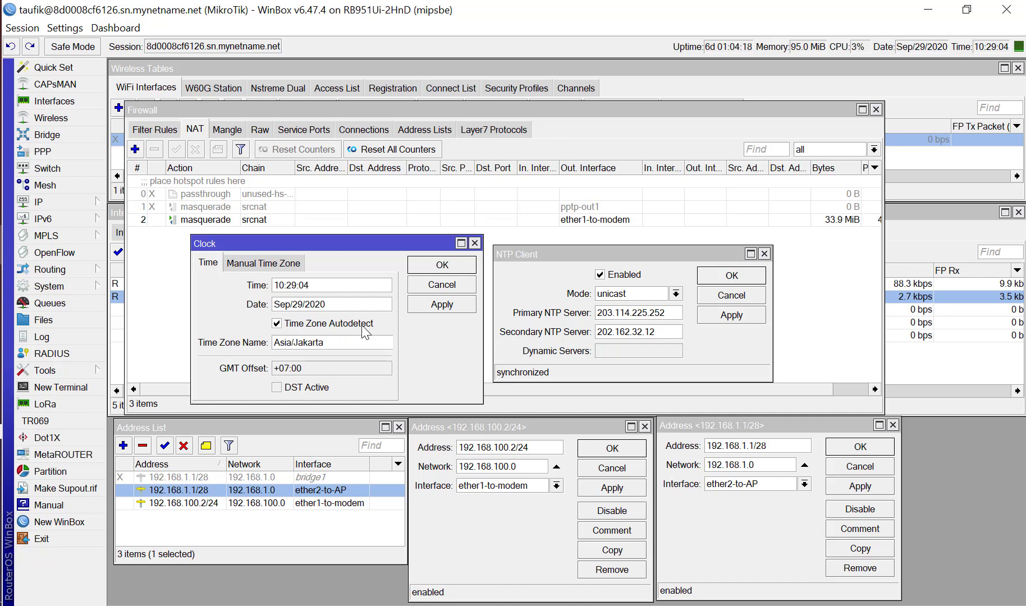
# Examine the clock's manual time zone settings and the NTP client configuration, and close both windows without changes.
pyautogui.click(239, 264)
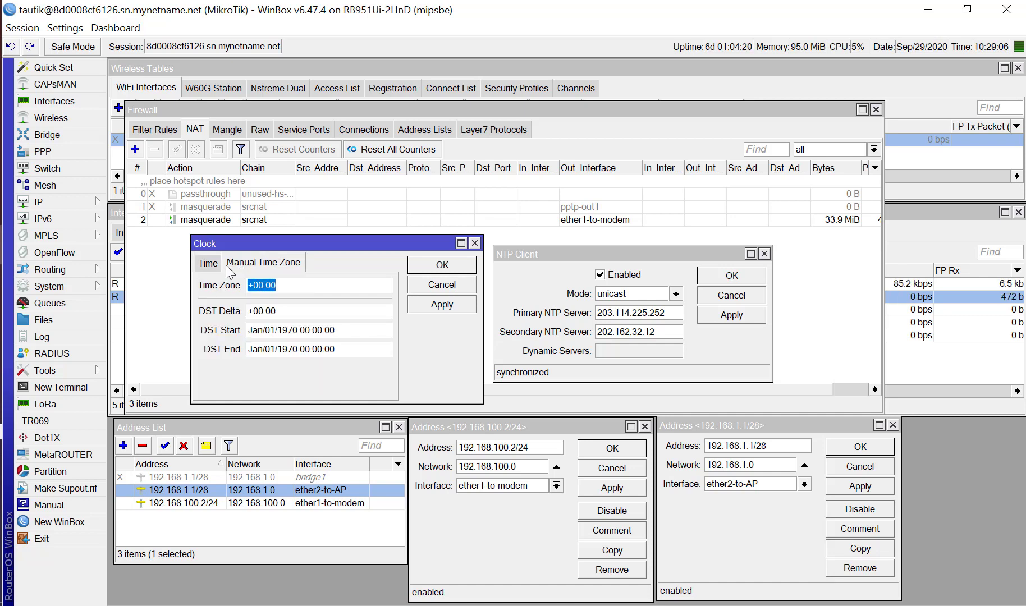
pyautogui.click(200, 264)
pyautogui.click(546, 257)
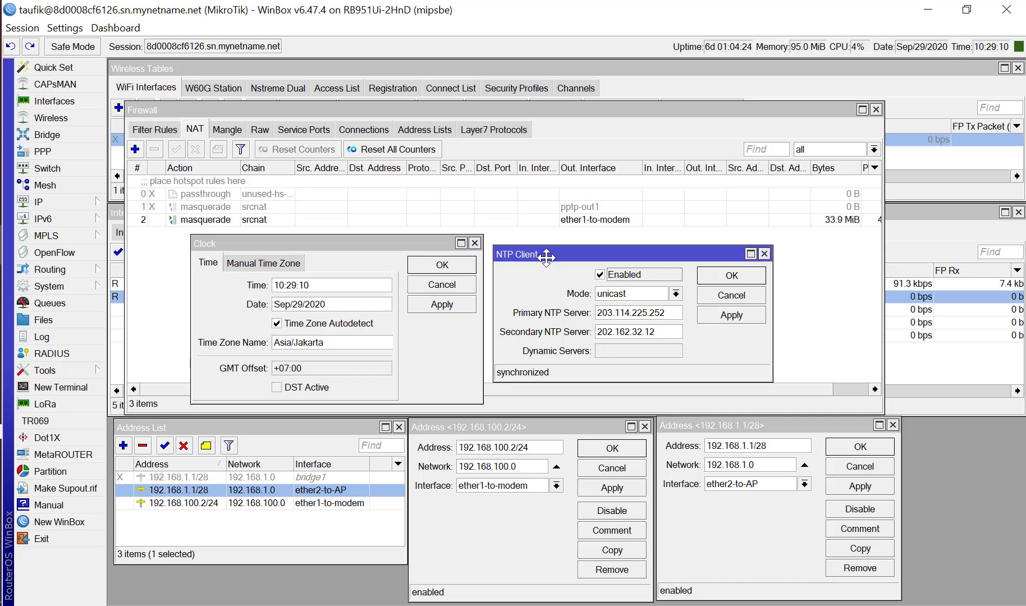
pyautogui.click(93, 288)
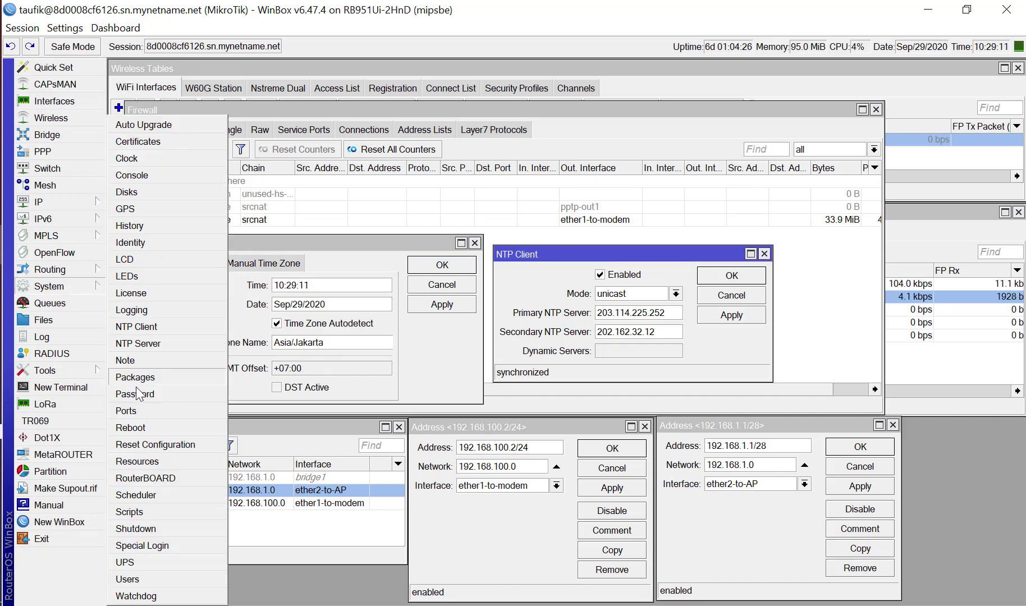
pyautogui.click(568, 257)
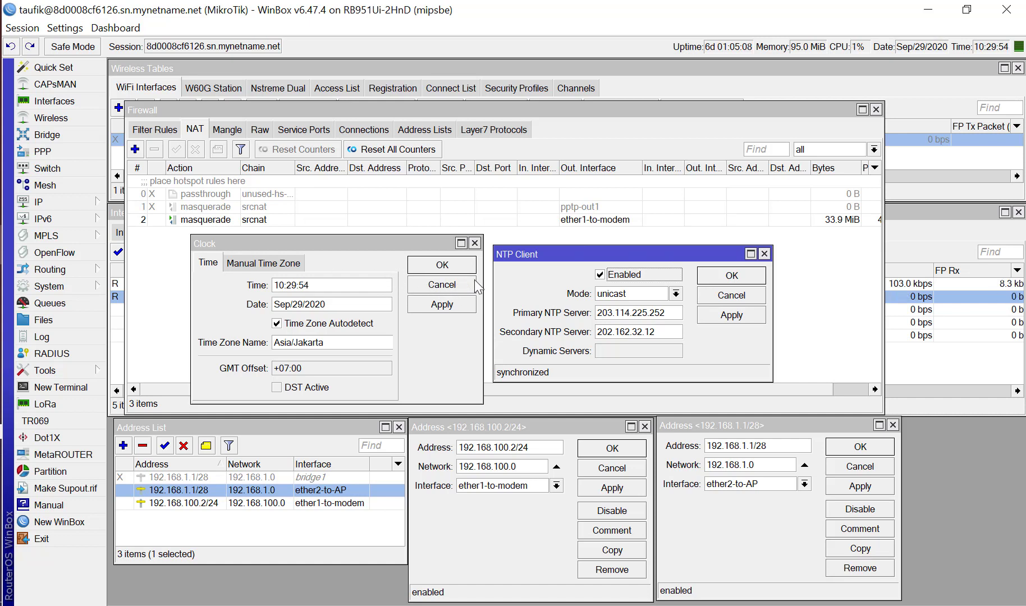
pyautogui.click(763, 254)
pyautogui.click(474, 243)
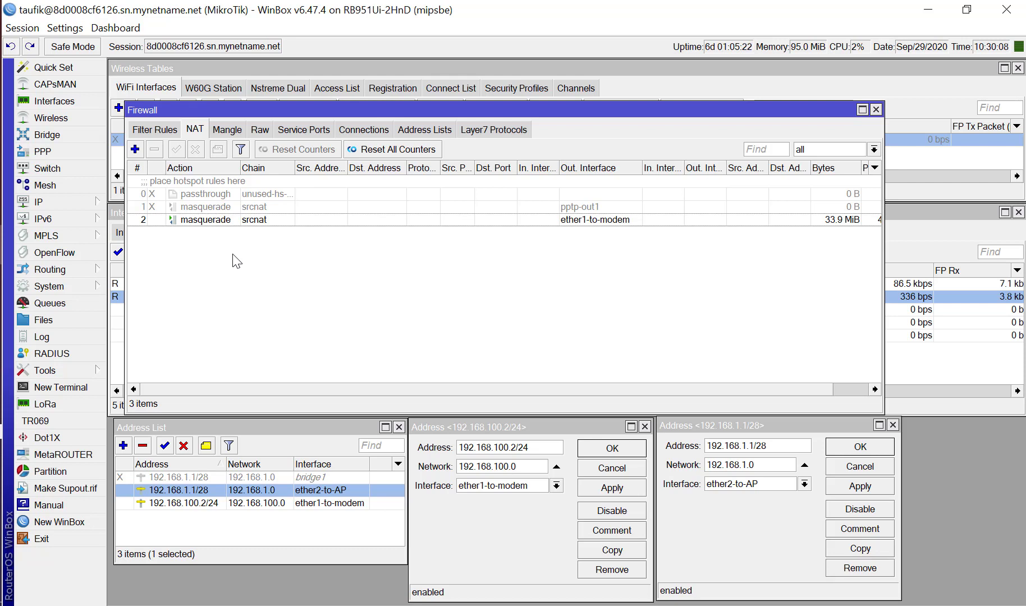
# Open the IP DHCP Server settings and review the client leases and the server list.
pyautogui.click(87, 202)
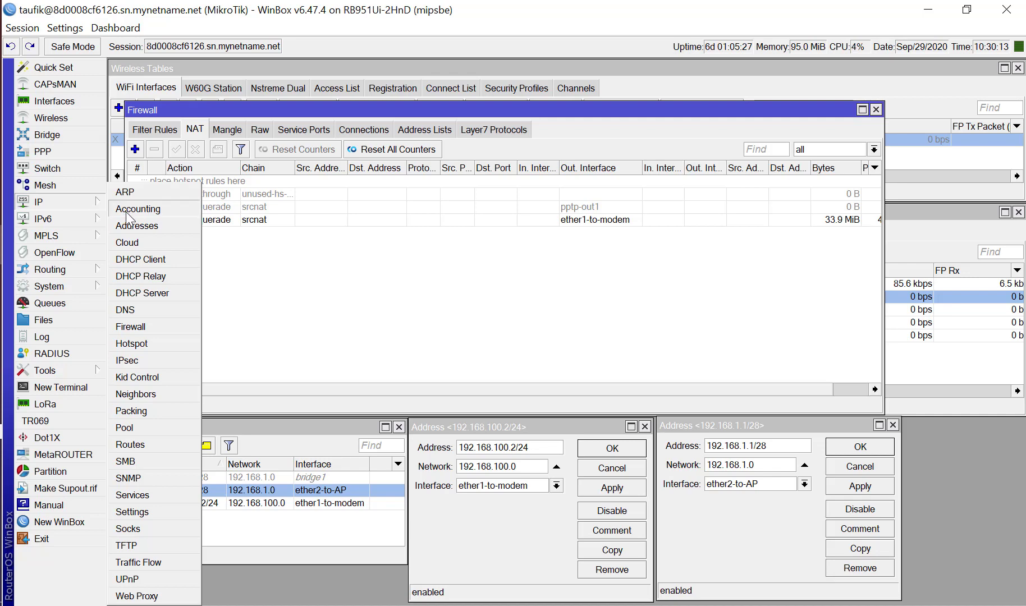
pyautogui.click(146, 293)
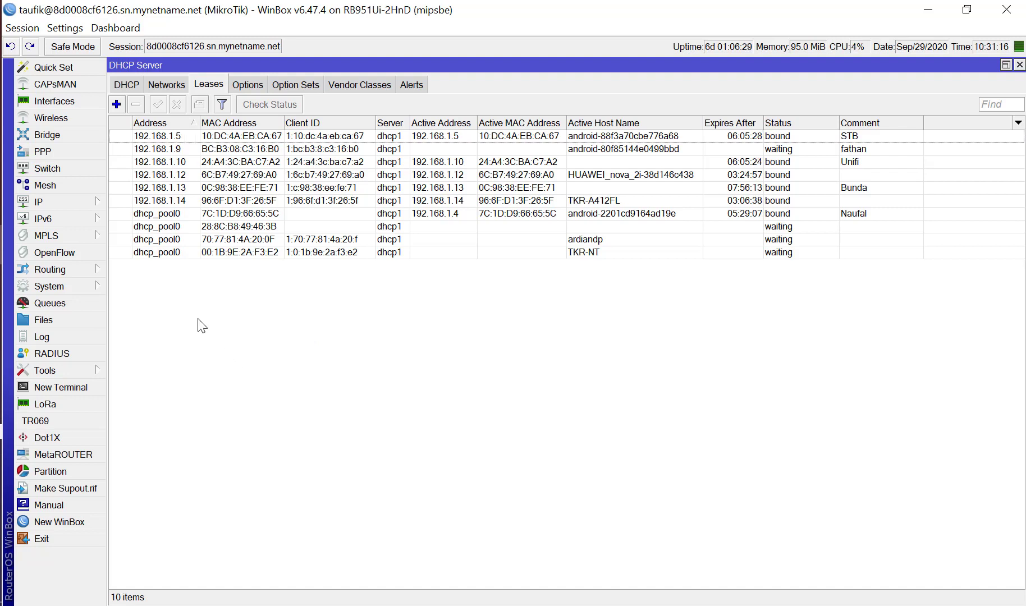
pyautogui.click(128, 86)
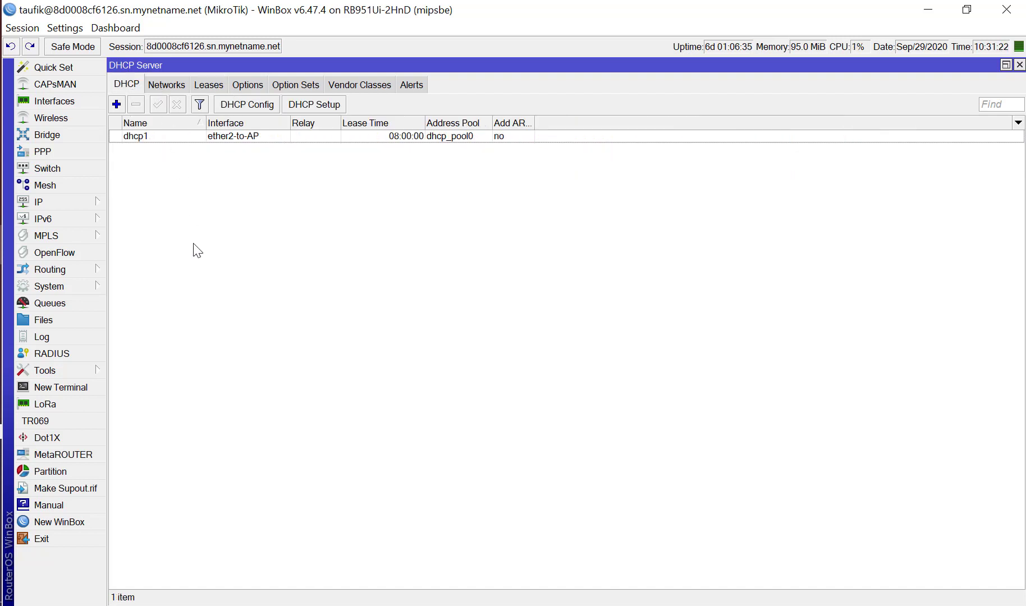
# Open the IP Hotspot settings and enable the hotspot1 server on ether2-to-AP.
pyautogui.click(70, 205)
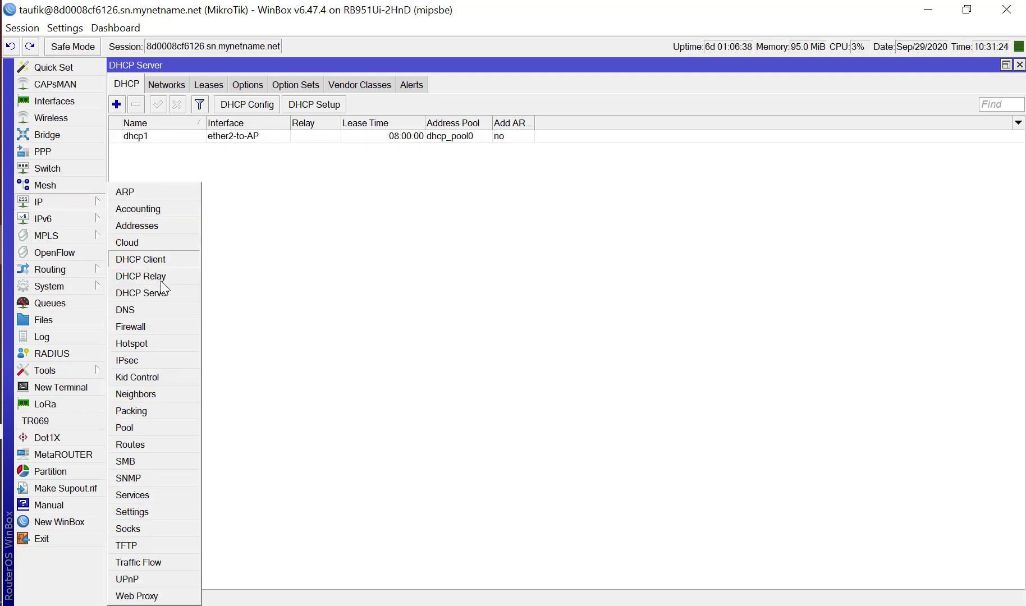
pyautogui.click(160, 346)
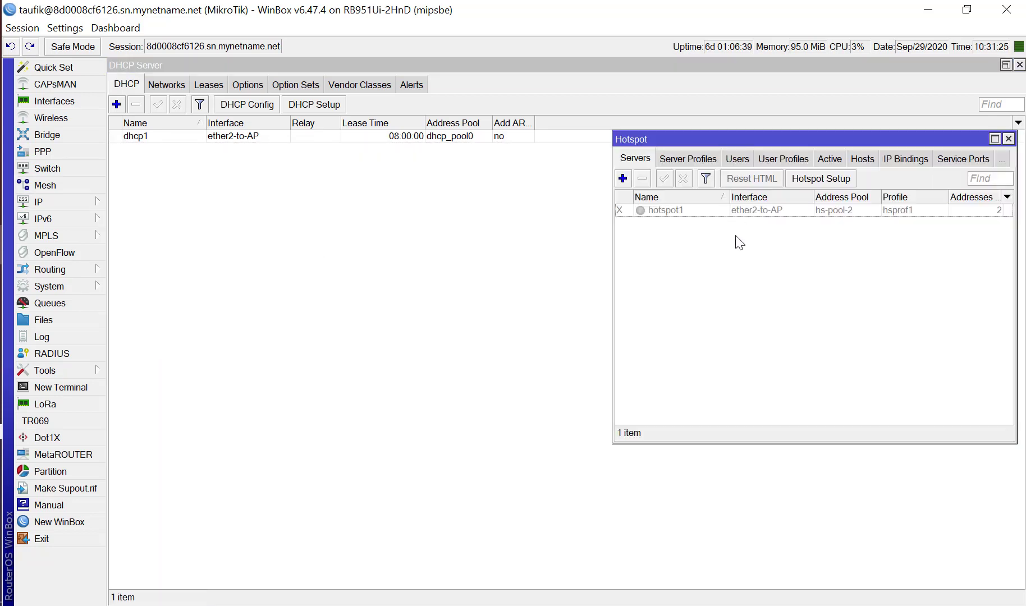
pyautogui.click(660, 213)
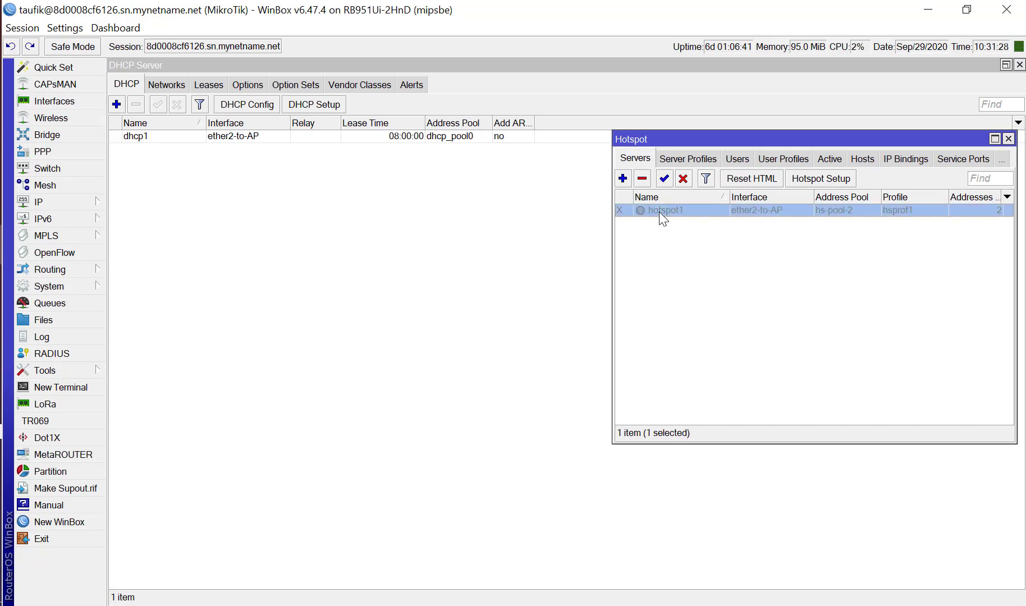
pyautogui.click(666, 178)
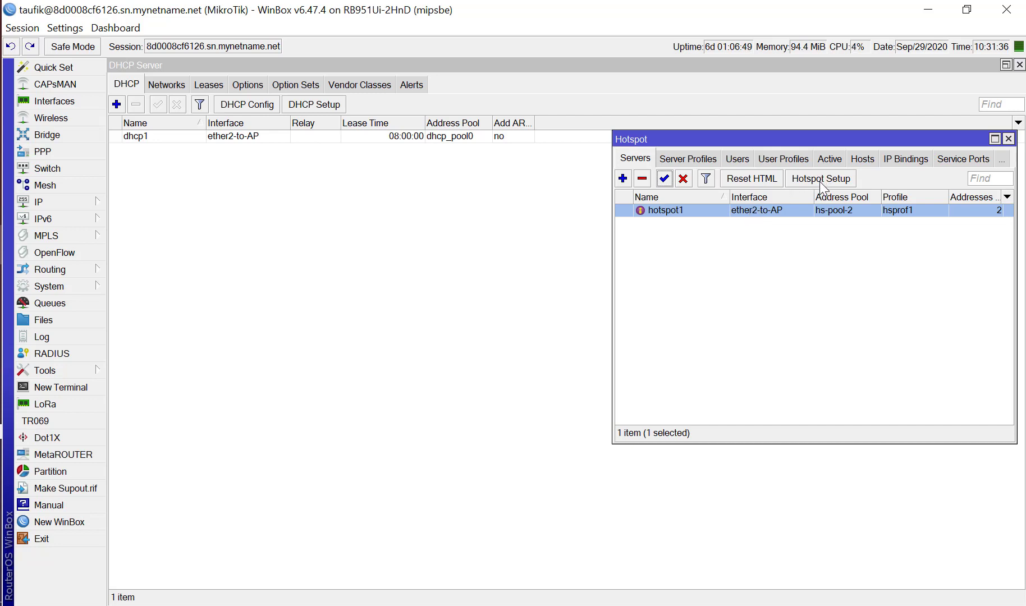
# Review the hotspot's server profiles, users, user profiles, active sessions, IP bindings and hosts.
pyautogui.click(692, 160)
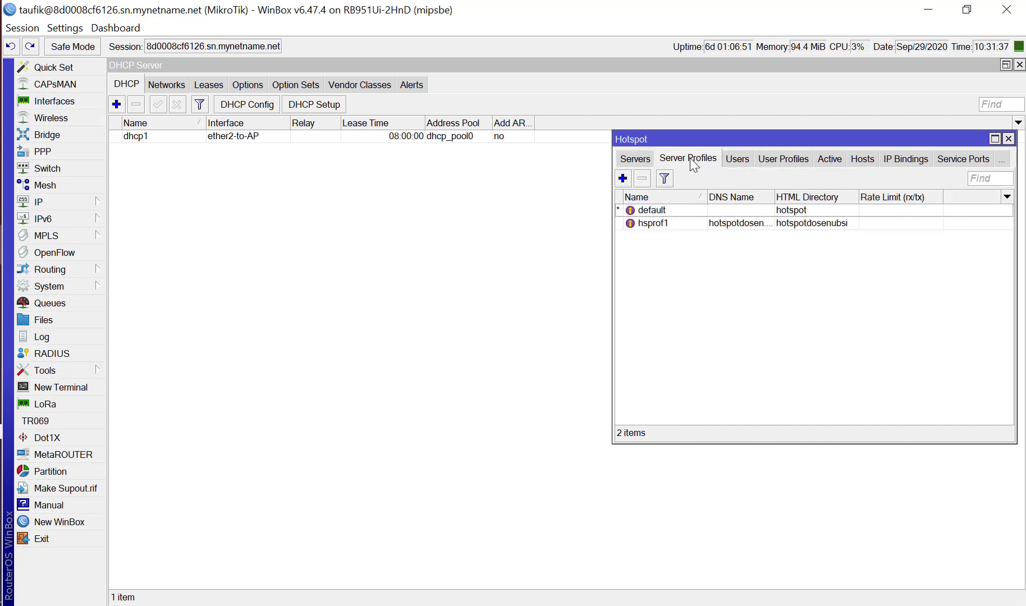
pyautogui.click(738, 163)
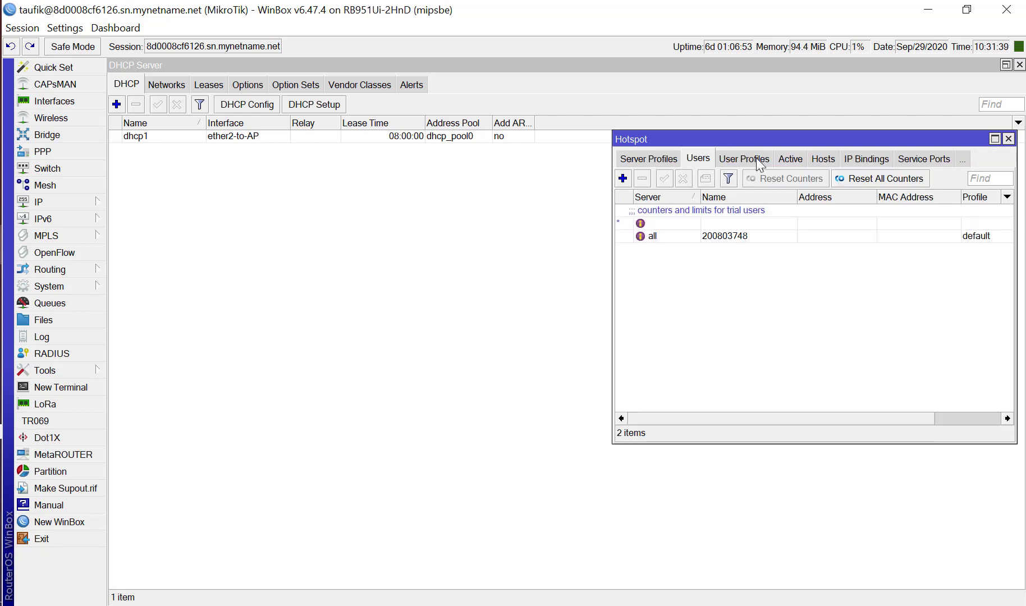
pyautogui.click(757, 163)
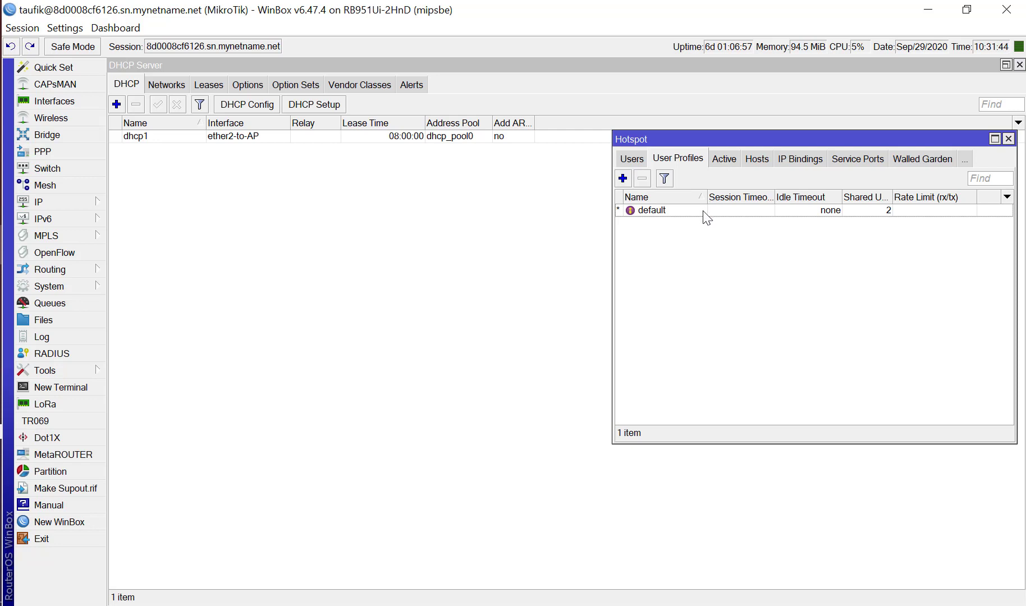
pyautogui.click(729, 159)
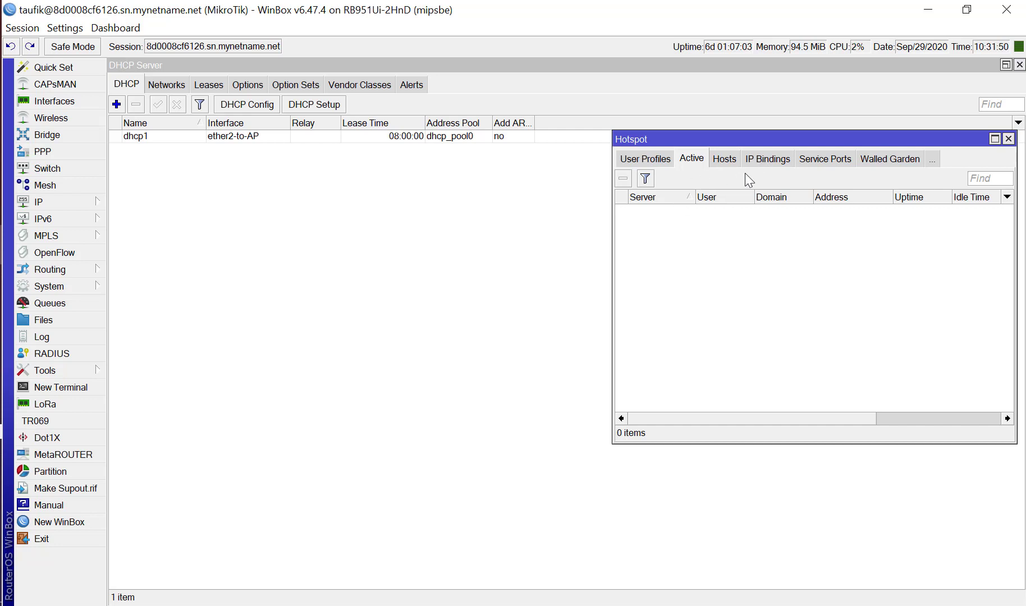
pyautogui.click(765, 158)
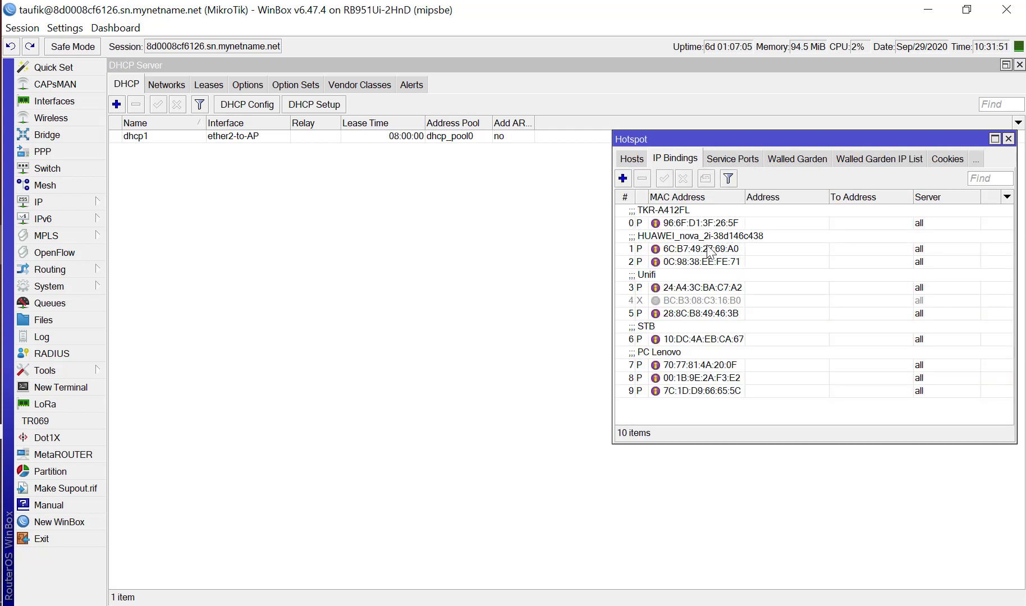
pyautogui.click(635, 162)
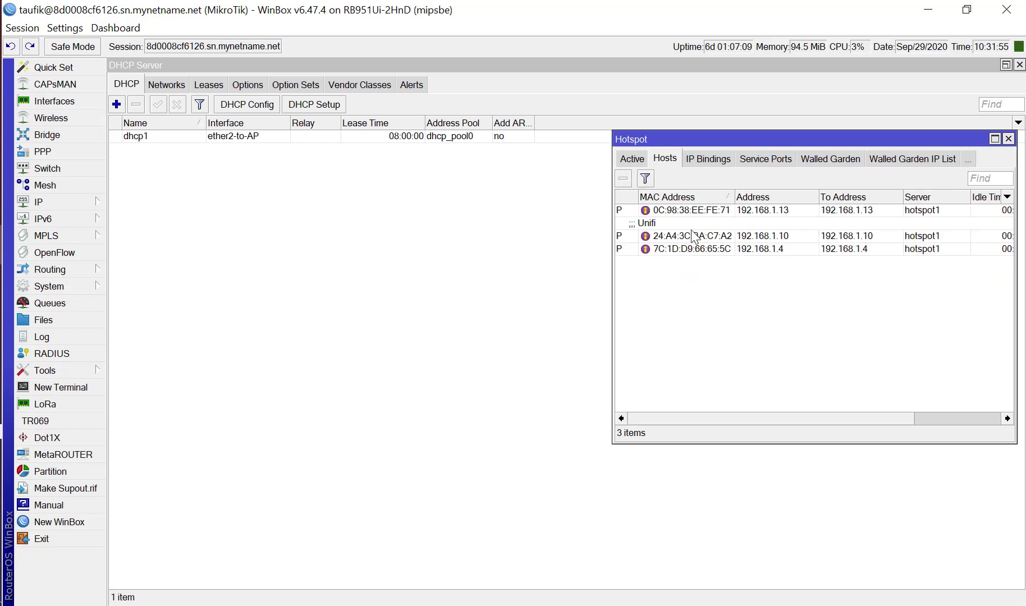
# Disable the hotspot IP binding commented HUAWEI_nova_2i-38d146c438.
pyautogui.click(722, 165)
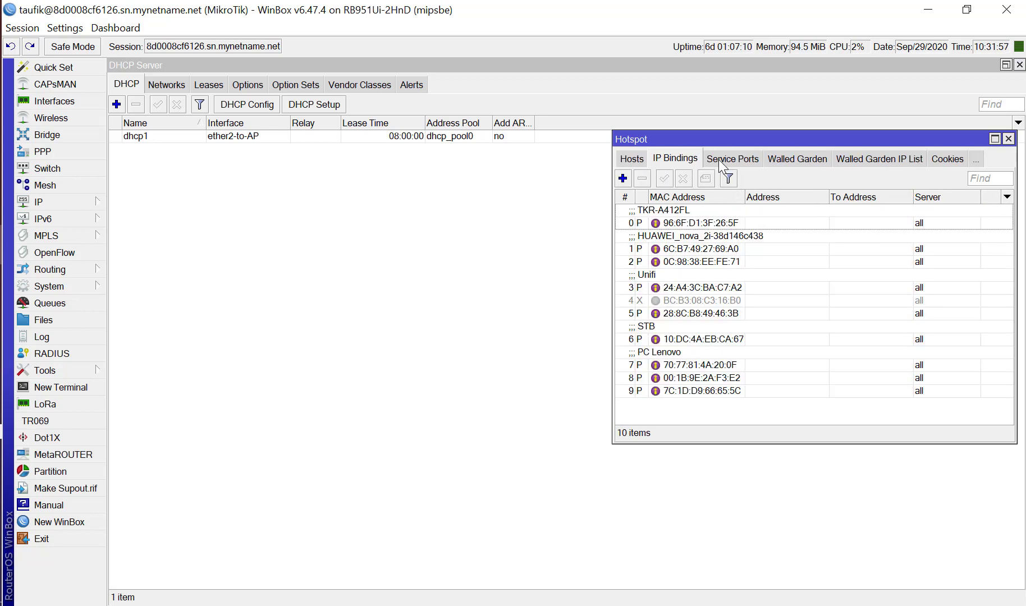
pyautogui.click(686, 249)
pyautogui.click(683, 178)
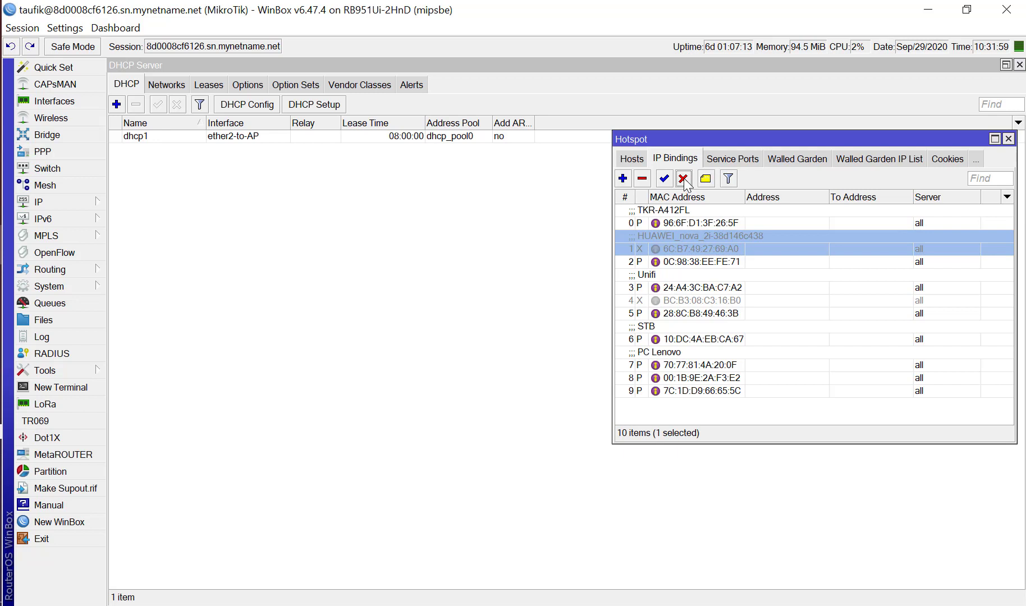
# Check the hotspot's host and active session lists, and close the Hotspot window.
pyautogui.click(643, 159)
pyautogui.click(629, 159)
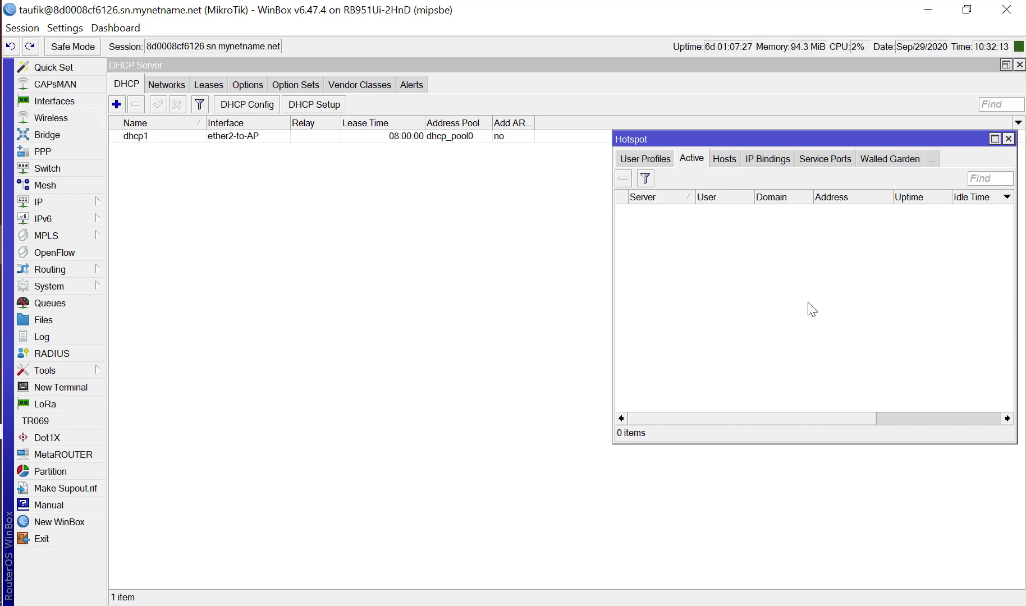
pyautogui.click(1009, 139)
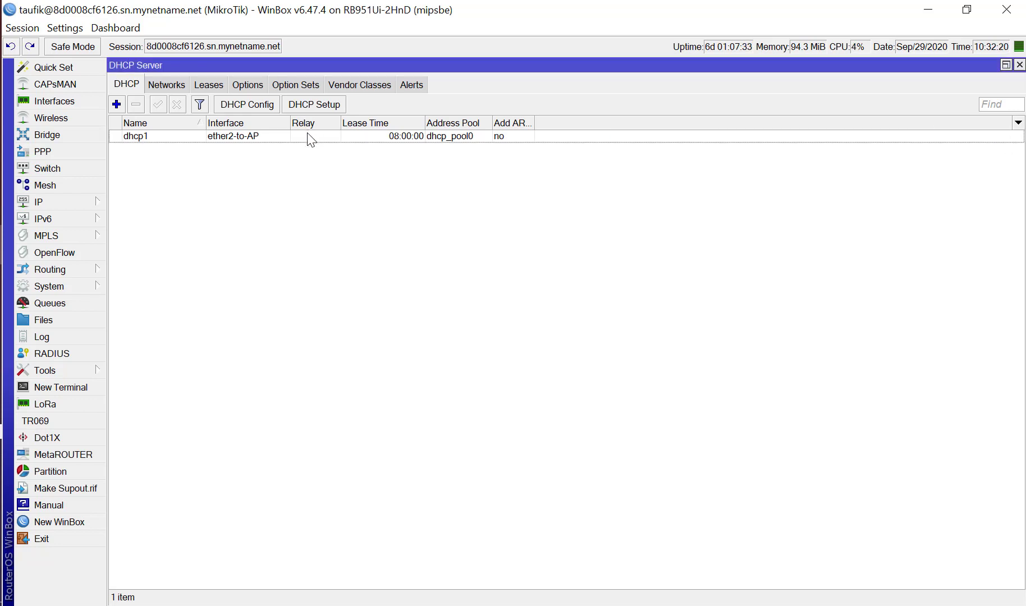
# Try to run DHCP Setup on ether2-to-AP with address space 192.168.1.0/28, gateway 192.168.1.1 and no relay.
pyautogui.click(319, 106)
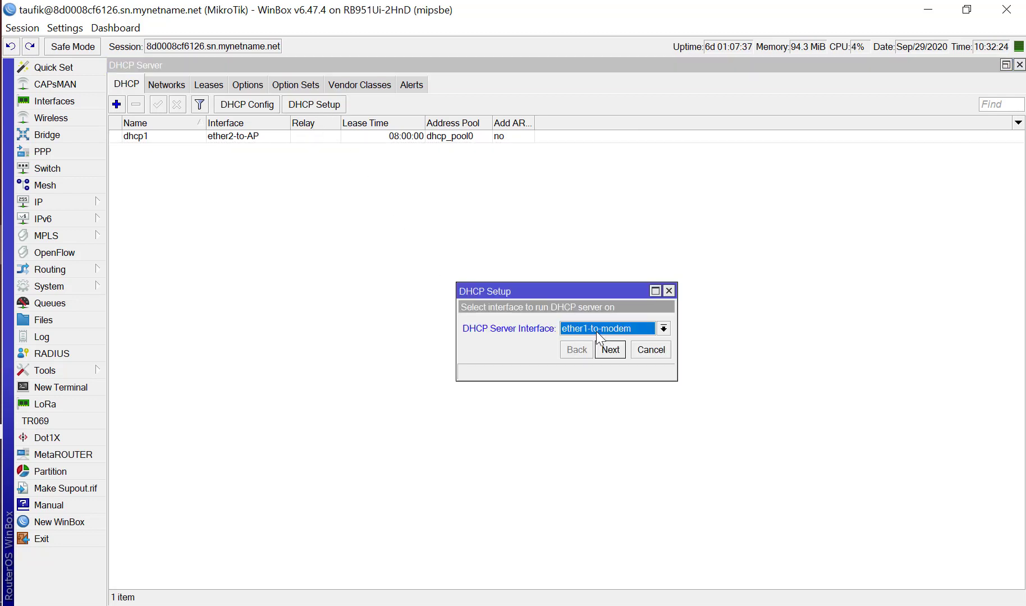
pyautogui.click(618, 353)
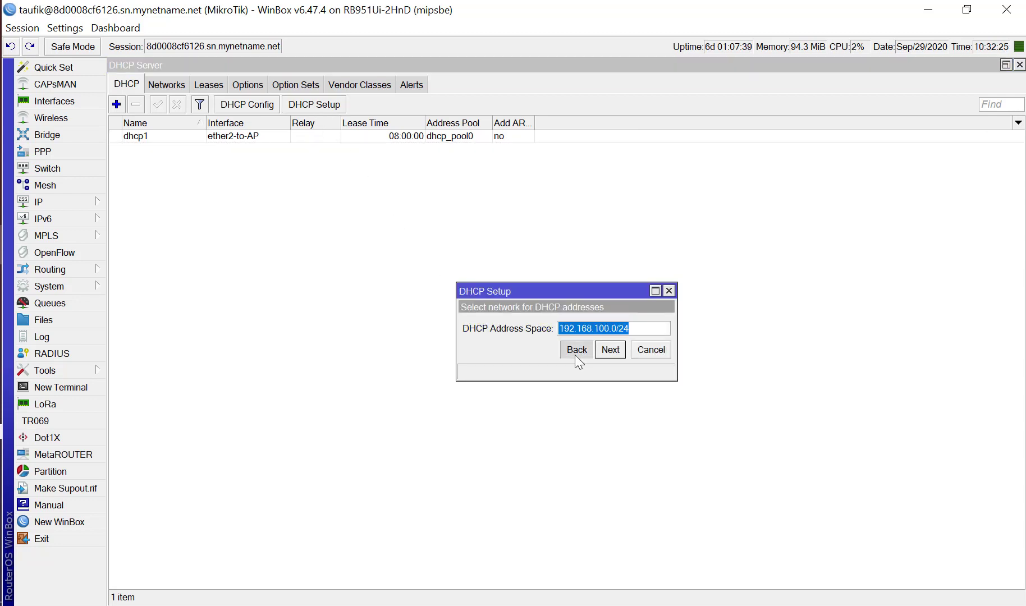
pyautogui.click(577, 350)
pyautogui.click(610, 329)
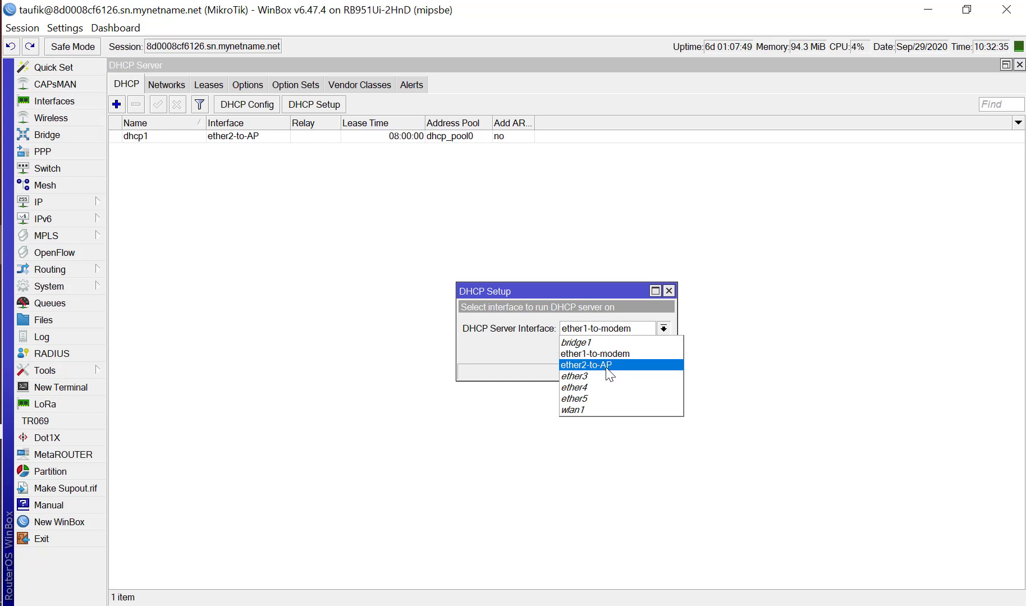
pyautogui.click(609, 366)
pyautogui.click(608, 353)
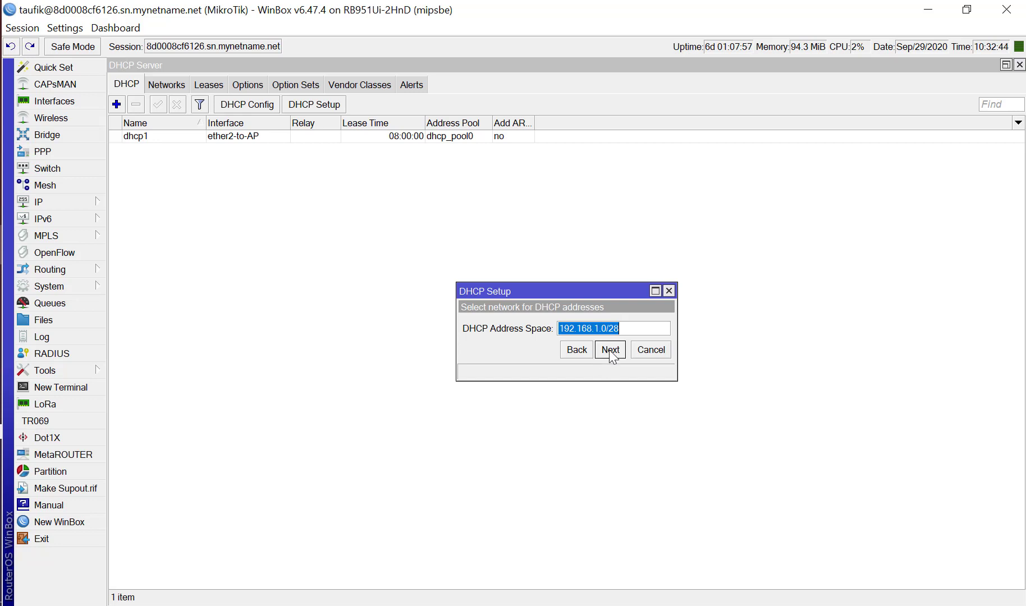
pyautogui.click(609, 350)
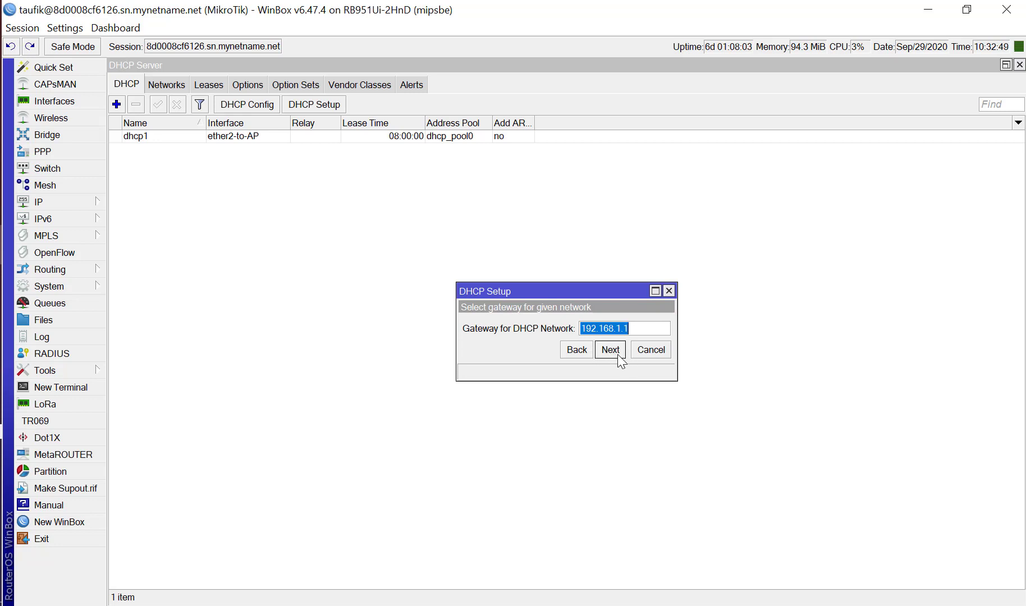
pyautogui.click(618, 354)
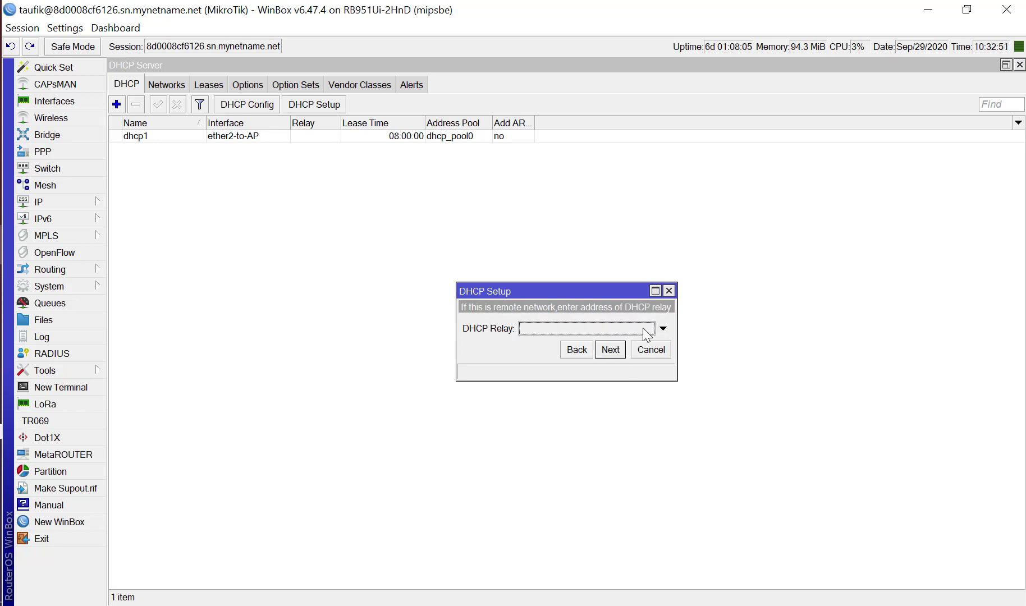
pyautogui.click(620, 355)
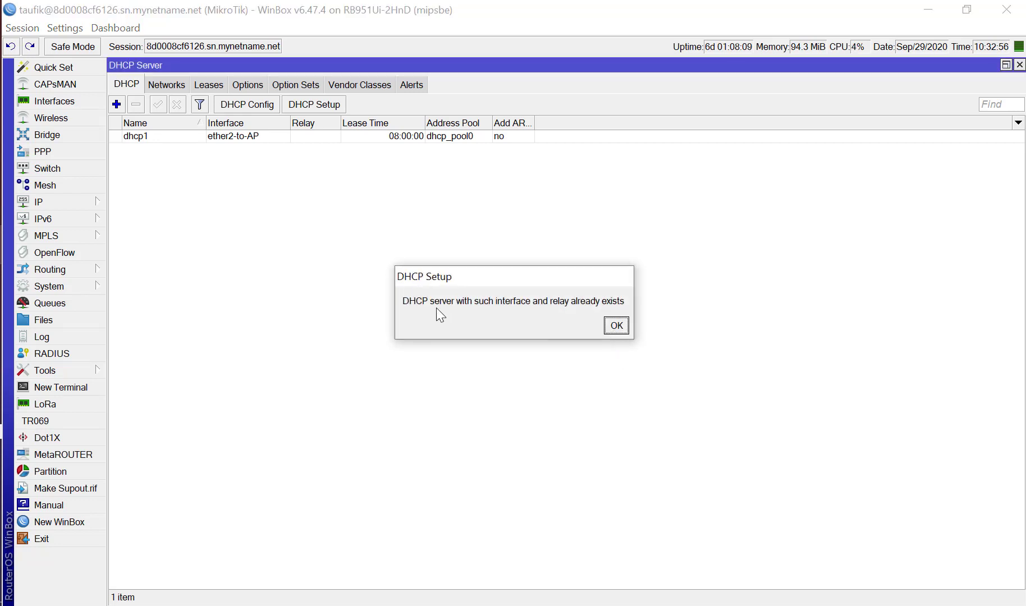
pyautogui.click(617, 327)
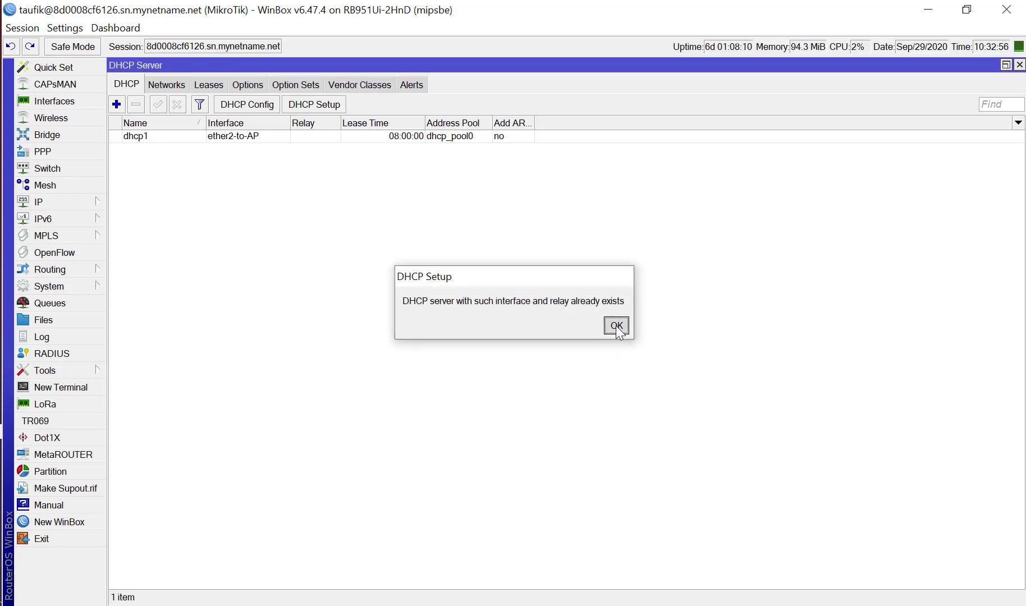
pyautogui.click(257, 136)
pyautogui.click(268, 188)
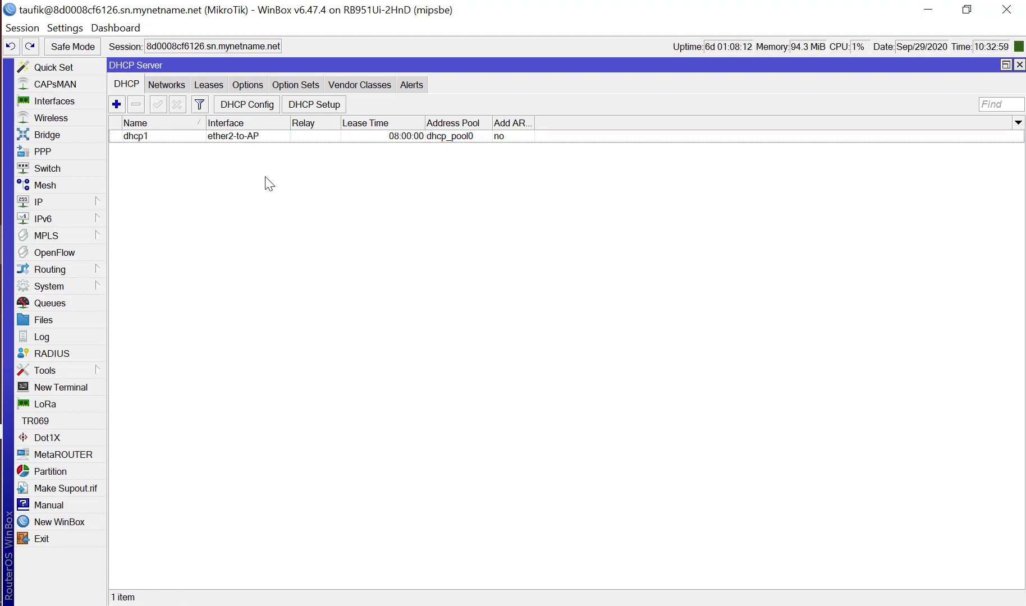
pyautogui.click(116, 105)
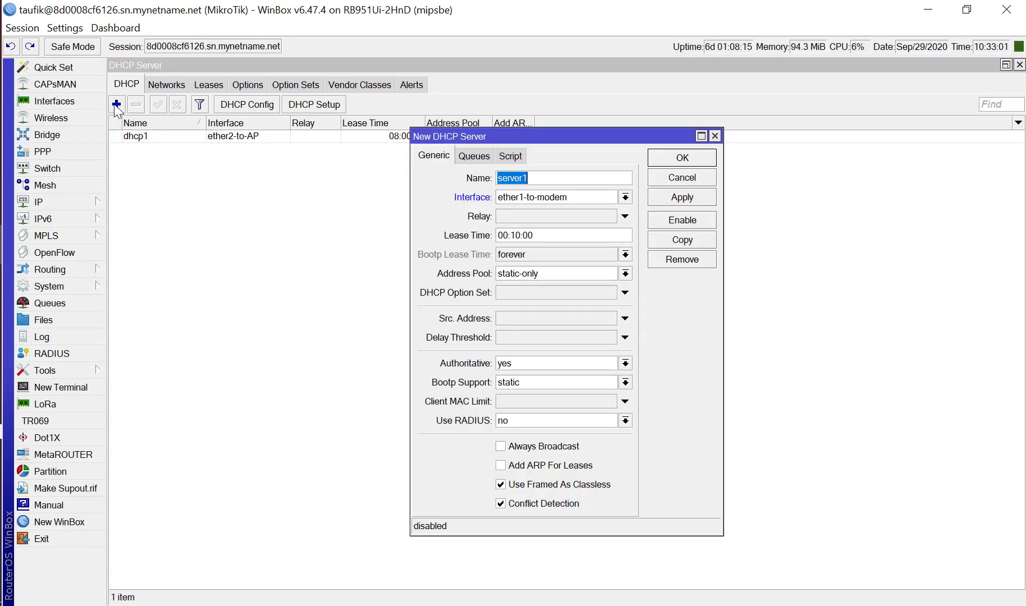
pyautogui.click(682, 178)
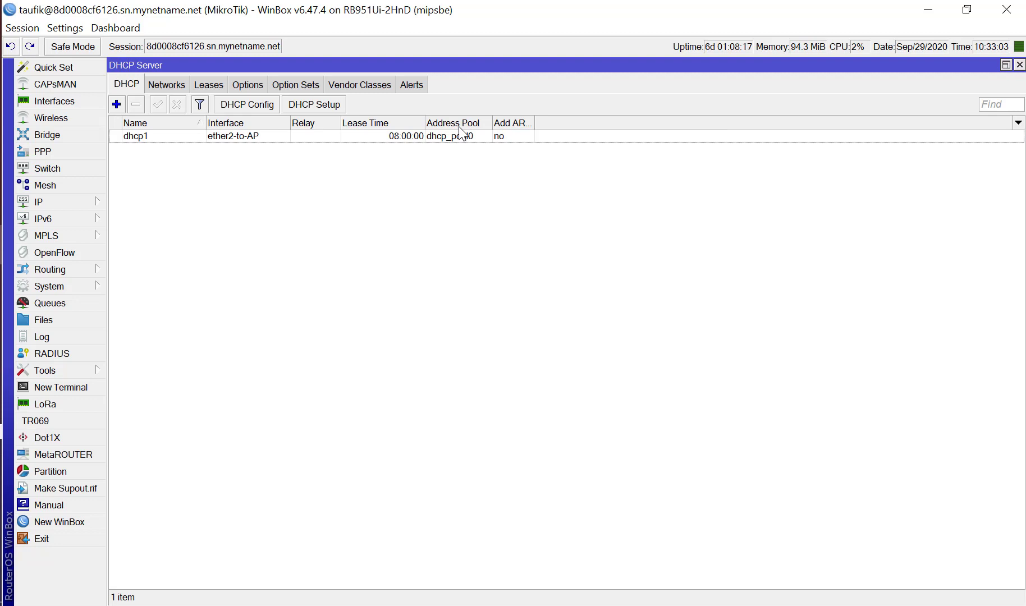
pyautogui.click(294, 104)
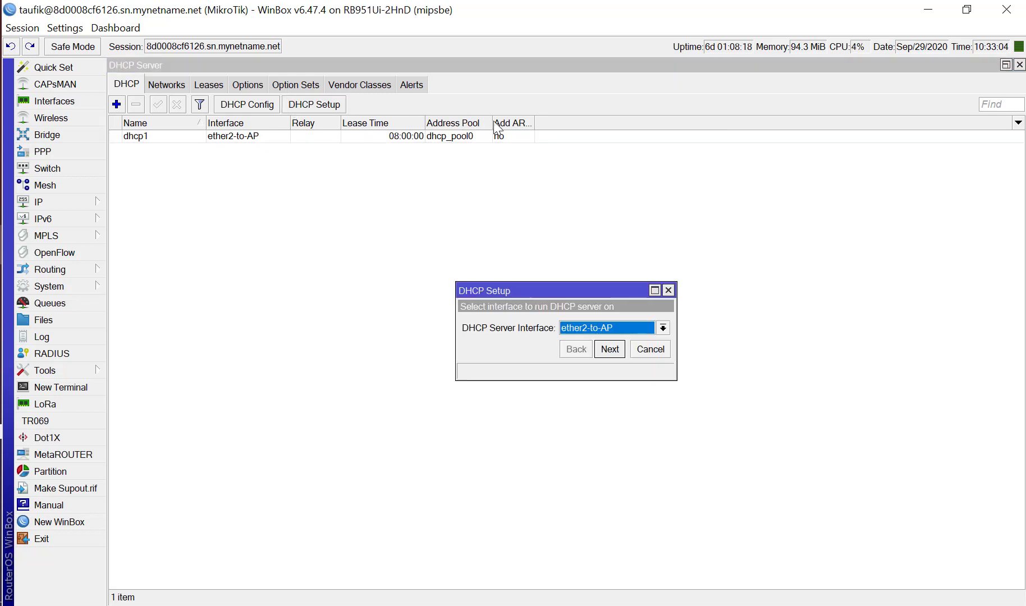
pyautogui.click(668, 290)
# Compare the DHCP network 192.168.1.0/28 with the router's IP address list, and close both windows without changes.
pyautogui.click(167, 89)
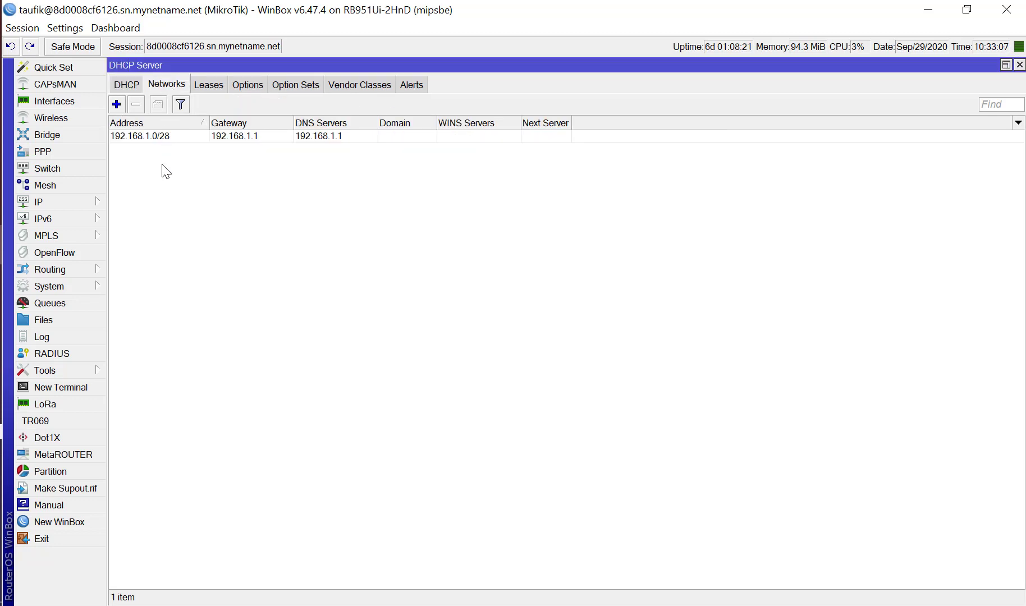
pyautogui.click(148, 136)
pyautogui.doubleClick(146, 135)
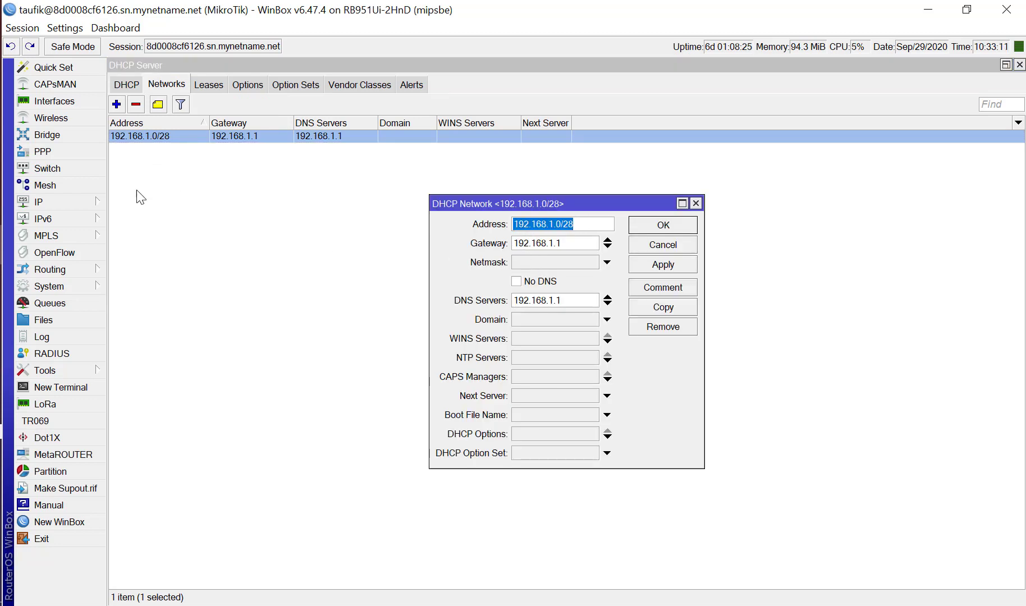
pyautogui.click(86, 201)
pyautogui.click(137, 226)
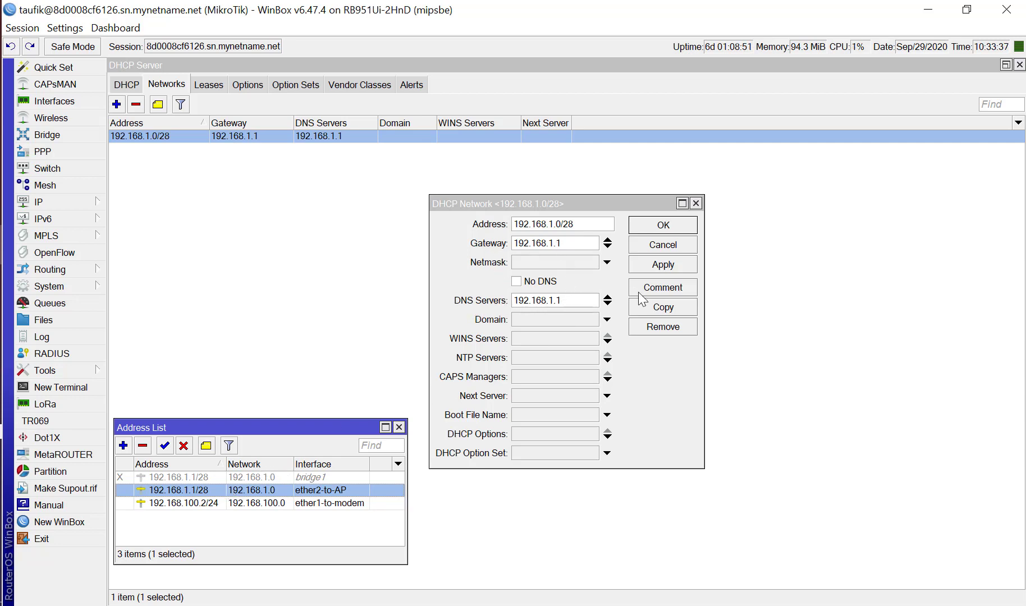
pyautogui.click(668, 245)
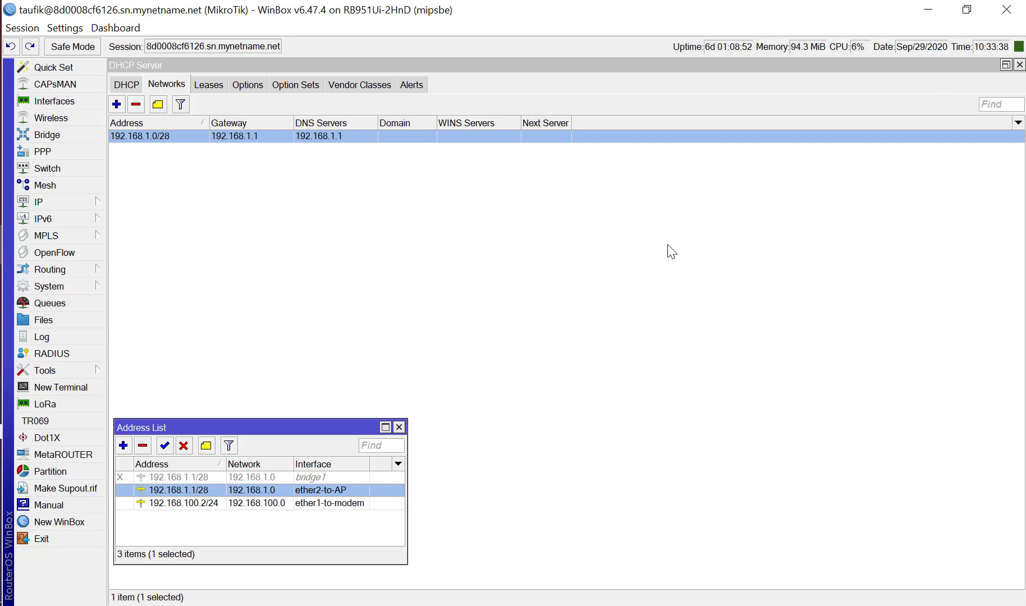
pyautogui.click(399, 428)
# Review the DHCP leases, networks and server entry, and close the DHCP Server window.
pyautogui.click(207, 177)
pyautogui.click(208, 85)
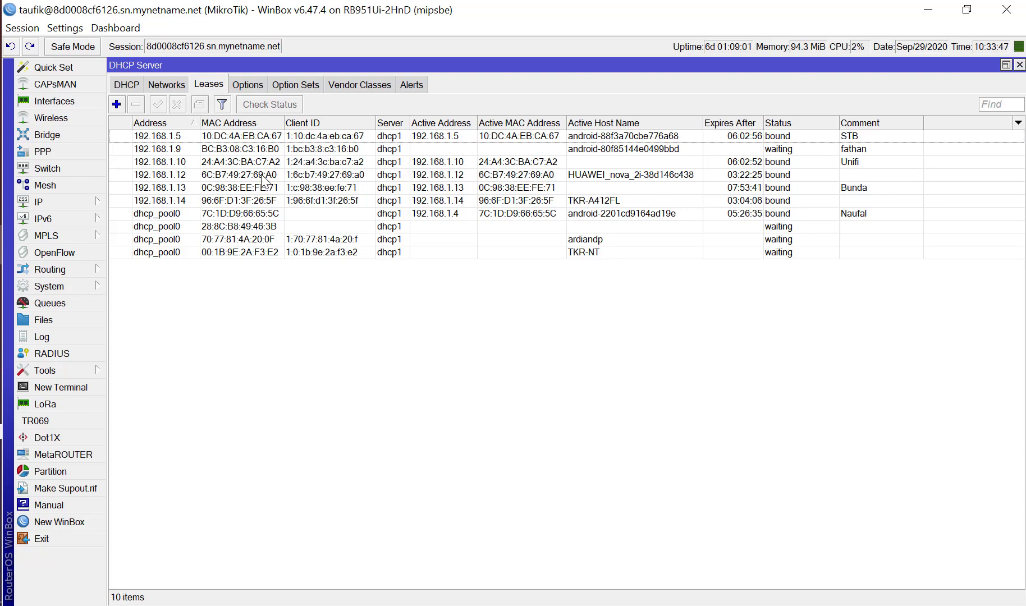
pyautogui.click(245, 163)
pyautogui.click(242, 198)
pyautogui.click(179, 89)
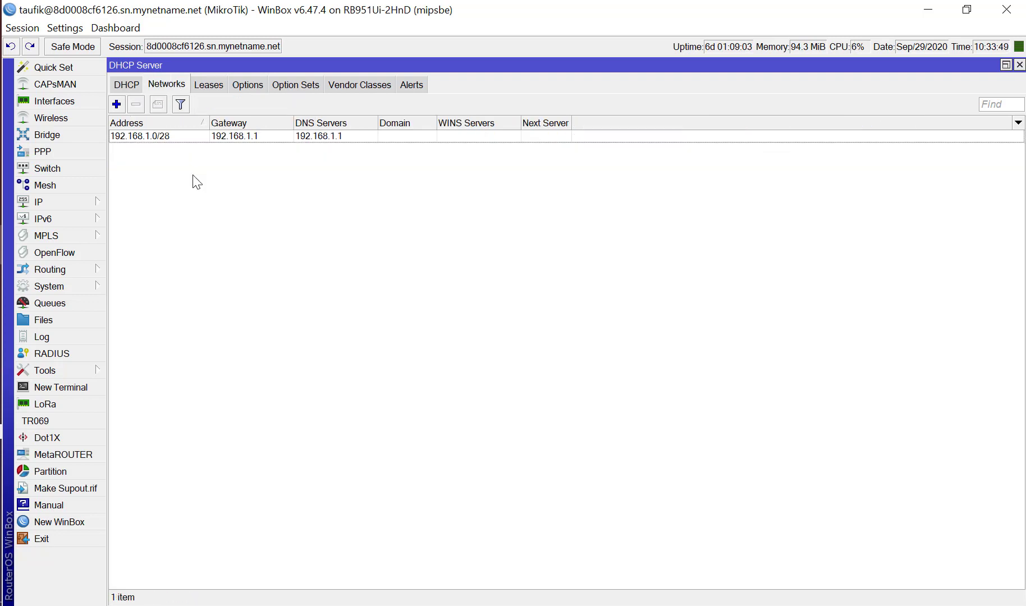
pyautogui.click(124, 86)
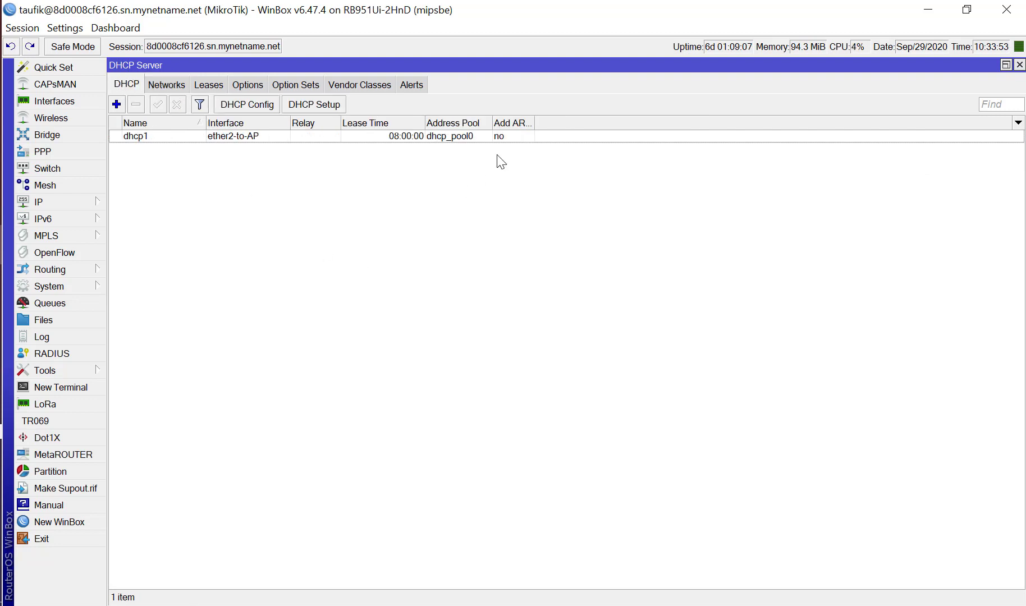
pyautogui.click(1020, 65)
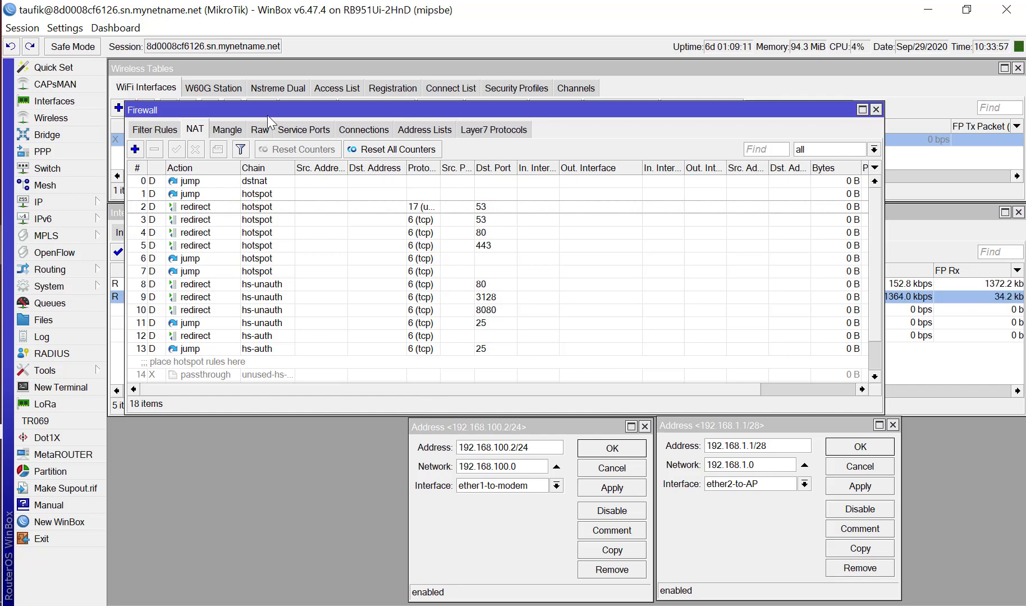
# Check the IP pools and their used addresses, and close the IP Pool window.
pyautogui.moveTo(271, 106); pyautogui.dragTo(304, 166)
pyautogui.click(79, 204)
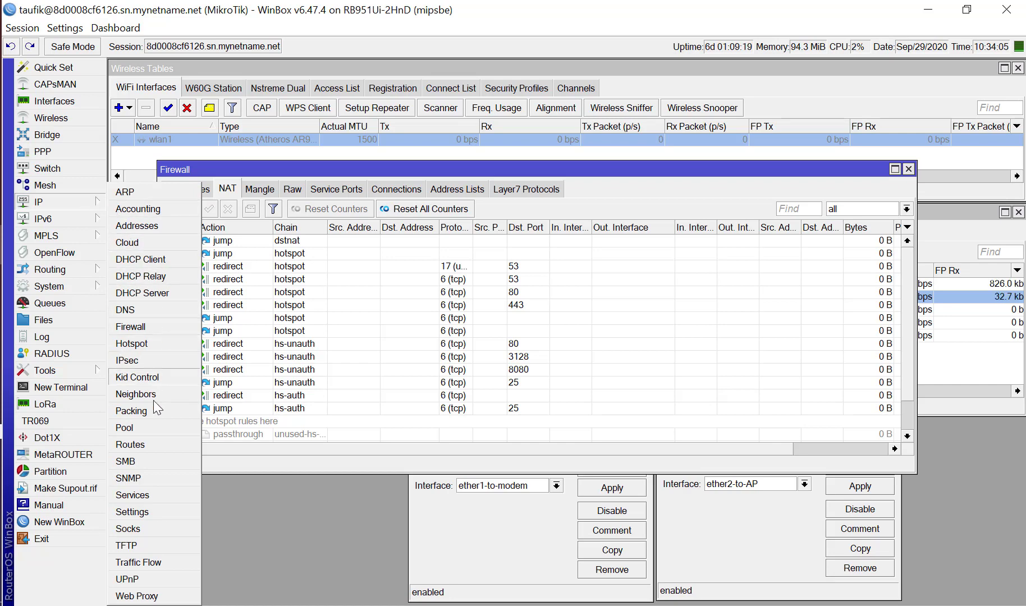
pyautogui.click(139, 428)
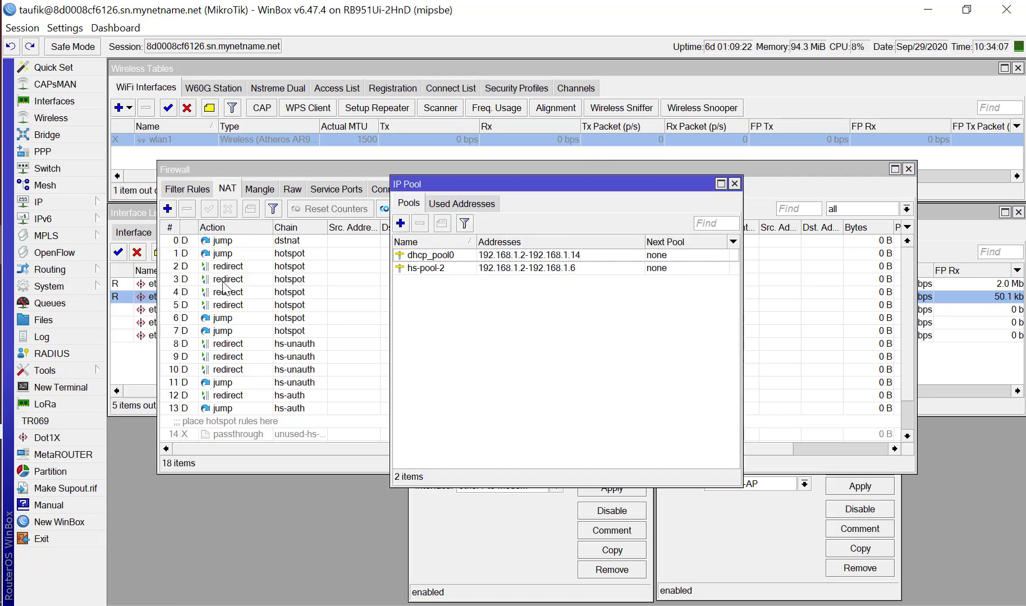
pyautogui.click(452, 203)
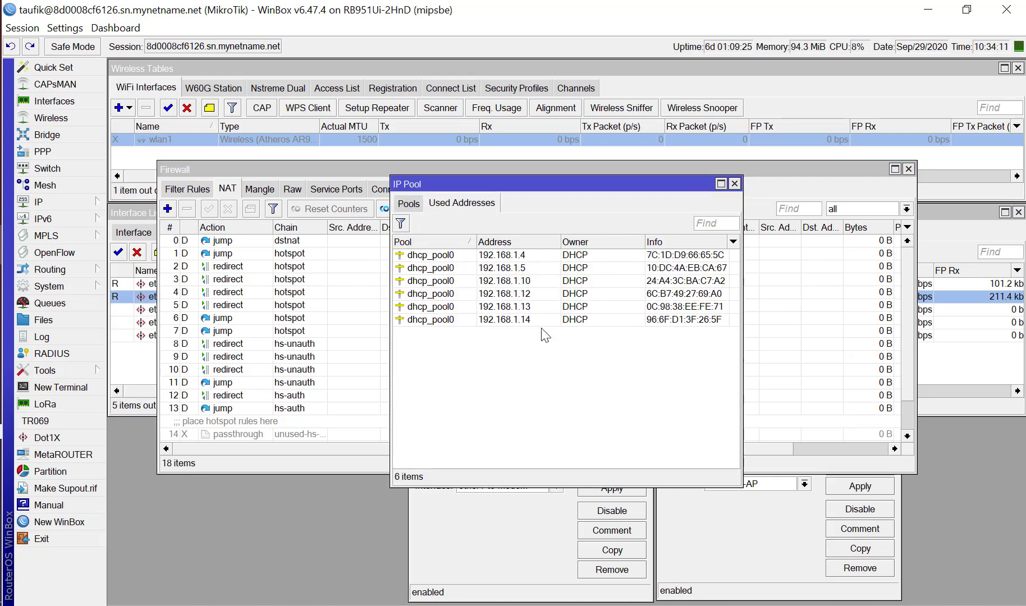
pyautogui.click(735, 184)
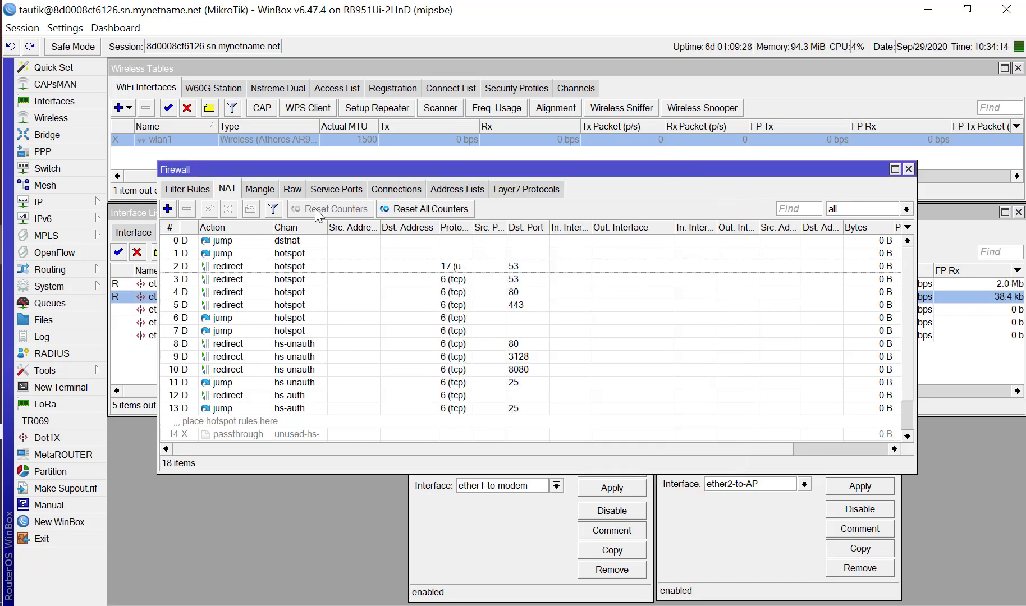
# Open the IP Cloud settings and enlarge the window to examine all DDNS options.
pyautogui.click(60, 290)
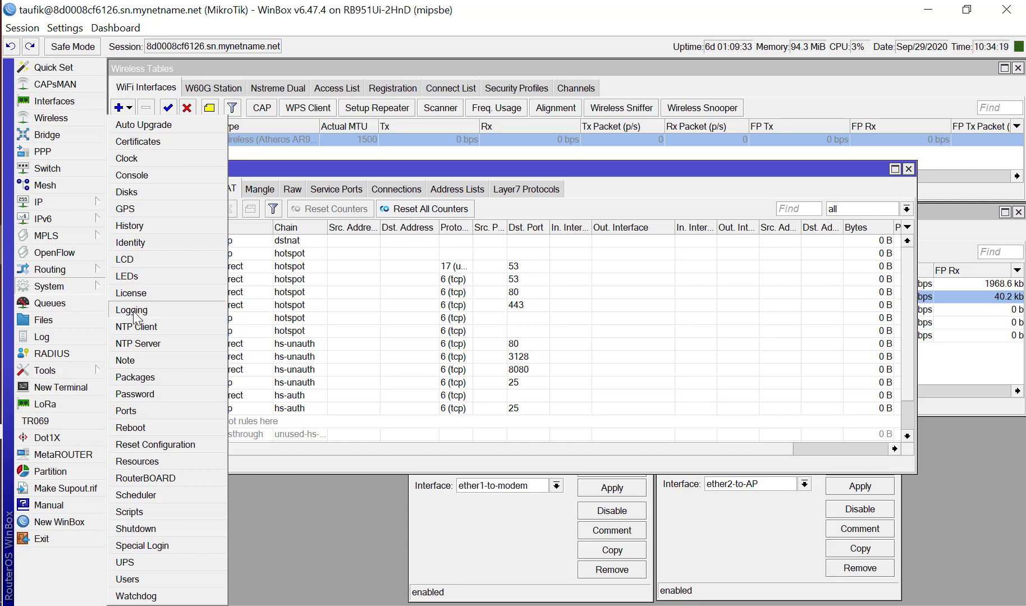
pyautogui.click(86, 203)
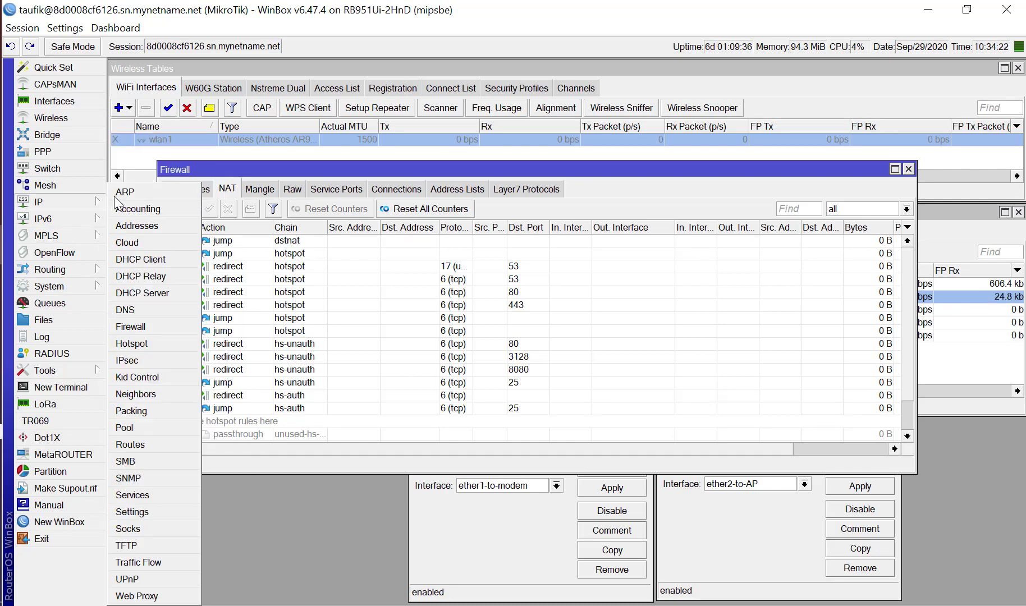
pyautogui.click(150, 240)
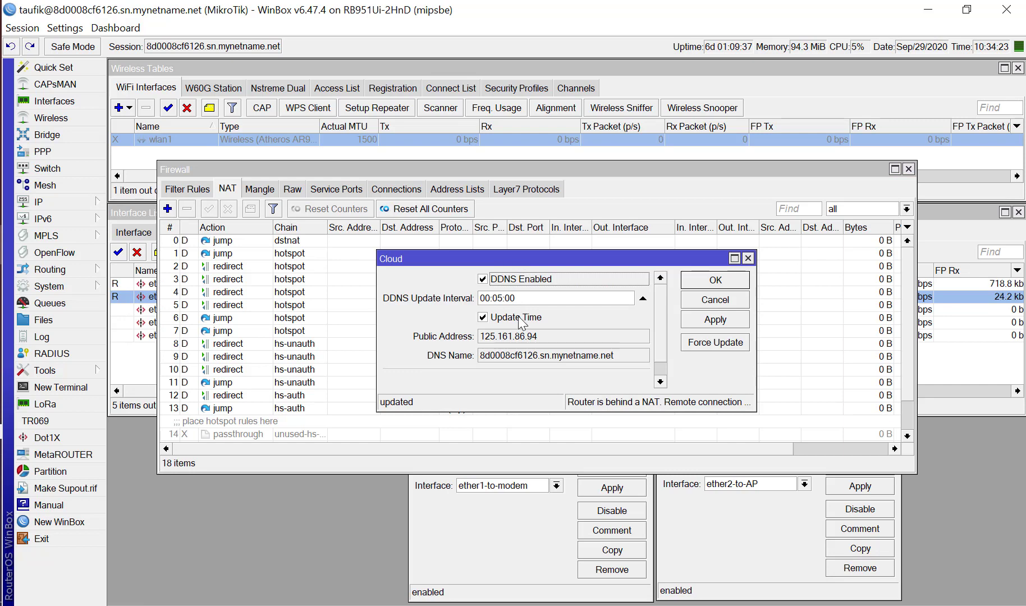
pyautogui.moveTo(514, 251); pyautogui.dragTo(497, 211)
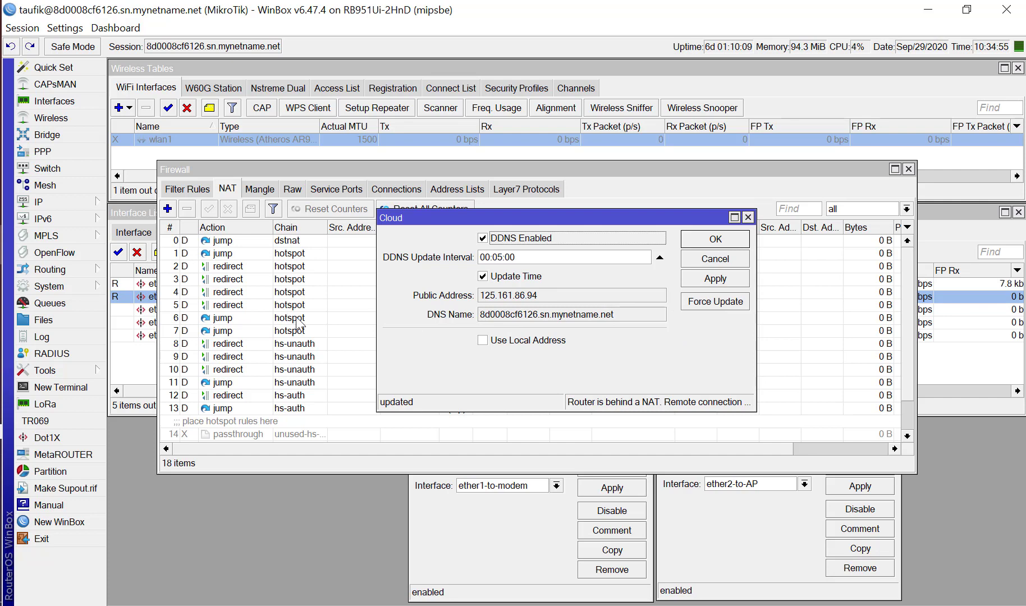
# Open the system Scheduler alongside the Cloud settings and examine the ip cloud_mikrotik schedule's interval, policies and /ip cloud force-update command.
pyautogui.click(84, 287)
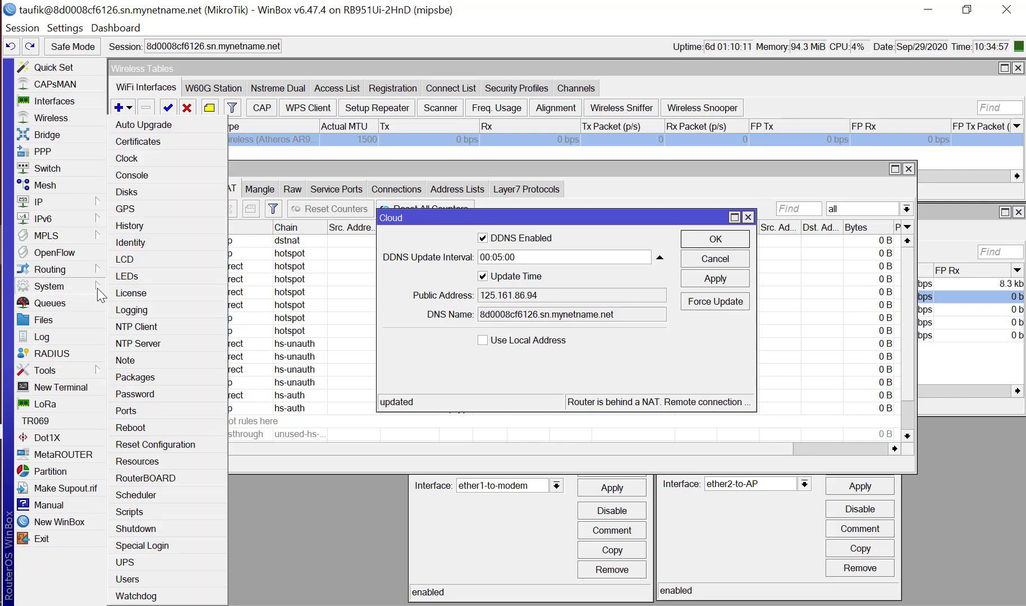
pyautogui.click(154, 494)
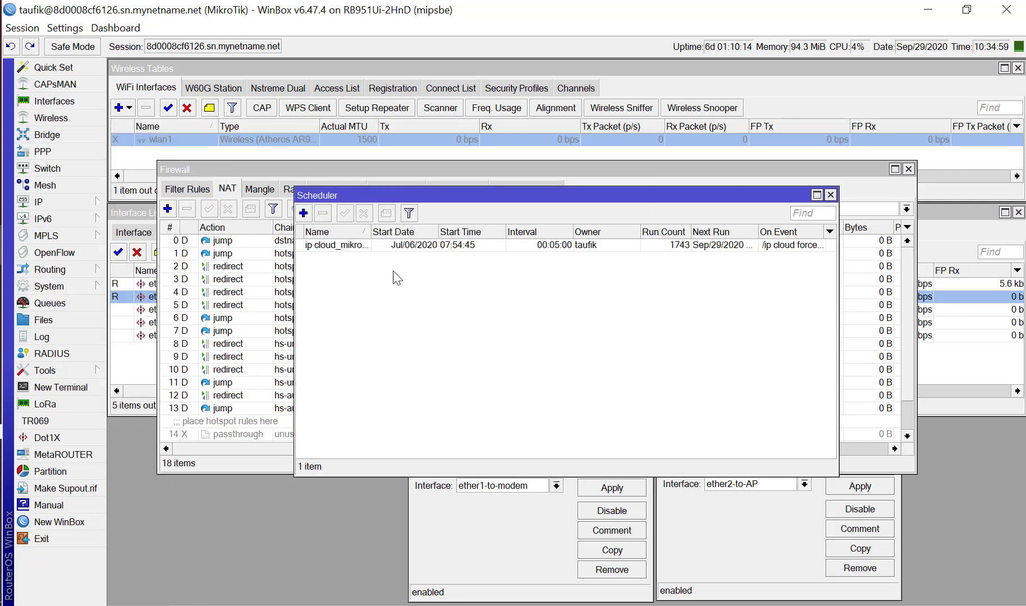
pyautogui.moveTo(420, 199); pyautogui.dragTo(291, 270)
pyautogui.moveTo(435, 219); pyautogui.dragTo(475, 84)
pyautogui.doubleClick(213, 317)
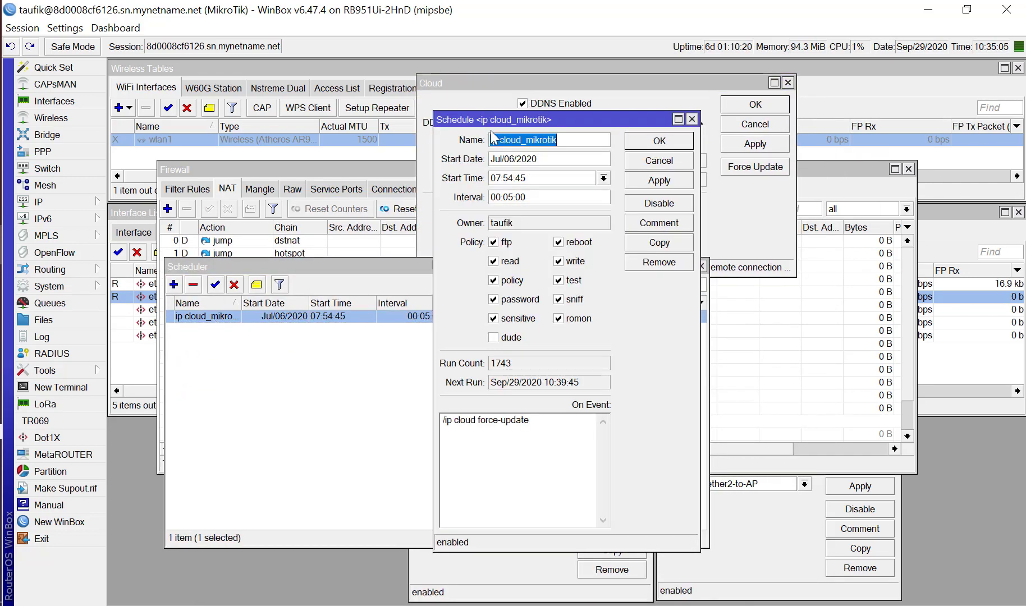
pyautogui.moveTo(502, 118); pyautogui.dragTo(218, 131)
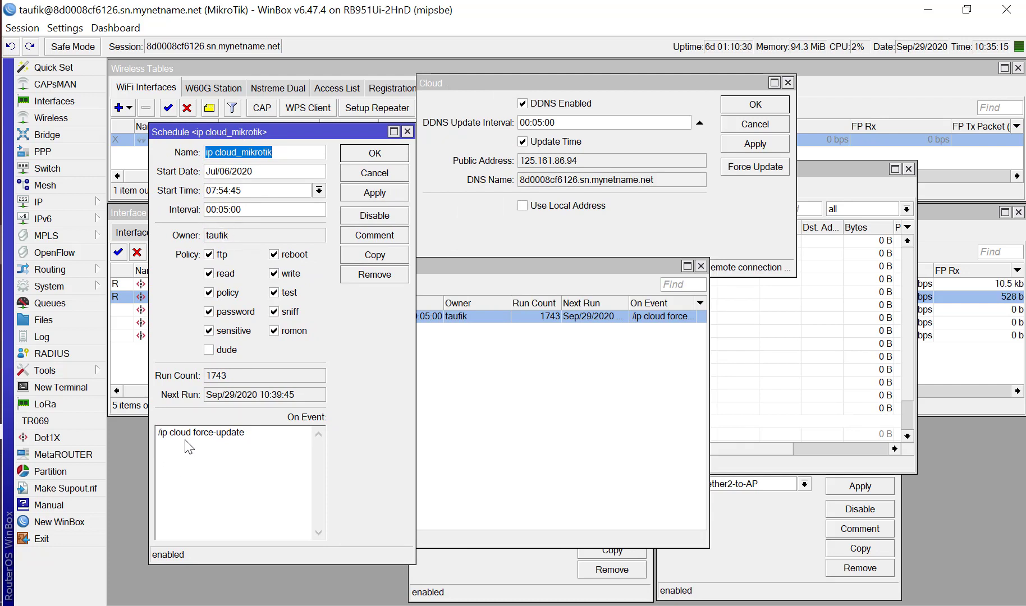
pyautogui.moveTo(260, 435); pyautogui.dragTo(154, 446)
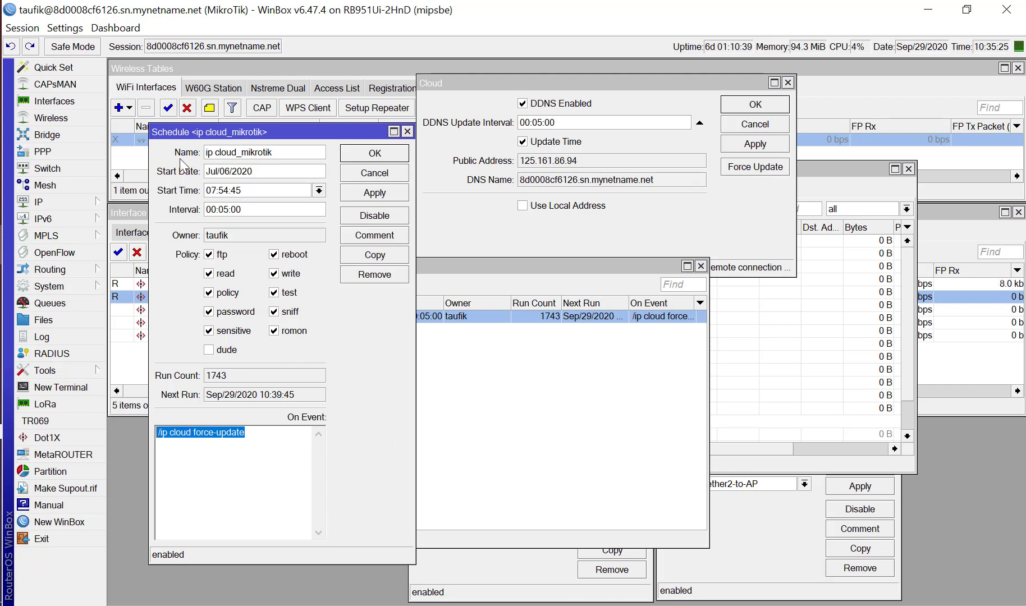
pyautogui.moveTo(238, 131); pyautogui.dragTo(439, 176)
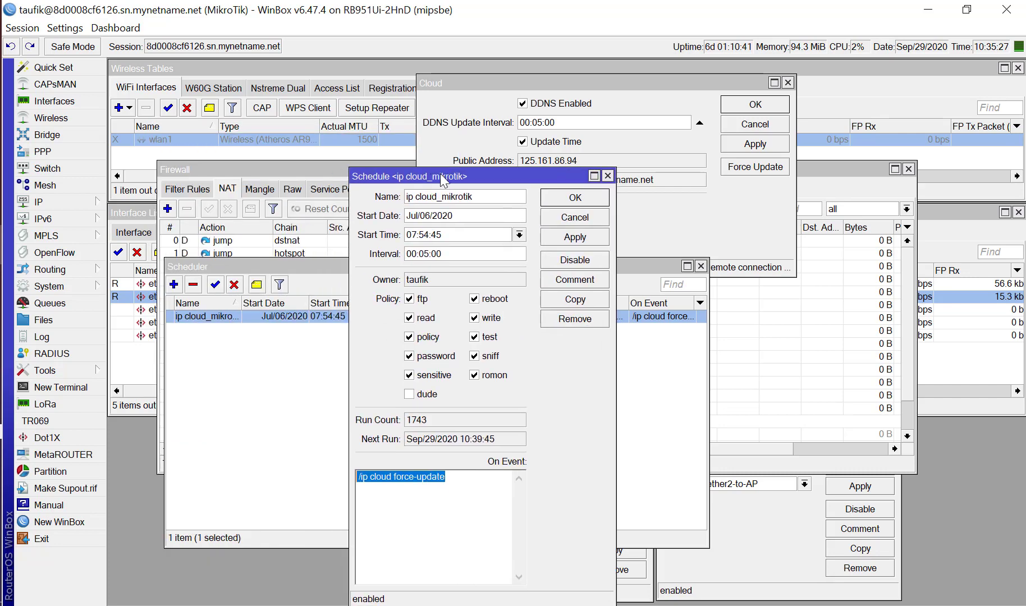
pyautogui.click(91, 286)
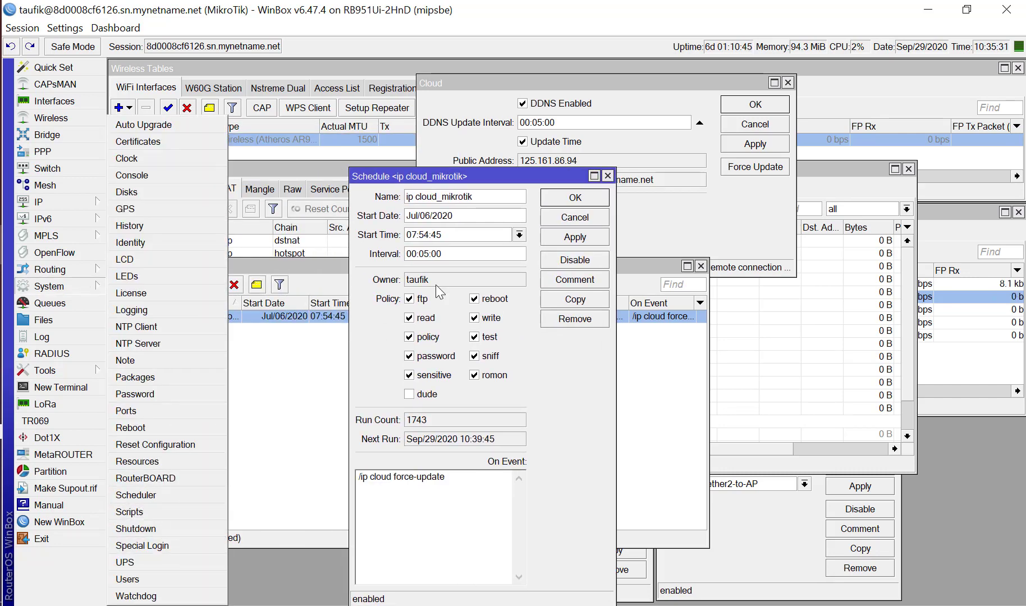
pyautogui.click(640, 265)
pyautogui.click(497, 179)
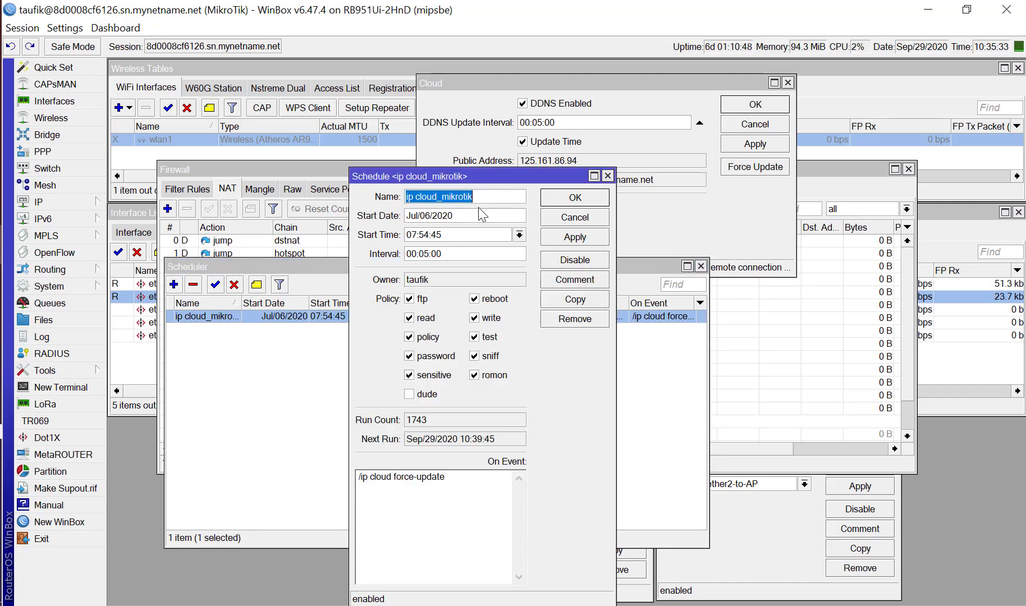
# Check the interval and run count of the ip cloud_mikrotik schedule, and close its entry without changes.
pyautogui.click(449, 255)
pyautogui.moveTo(450, 254); pyautogui.dragTo(405, 254)
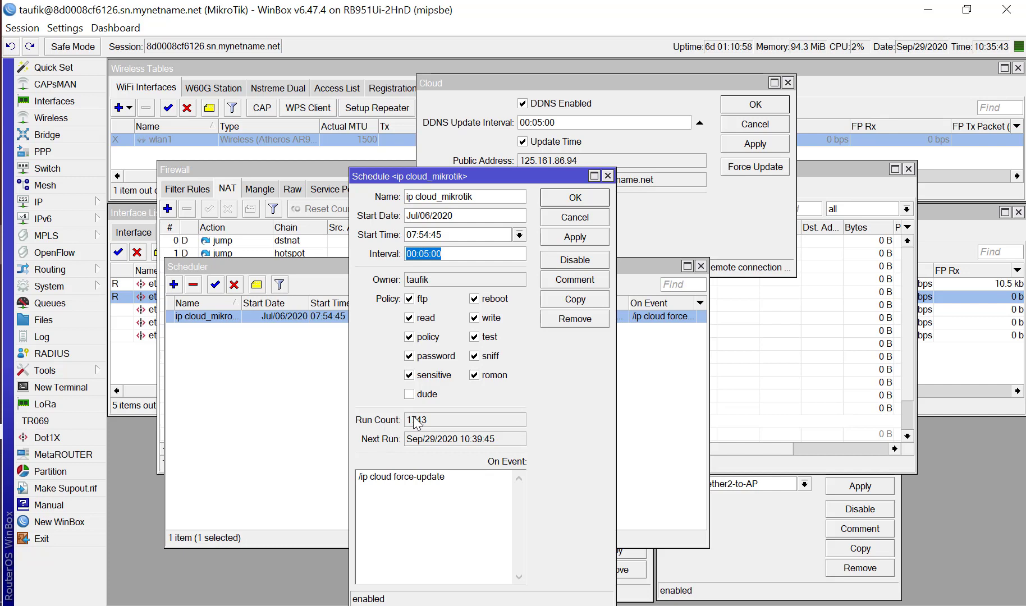
pyautogui.moveTo(411, 420); pyautogui.dragTo(491, 412)
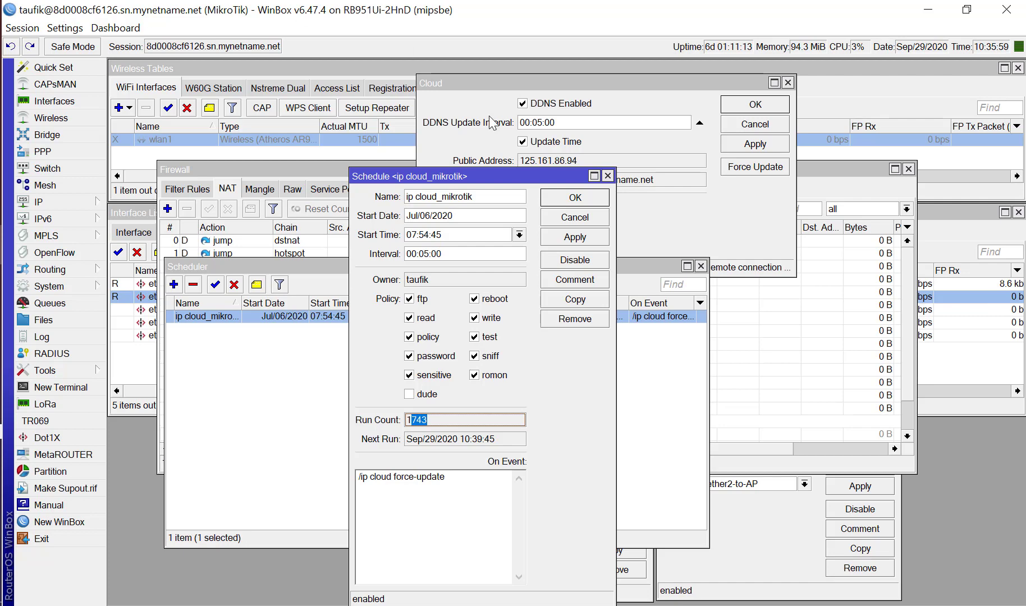
pyautogui.click(584, 219)
# Check the DNS name and public address in the Cloud settings, and close the Cloud and Scheduler windows without changes.
pyautogui.click(540, 185)
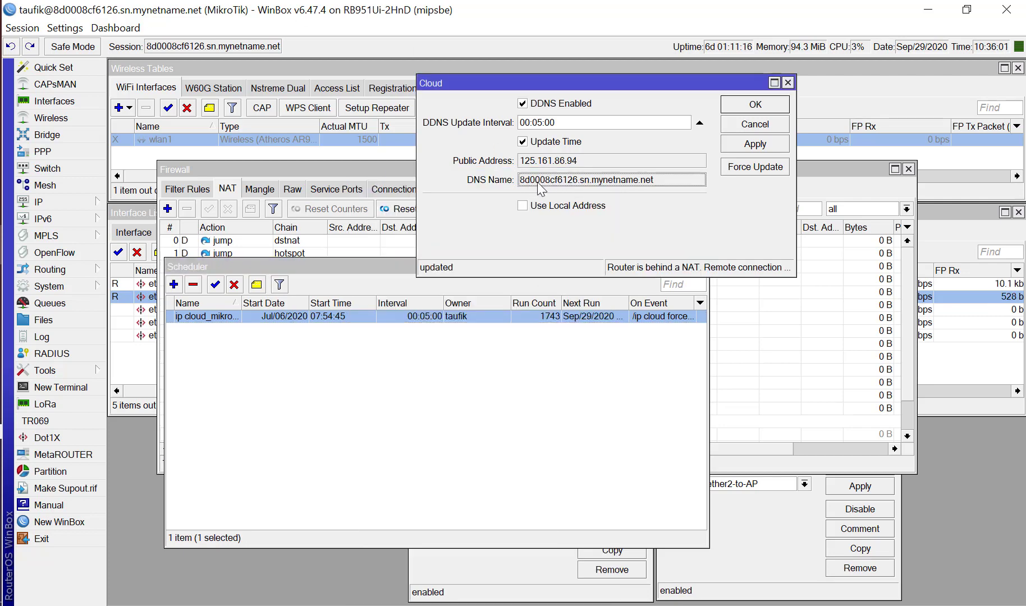
pyautogui.moveTo(540, 185); pyautogui.dragTo(518, 185)
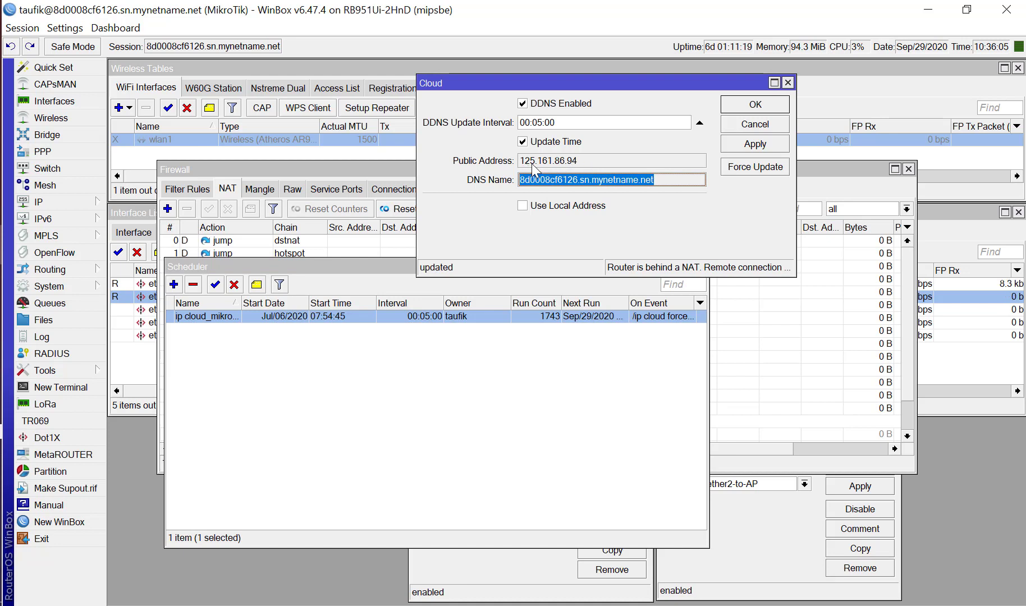
pyautogui.moveTo(590, 161); pyautogui.dragTo(519, 161)
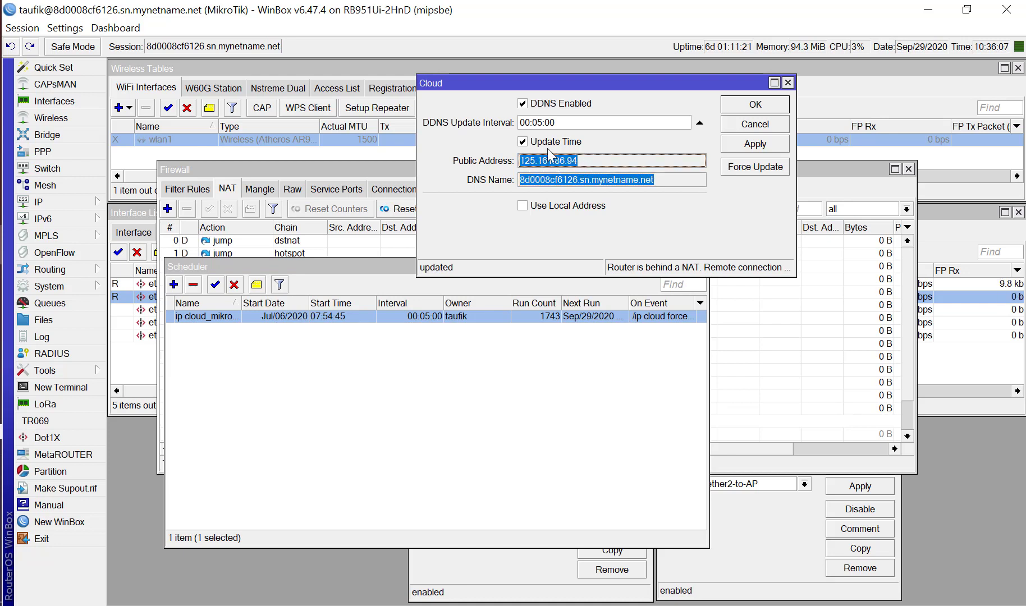
pyautogui.click(682, 201)
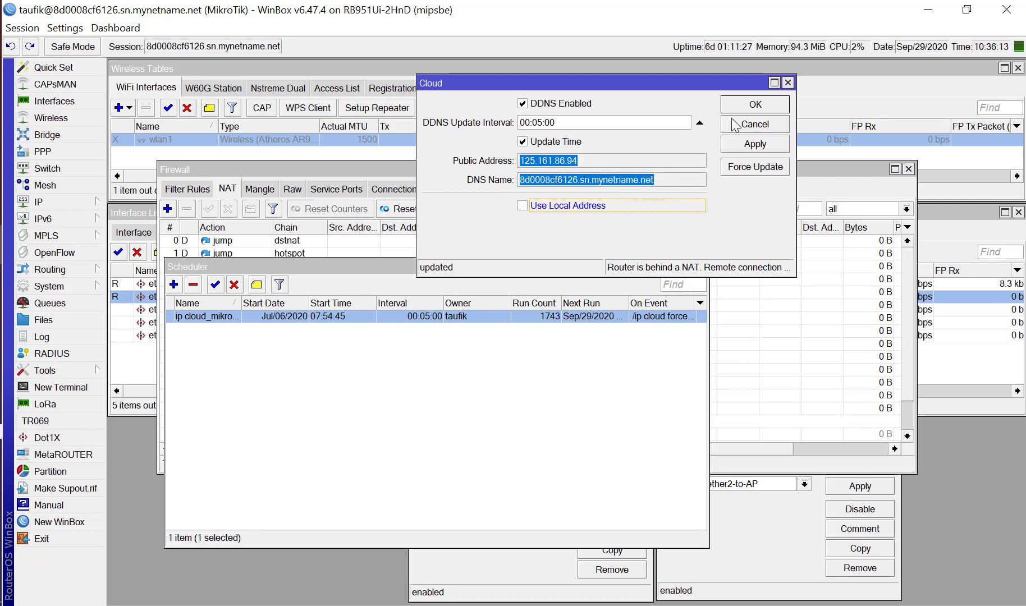
pyautogui.click(752, 127)
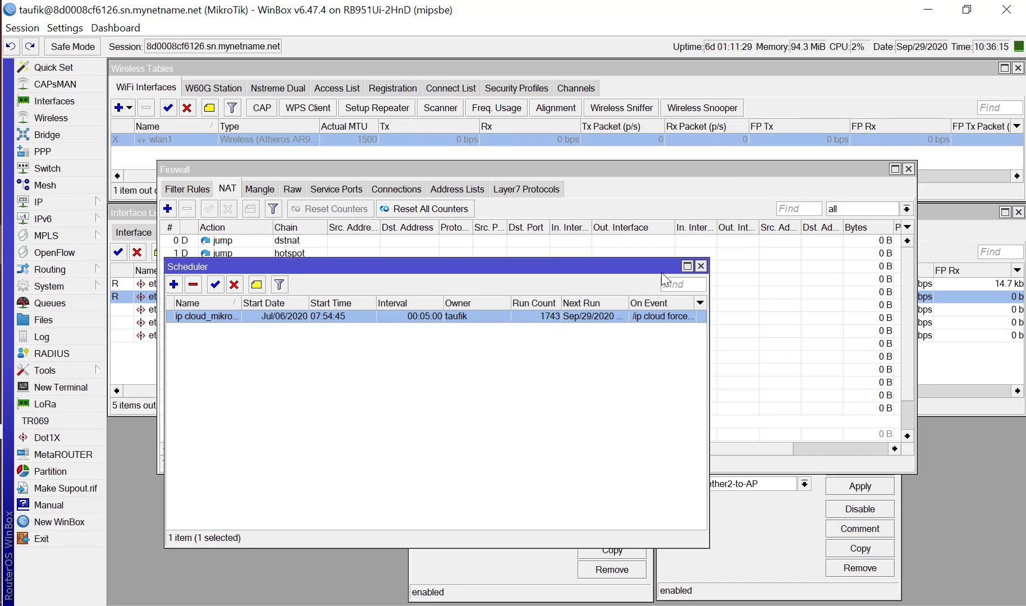
pyautogui.click(702, 267)
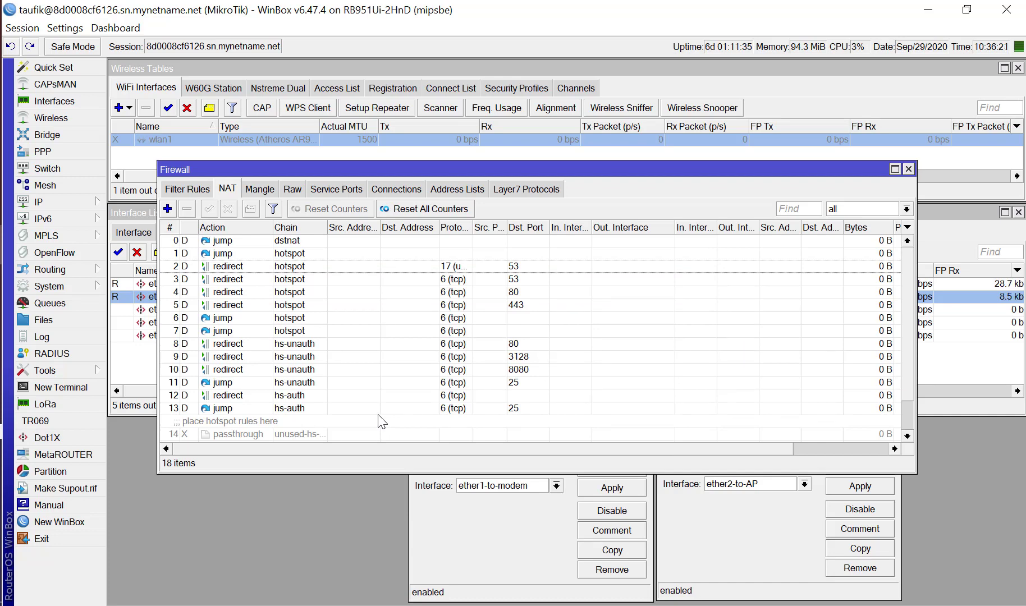
pyautogui.moveTo(354, 166); pyautogui.dragTo(341, 165)
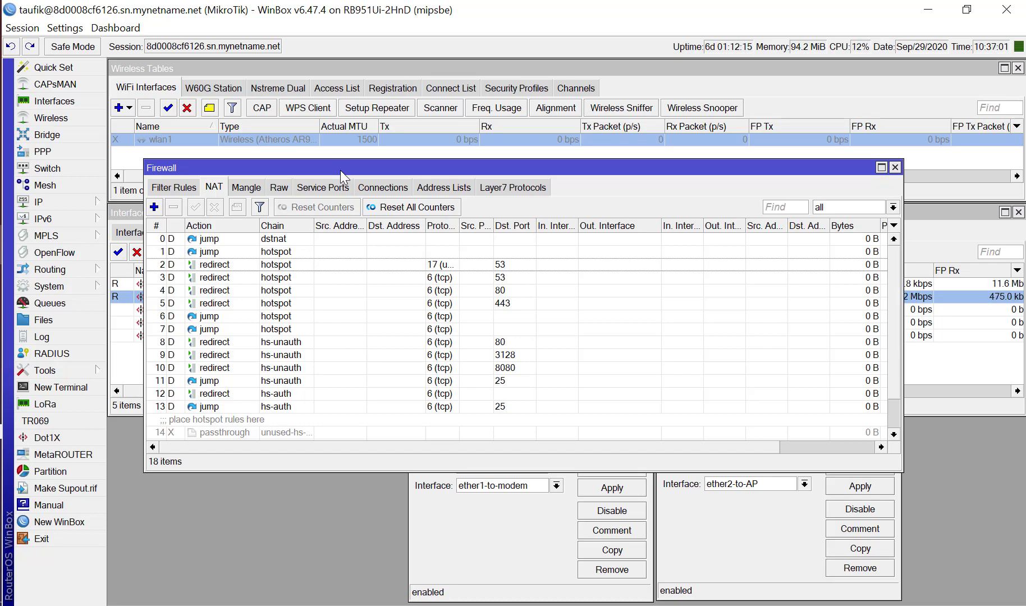
pyautogui.moveTo(340, 163); pyautogui.dragTo(340, 157)
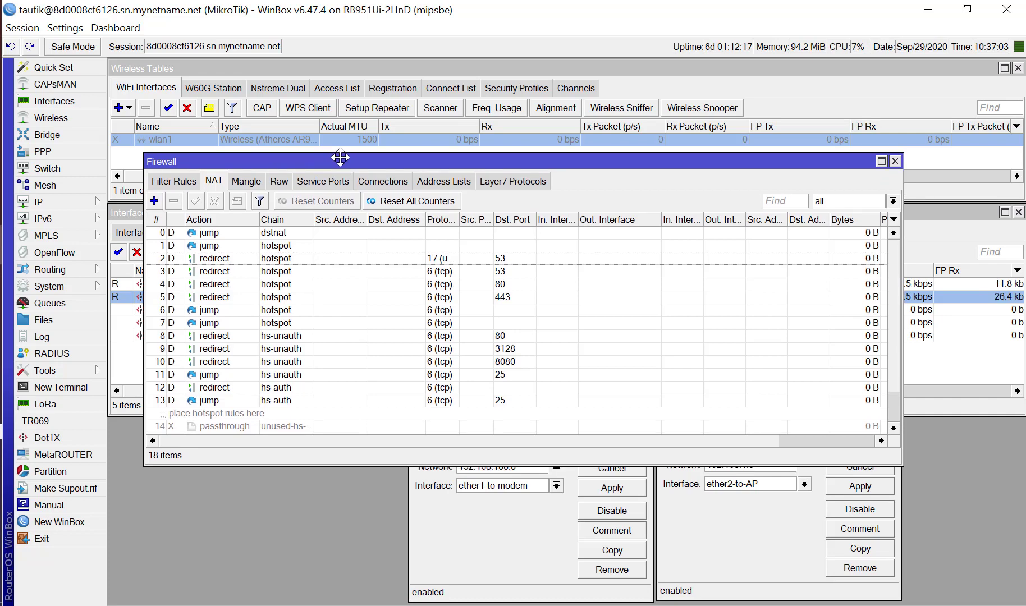